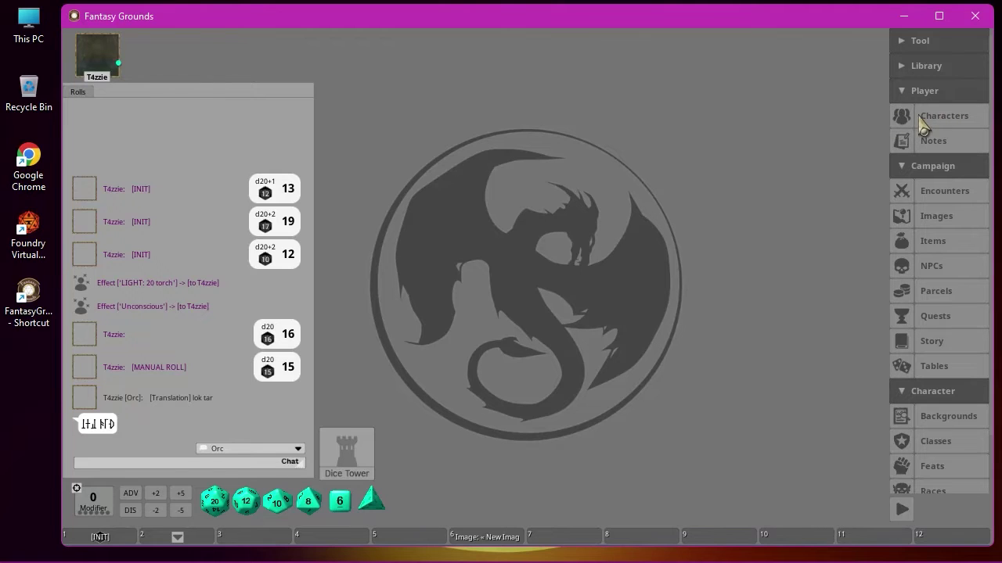
# Step: Open the Character Wizard from the character selection window, view its ability score options, and close it
pyautogui.click(938, 126)
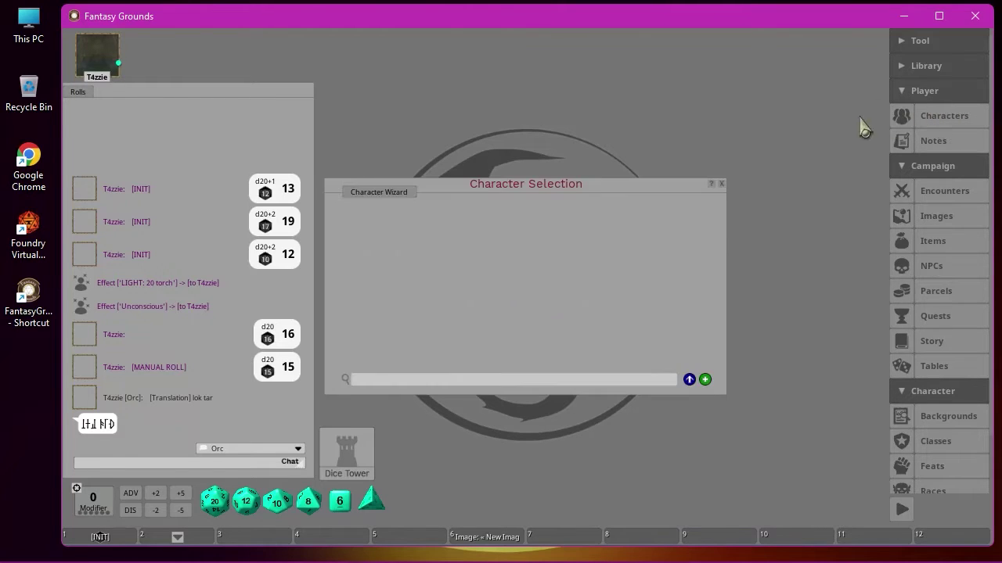
pyautogui.moveTo(520, 185); pyautogui.dragTo(576, 63)
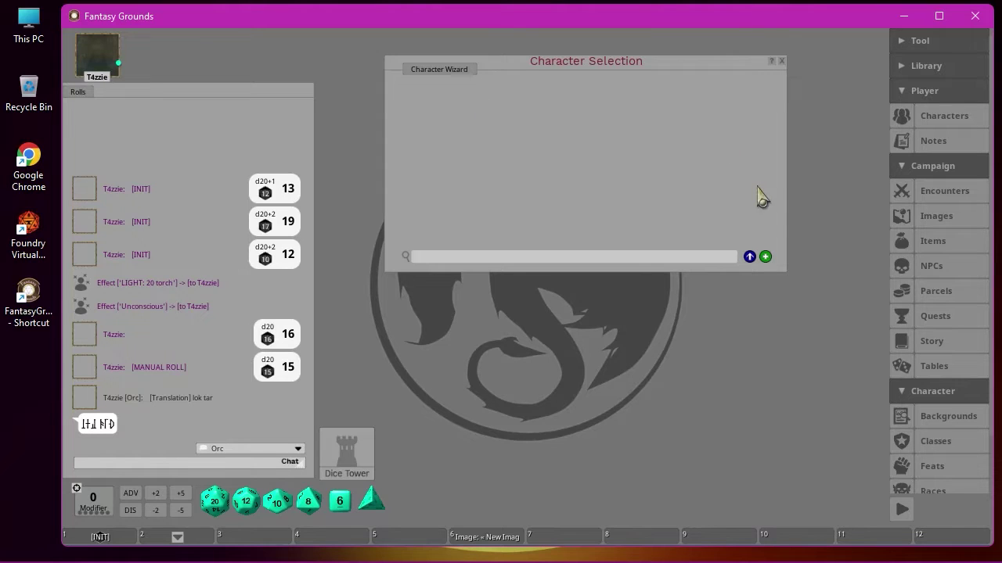
pyautogui.click(435, 71)
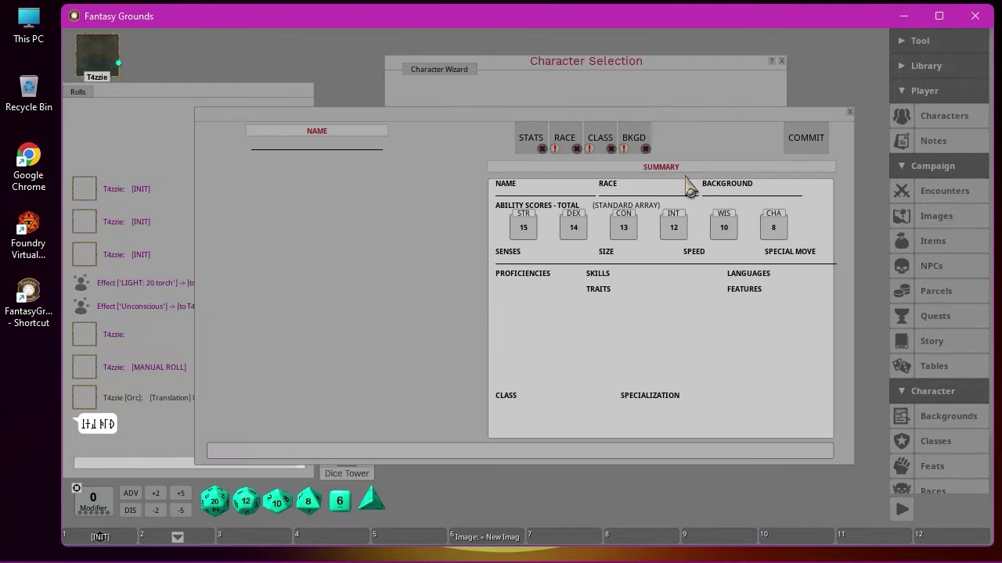
pyautogui.moveTo(524, 118); pyautogui.dragTo(477, 127)
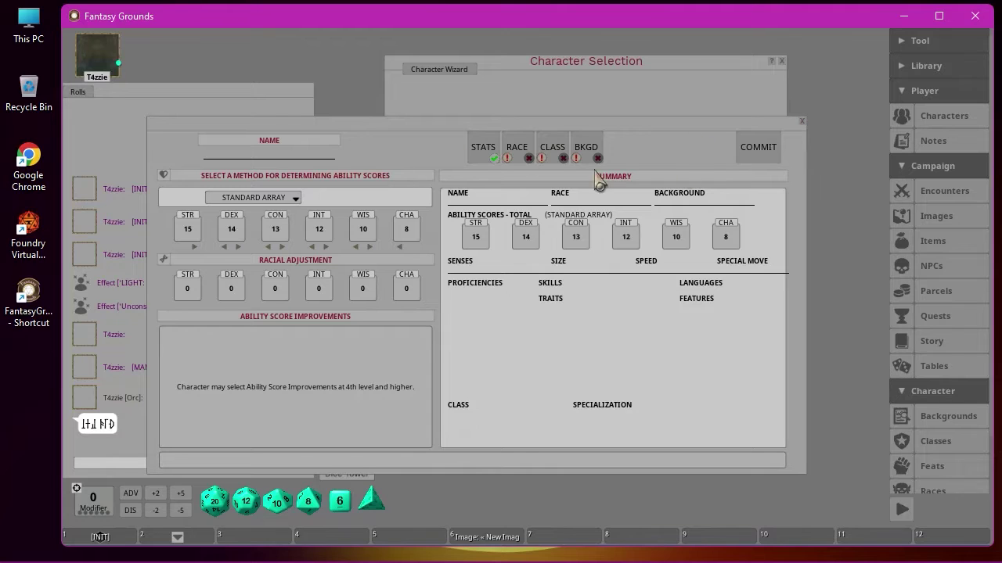
pyautogui.click(801, 122)
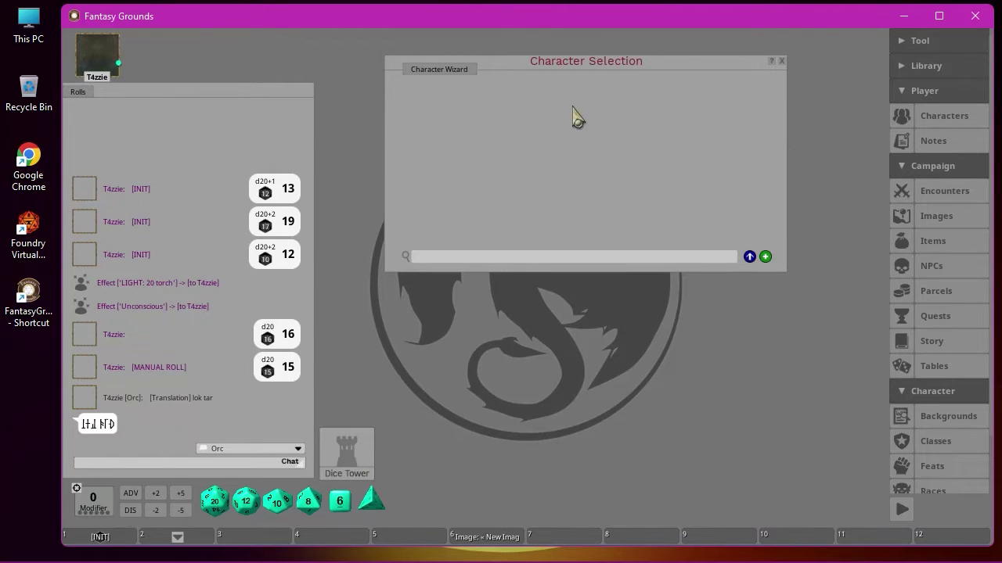
# Step: View the list for importing a character and return to character selection
pyautogui.click(750, 258)
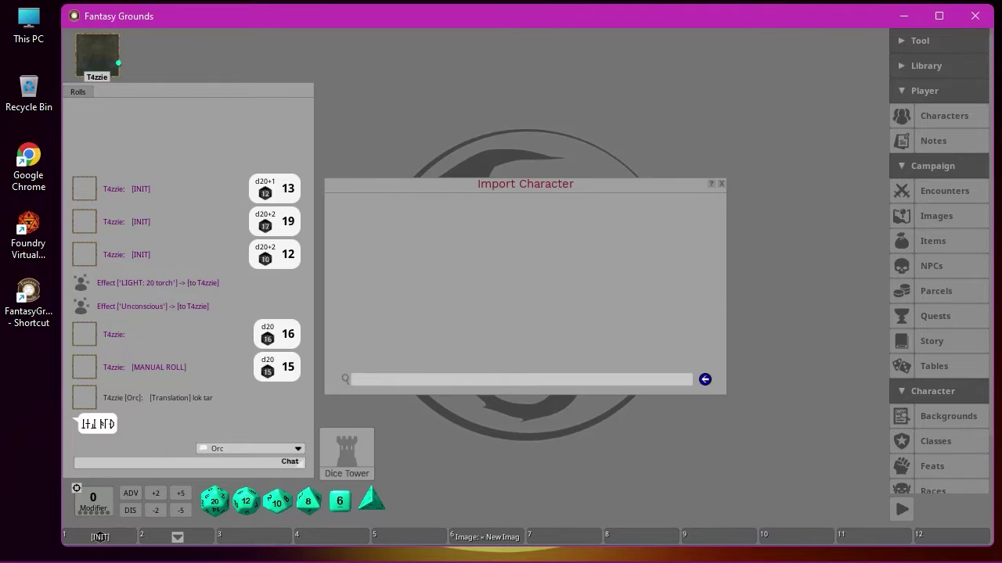
pyautogui.moveTo(521, 188); pyautogui.dragTo(583, 70)
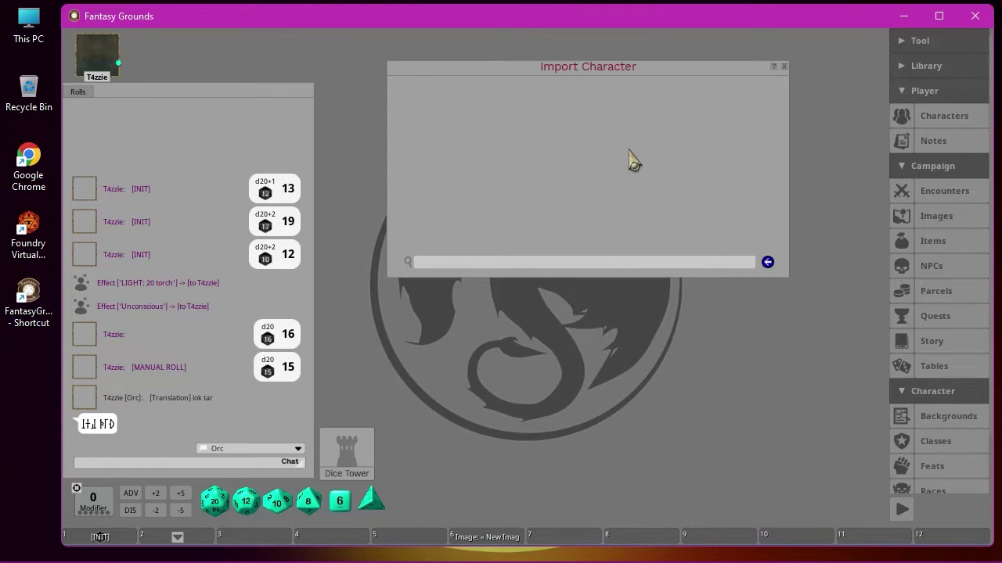
pyautogui.click(768, 266)
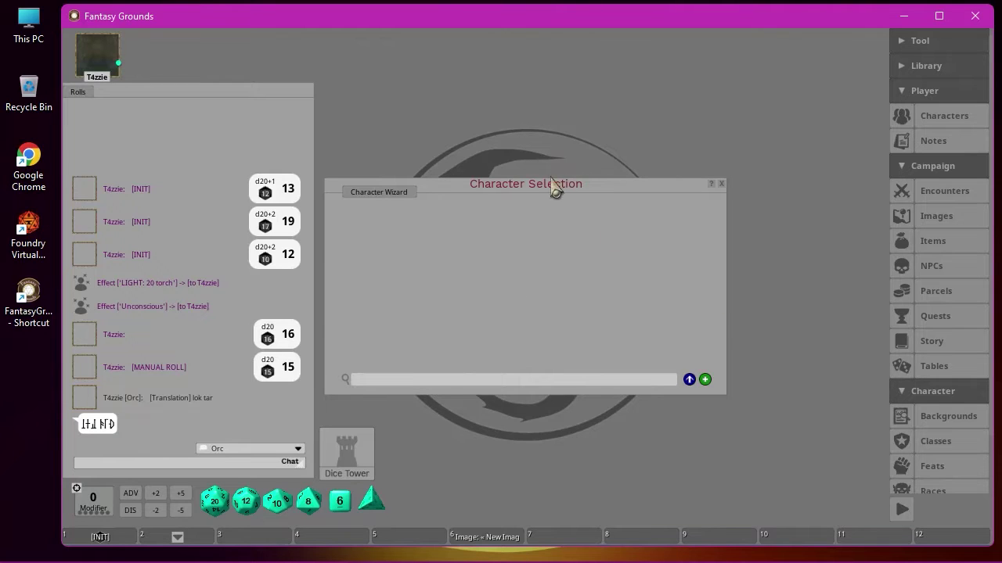
# Step: Create a new blank character and move its sheet clear of the centre of the tabletop
pyautogui.moveTo(554, 188); pyautogui.dragTo(604, 49)
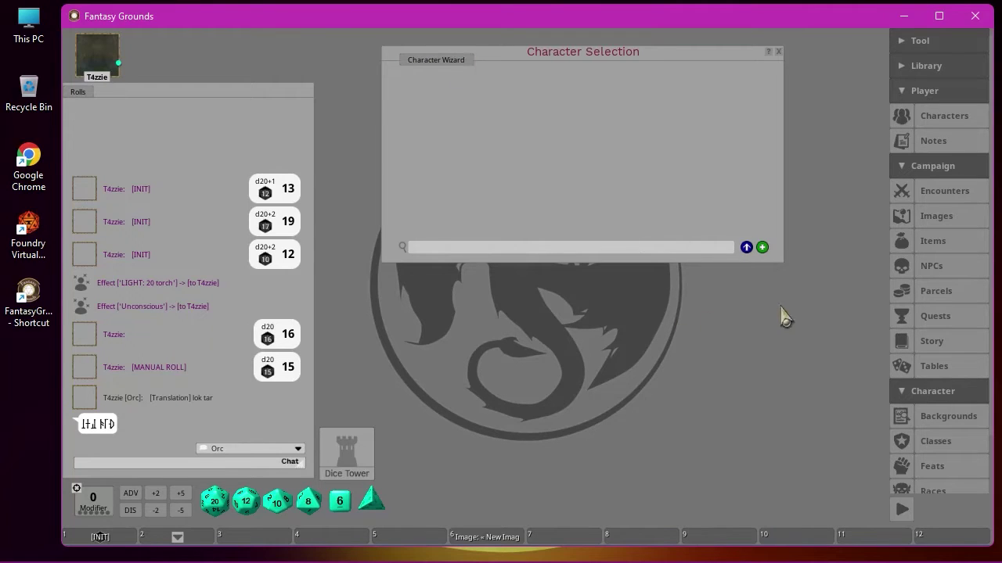
pyautogui.click(763, 248)
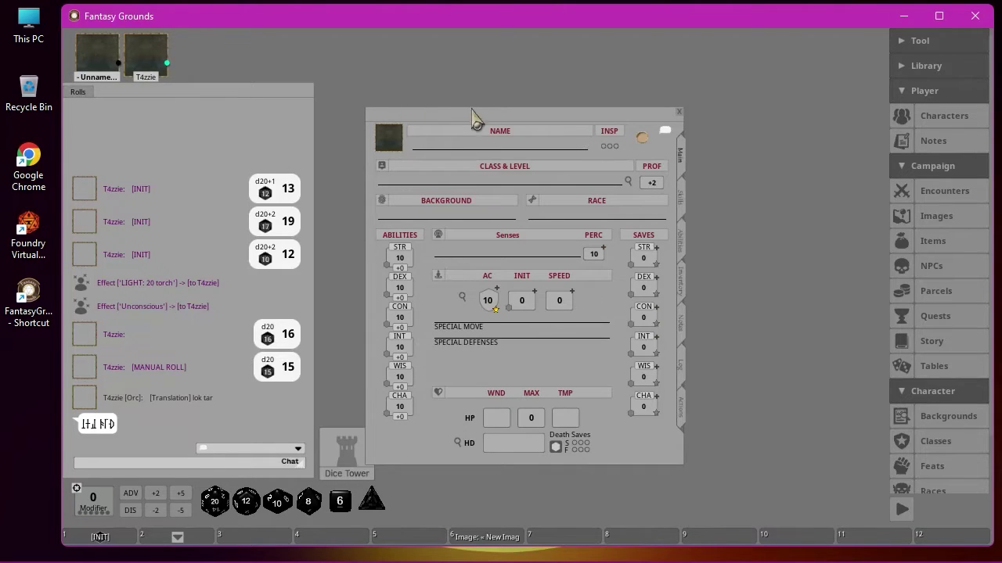
pyautogui.moveTo(470, 115); pyautogui.dragTo(539, 42)
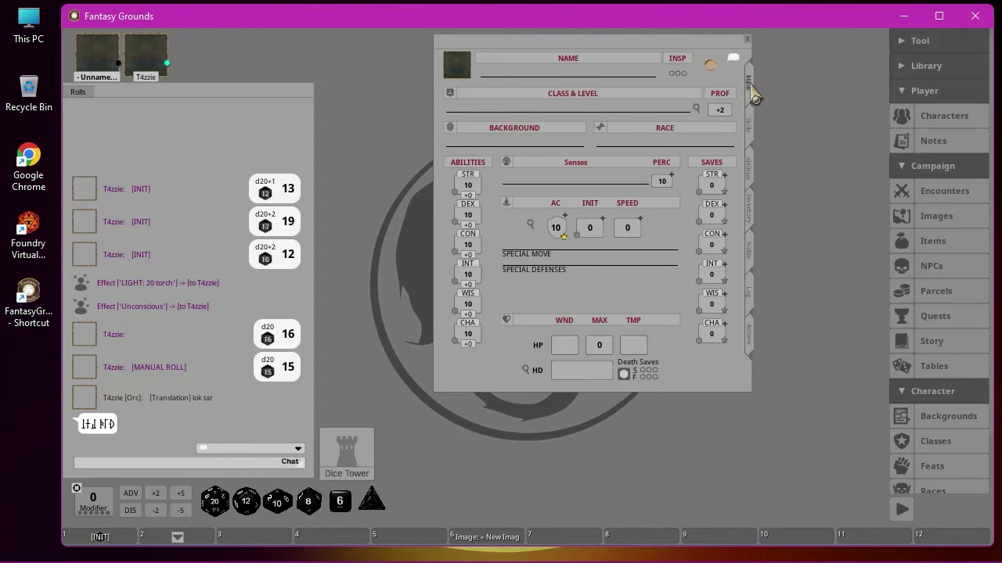
# Step: Look through the new character sheet's Skills, Abilities, Inventory and Notes pages
pyautogui.click(749, 128)
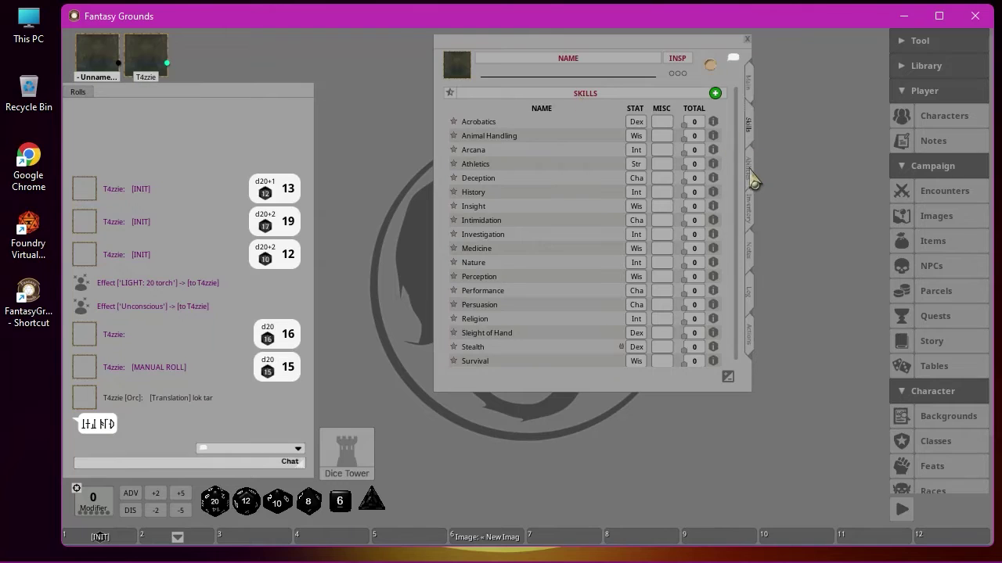
pyautogui.click(751, 179)
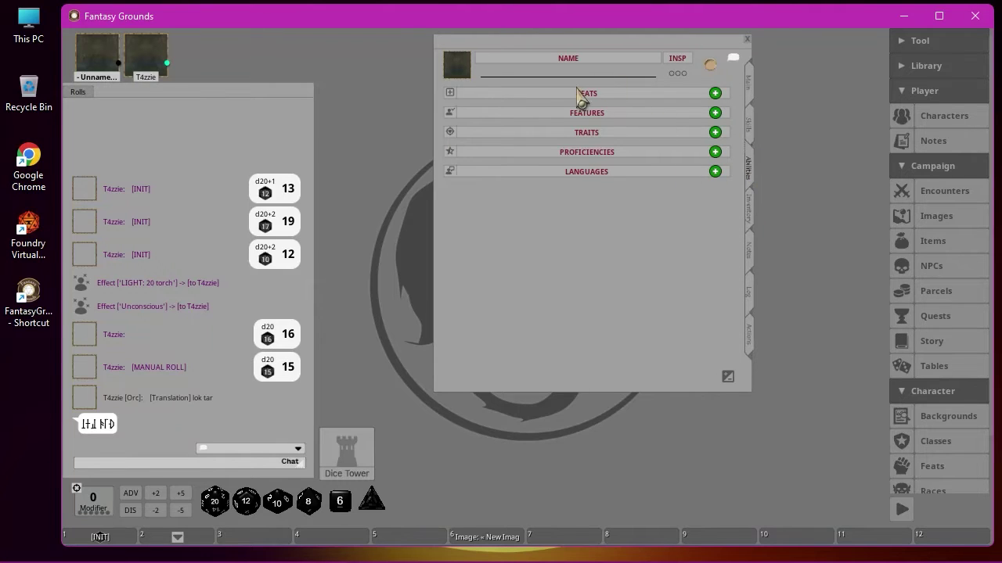
pyautogui.click(751, 211)
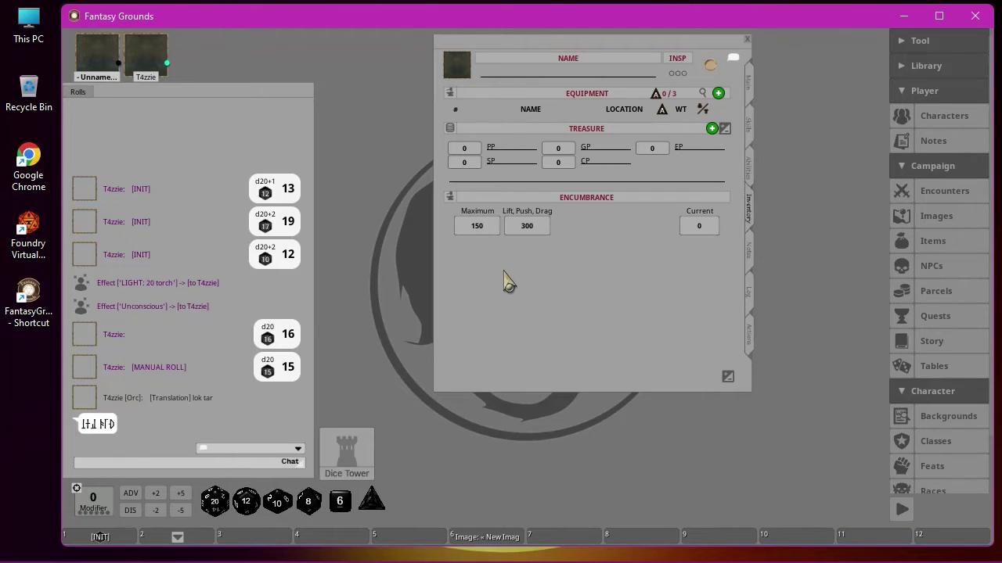
pyautogui.click(749, 250)
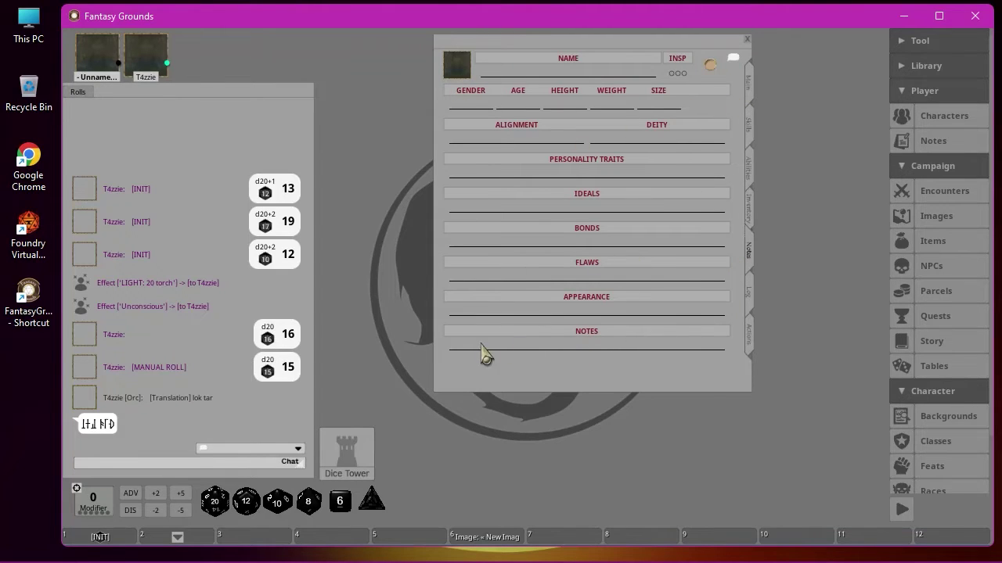
# Step: Add an adventure named "note" to the character's log and review its detail record
pyautogui.click(749, 293)
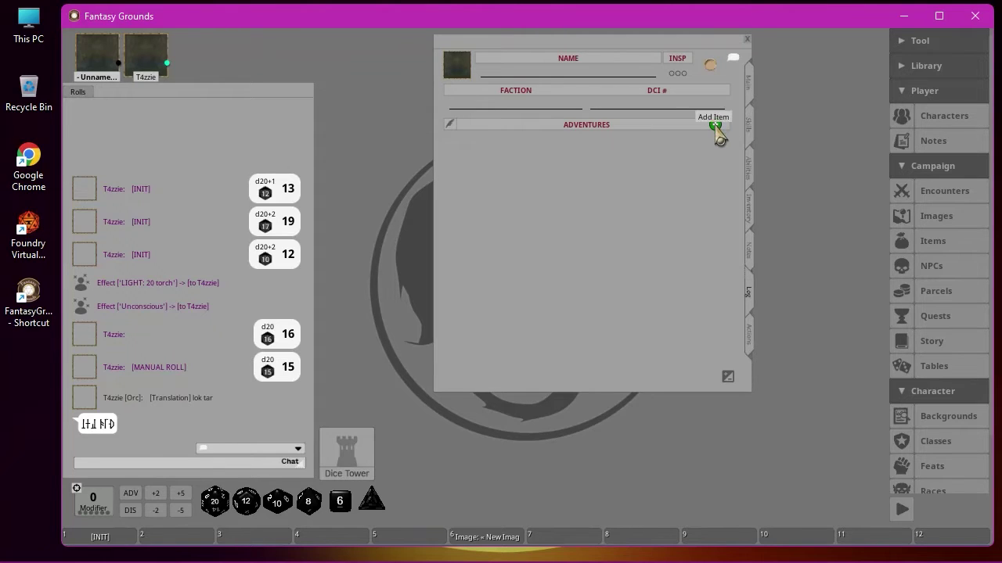
pyautogui.click(715, 125)
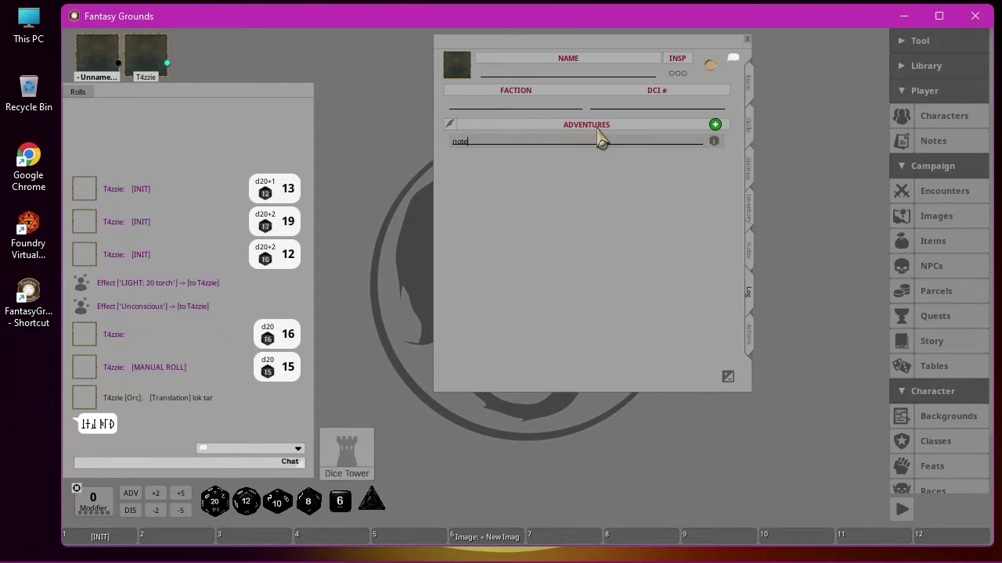
pyautogui.click(714, 141)
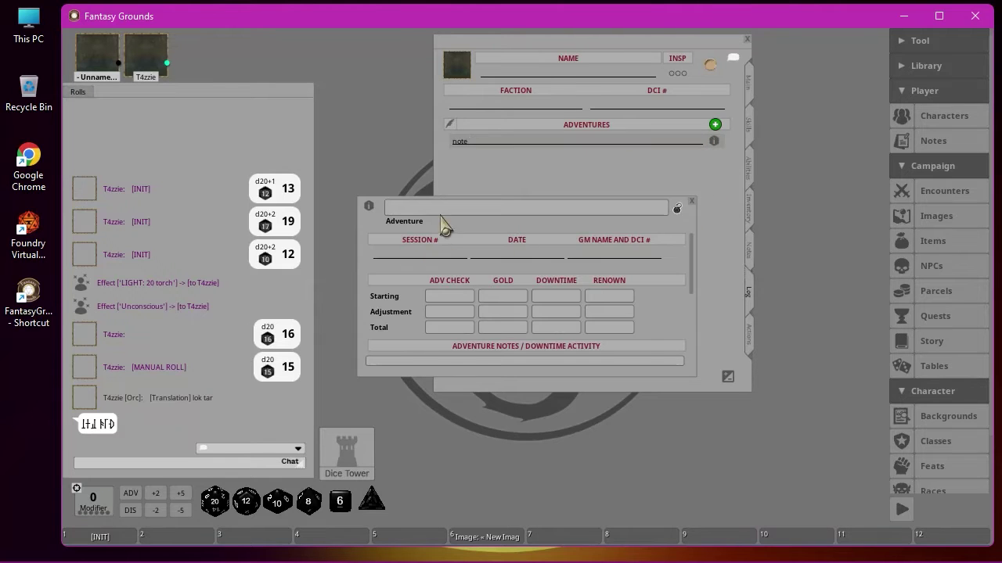
pyautogui.scroll(-2, 532, 294)
pyautogui.scroll(-3, 532, 293)
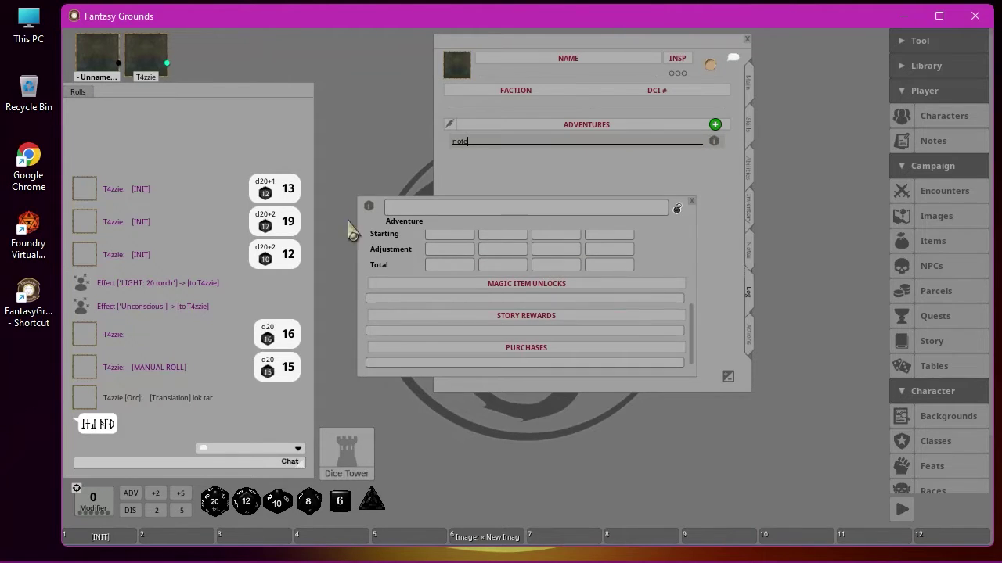
pyautogui.scroll(5, 552, 305)
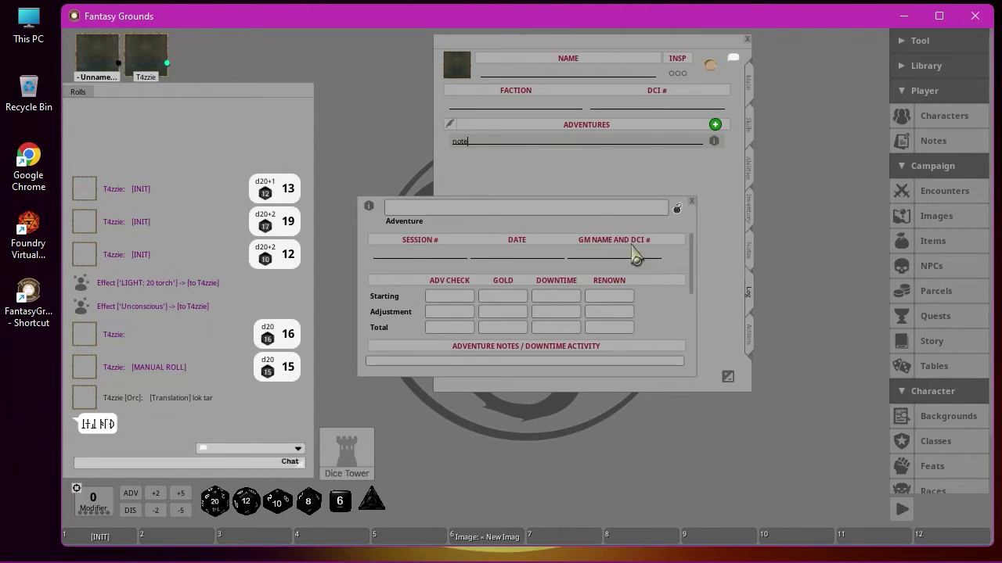
pyautogui.scroll(-1, 662, 293)
pyautogui.scroll(-3, 661, 293)
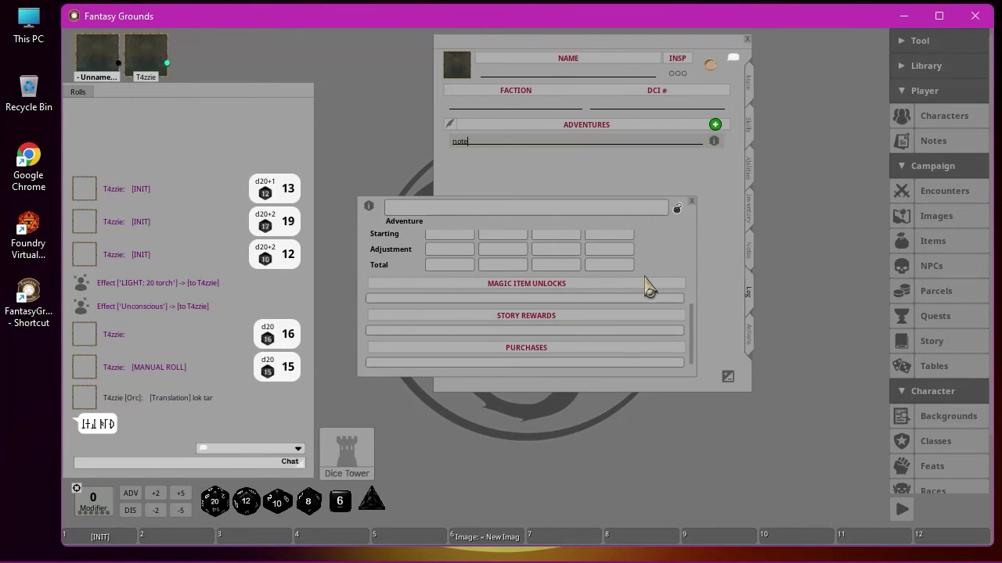
pyautogui.click(691, 201)
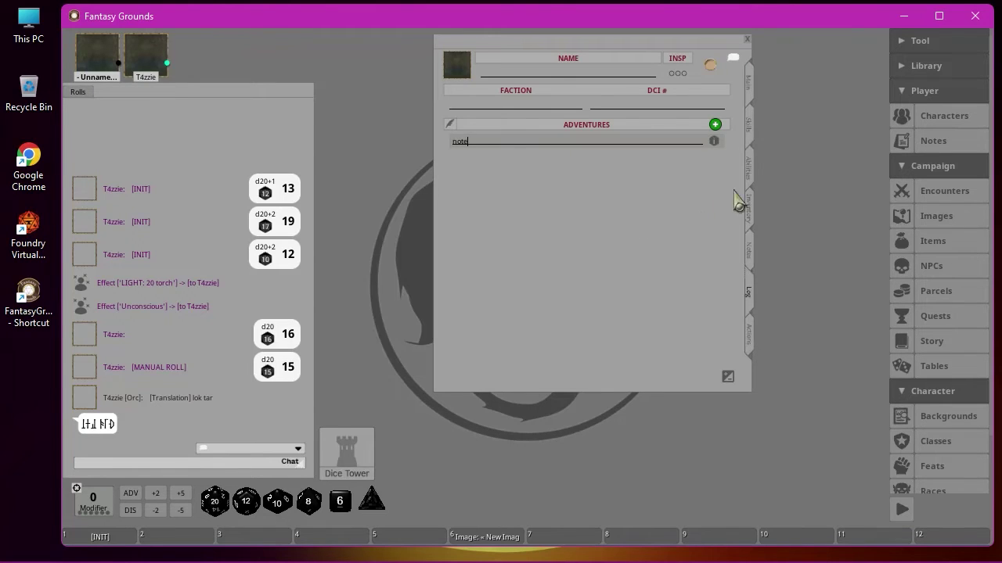
# Step: Delete the "note" adventure from the character's log using the list's edit mode
pyautogui.click(545, 142)
pyautogui.click(726, 378)
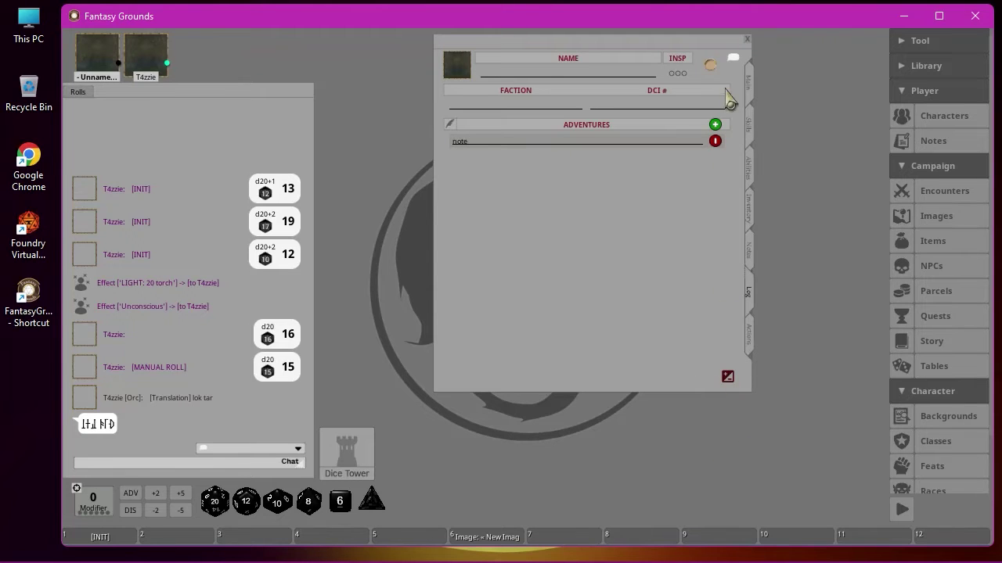
pyautogui.click(716, 144)
pyautogui.click(727, 377)
pyautogui.click(727, 377)
pyautogui.click(716, 144)
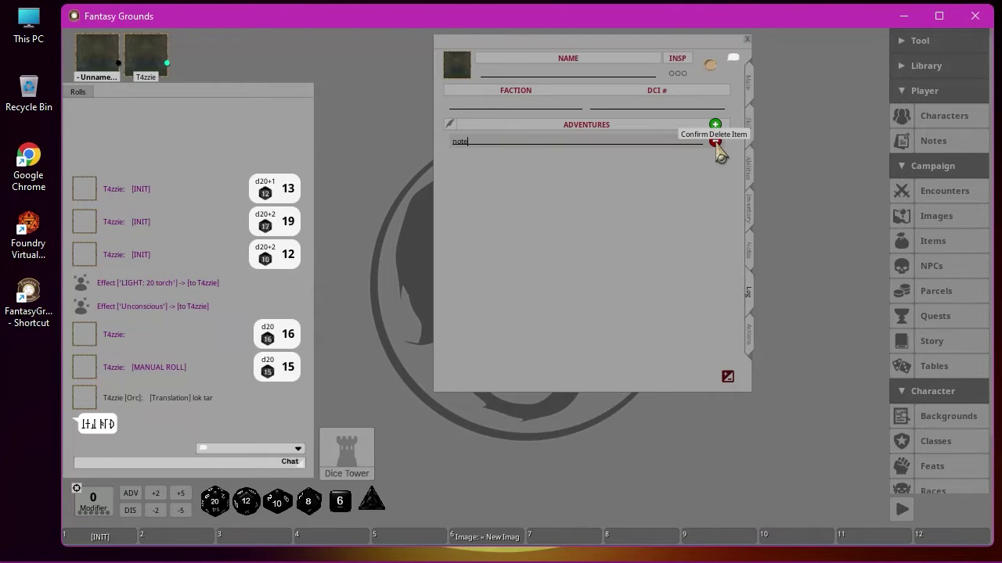
pyautogui.click(715, 144)
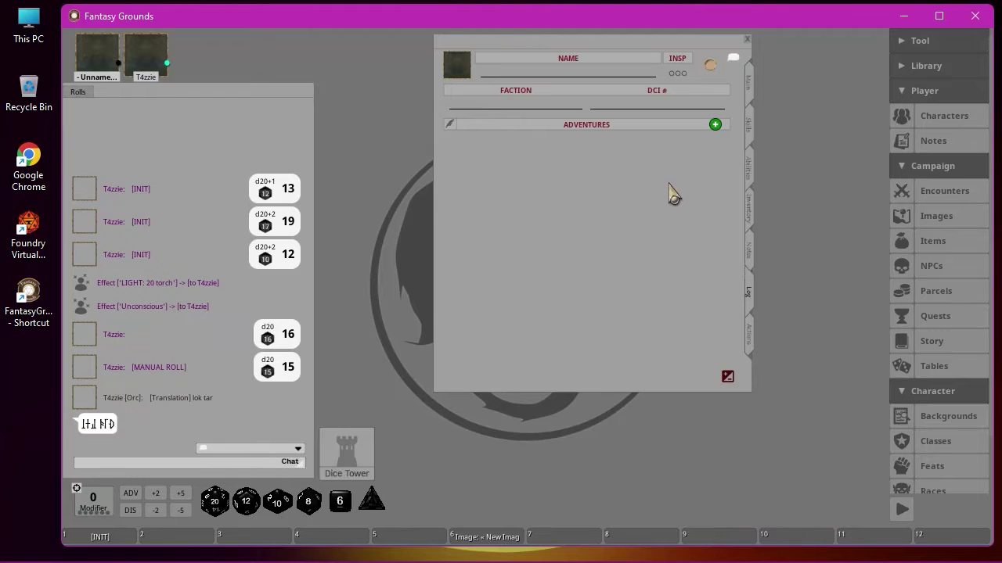
# Step: View the character's Actions page, and revisit the Main, Skills and Abilities pages
pyautogui.click(748, 335)
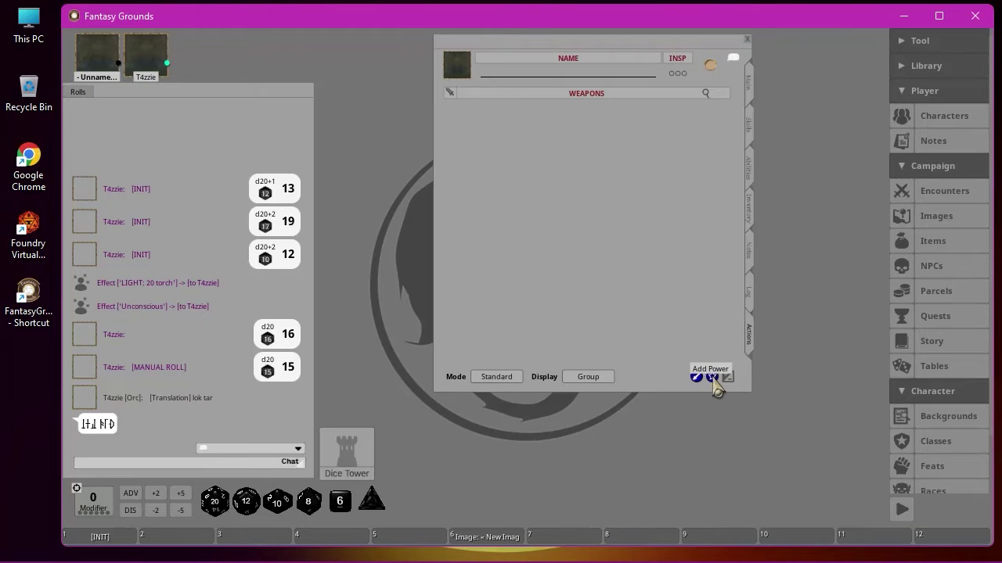
pyautogui.click(750, 85)
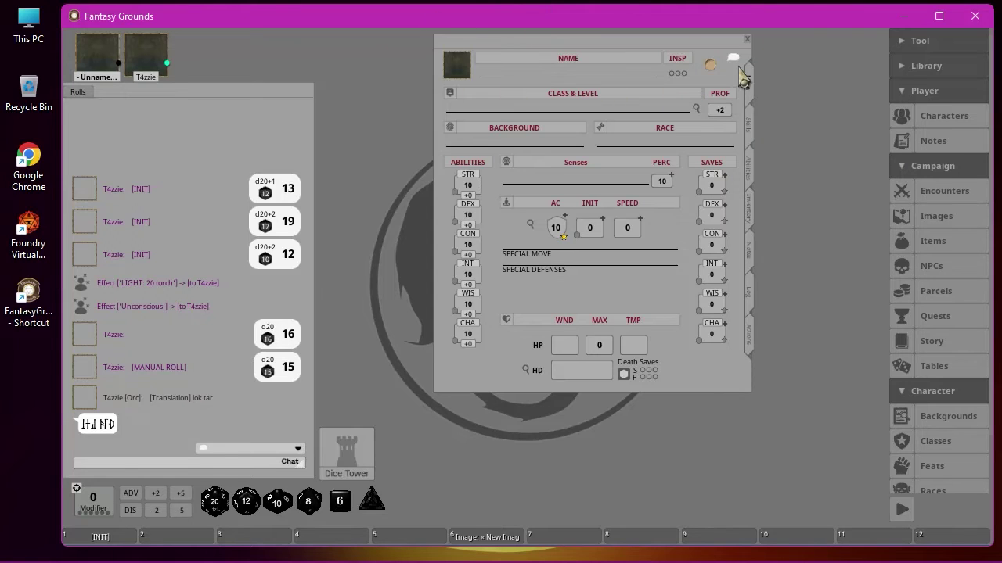
pyautogui.click(749, 129)
pyautogui.click(749, 150)
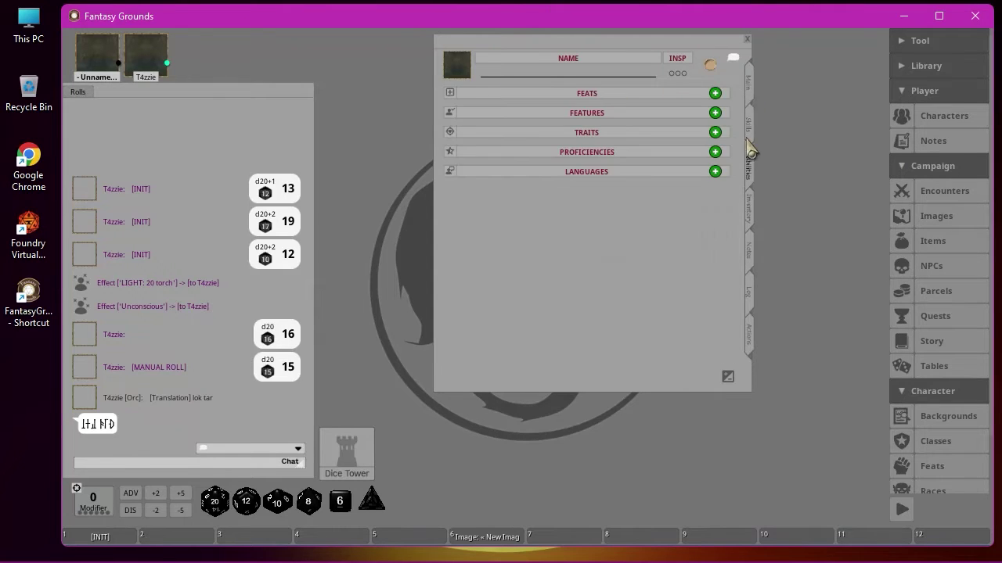
# Step: Enter a name for the new character on the sheet's Main page
pyautogui.click(749, 83)
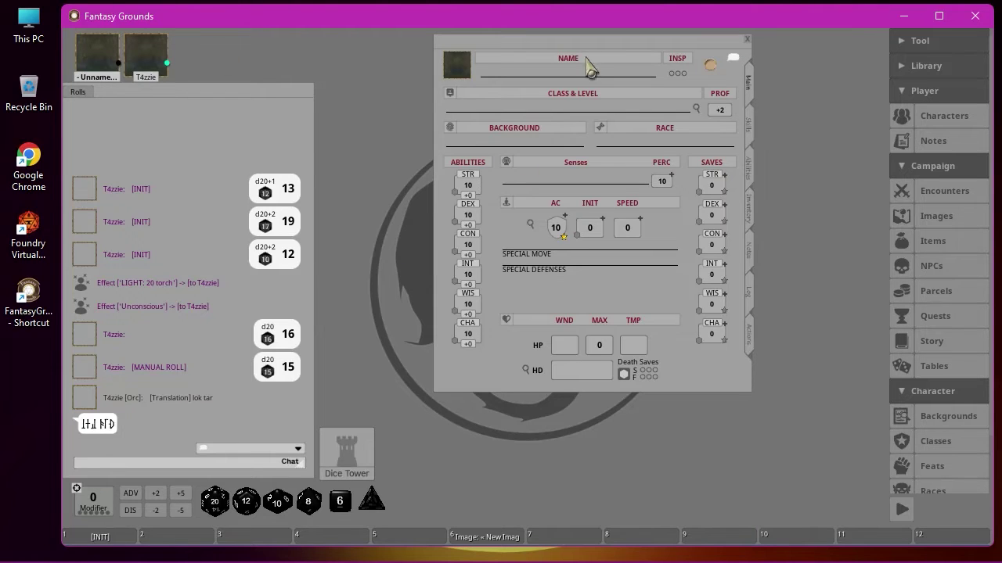
pyautogui.click(510, 73)
pyautogui.write('fred')
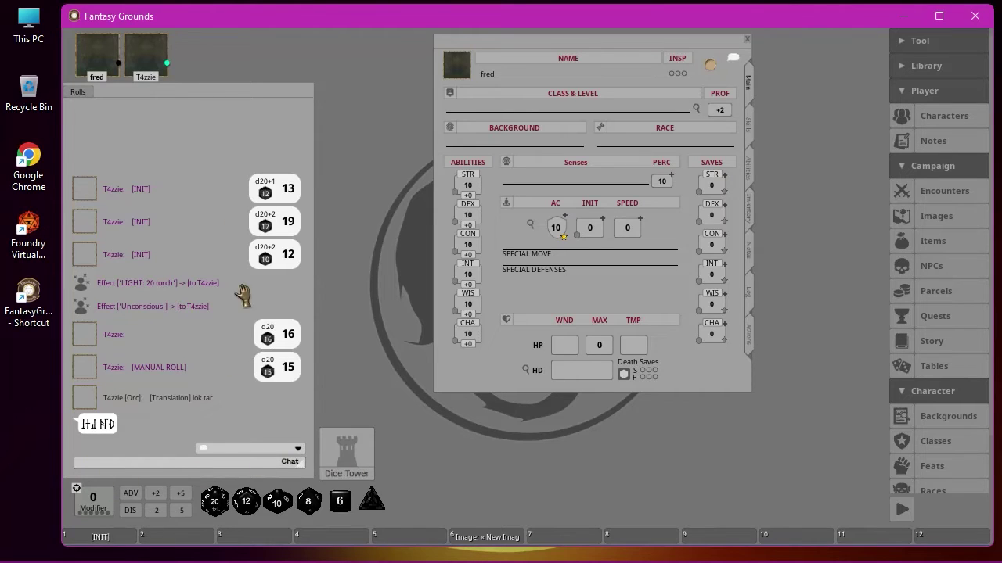
# Step: Alternate the active character between the existing and new ones, and send "hey there" in chat as the new character
pyautogui.click(145, 59)
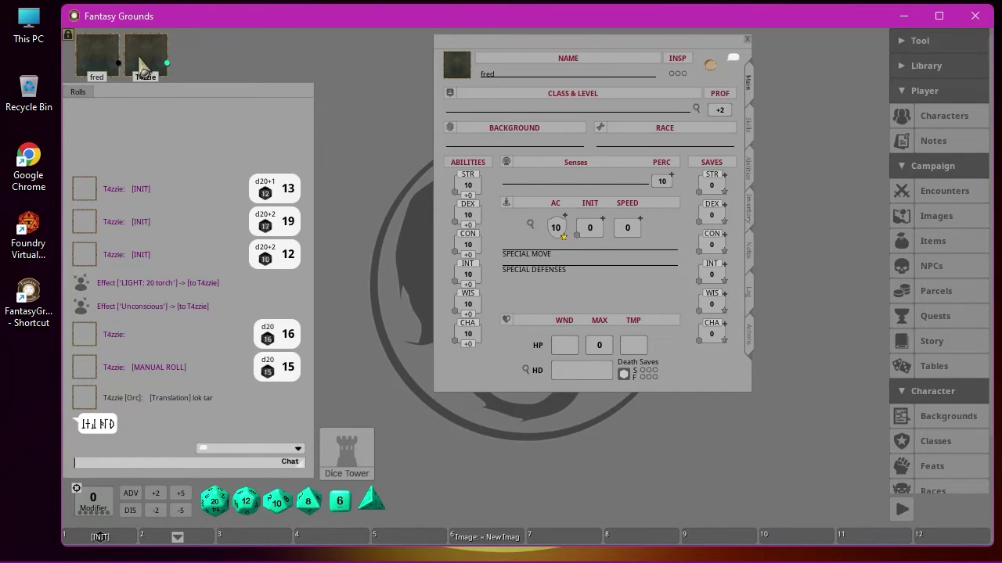
pyautogui.click(91, 66)
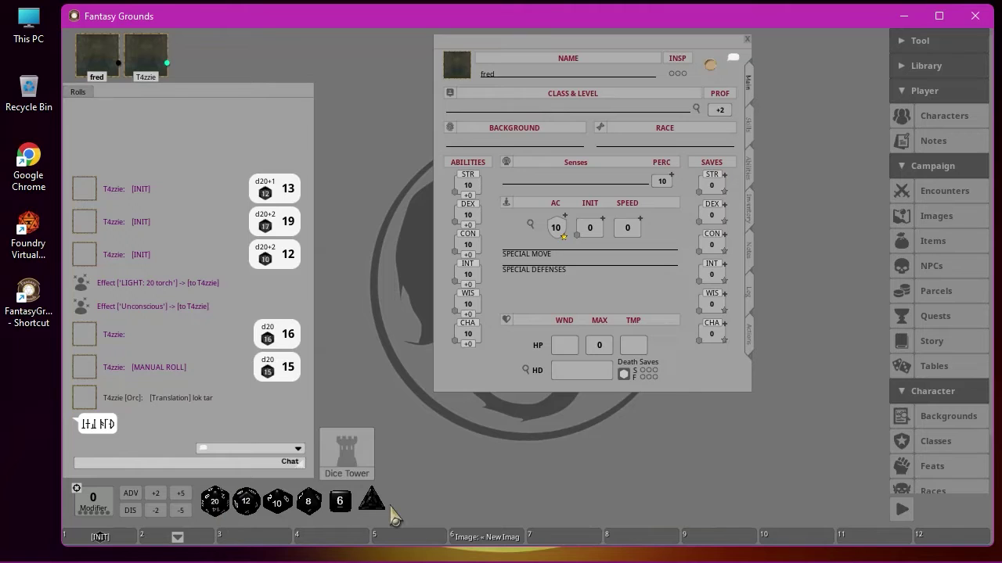
pyautogui.click(153, 51)
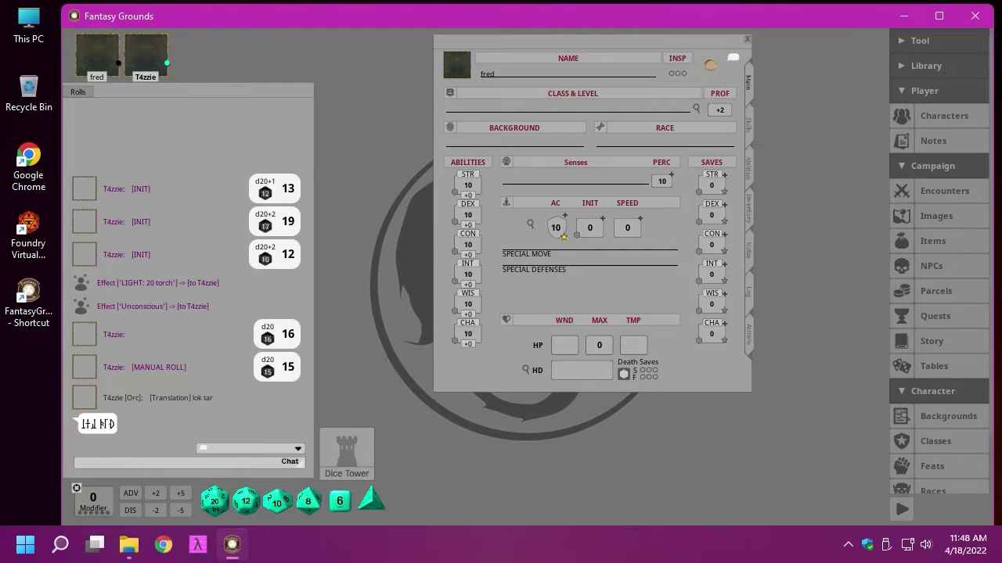
pyautogui.click(99, 57)
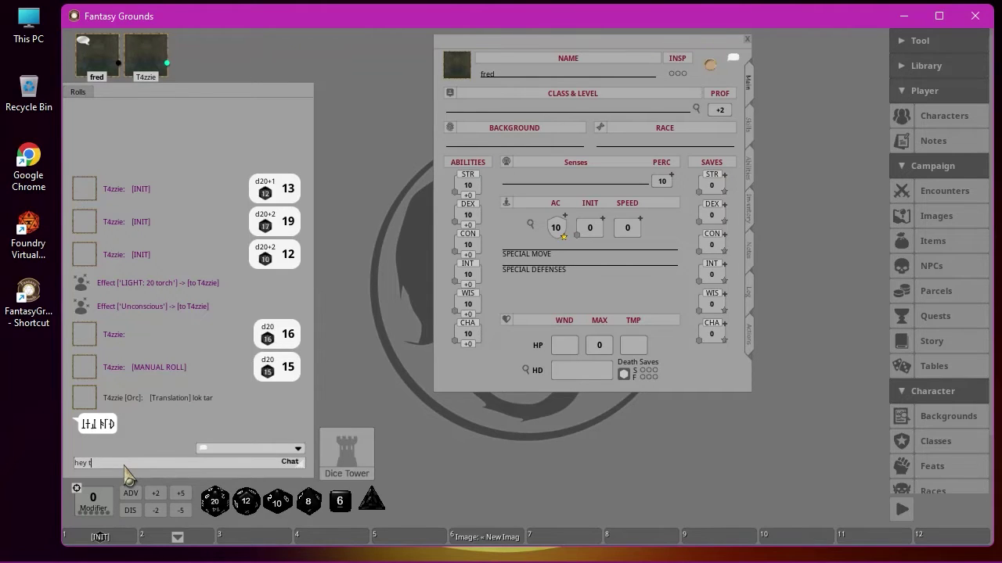
pyautogui.press('Return')
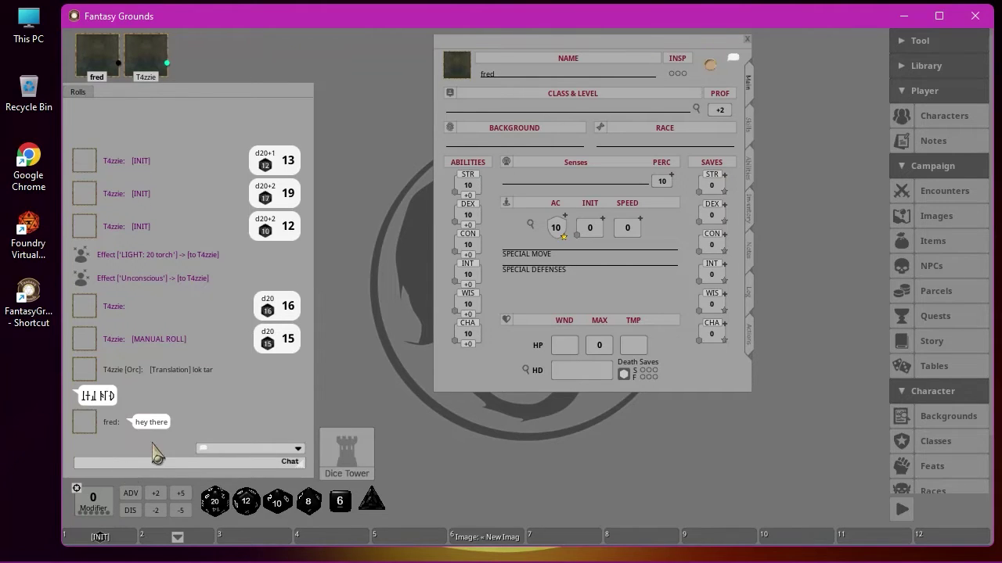
# Step: Make the existing character active and send "Hey there" in chat as that character
pyautogui.click(146, 54)
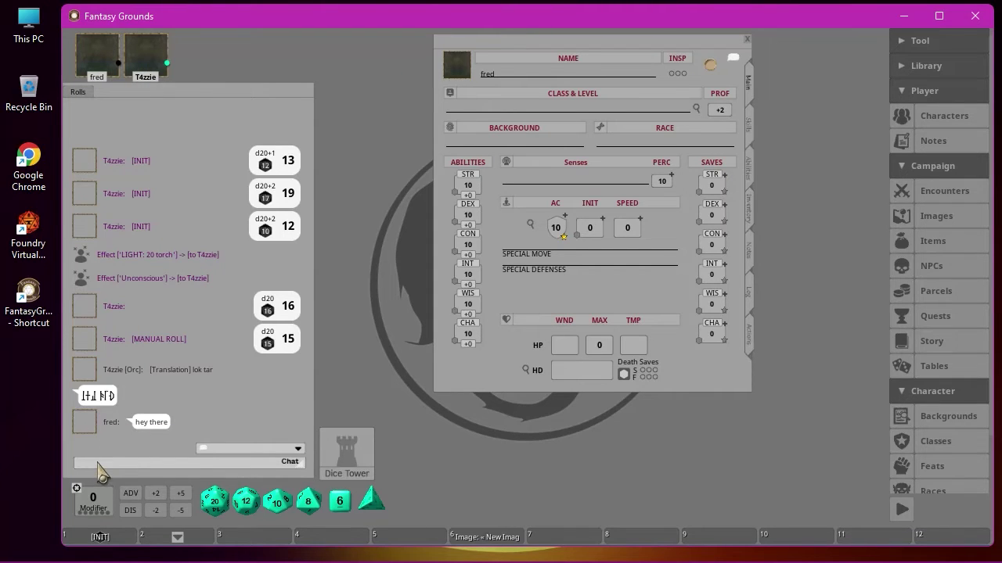
pyautogui.write('H')
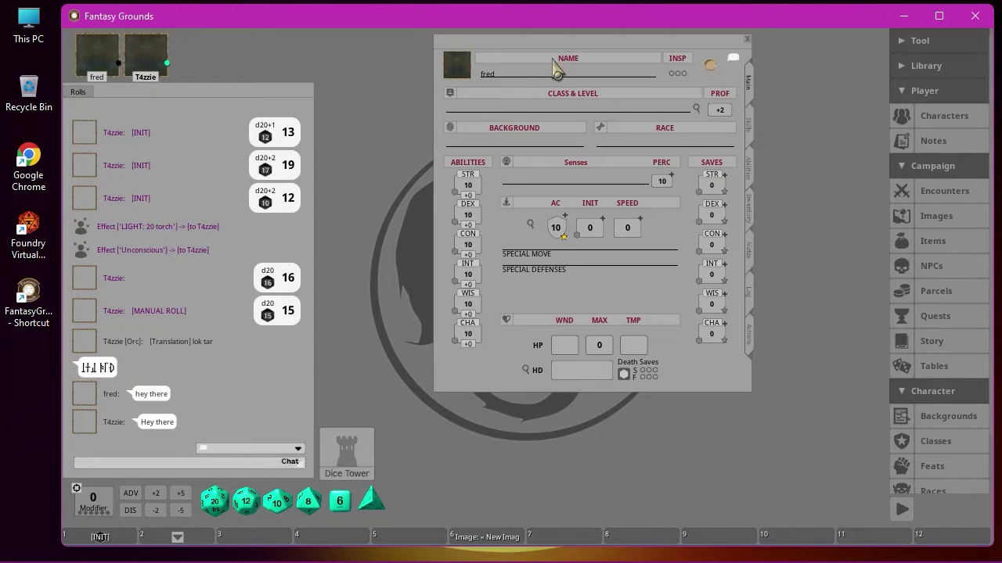
# Step: Make the new character active from its sheet, switch back to the existing one, and view the existing character's sheet
pyautogui.click(738, 69)
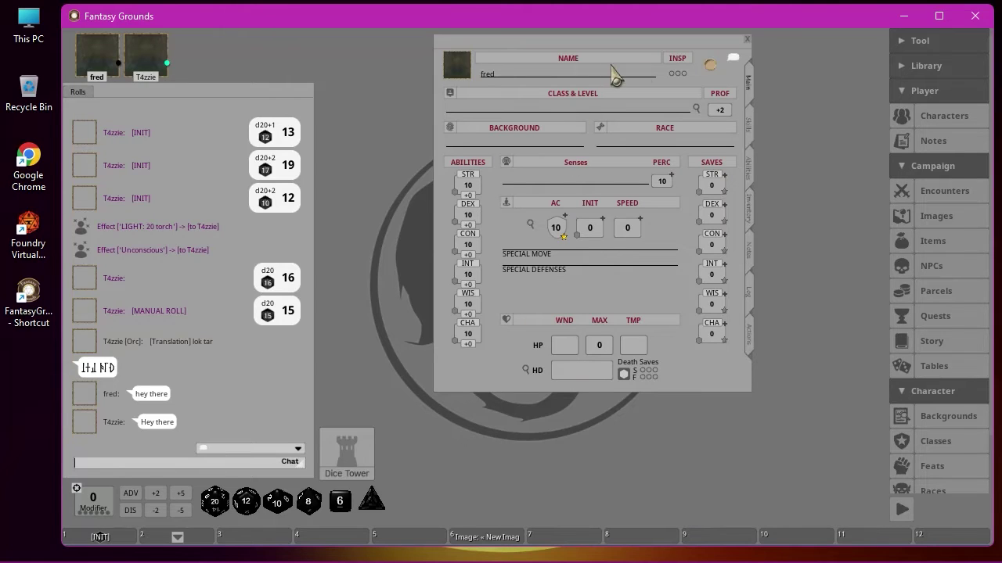
pyautogui.click(734, 61)
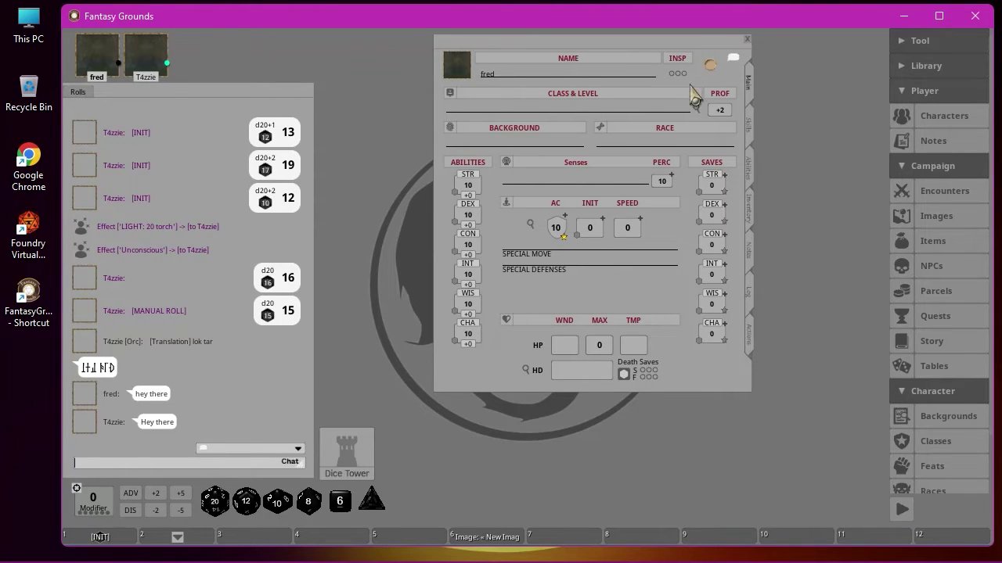
pyautogui.click(149, 61)
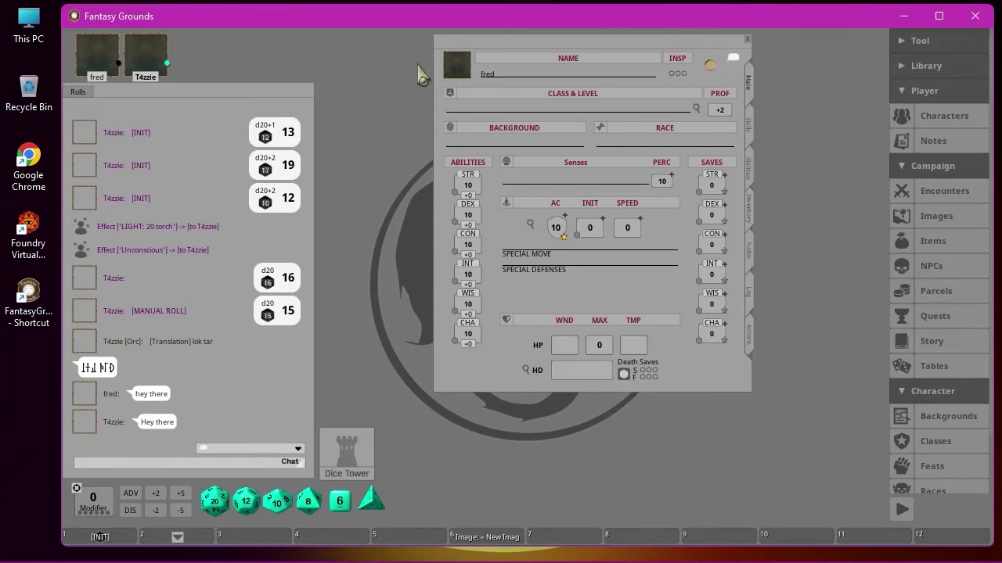
pyautogui.doubleClick(155, 59)
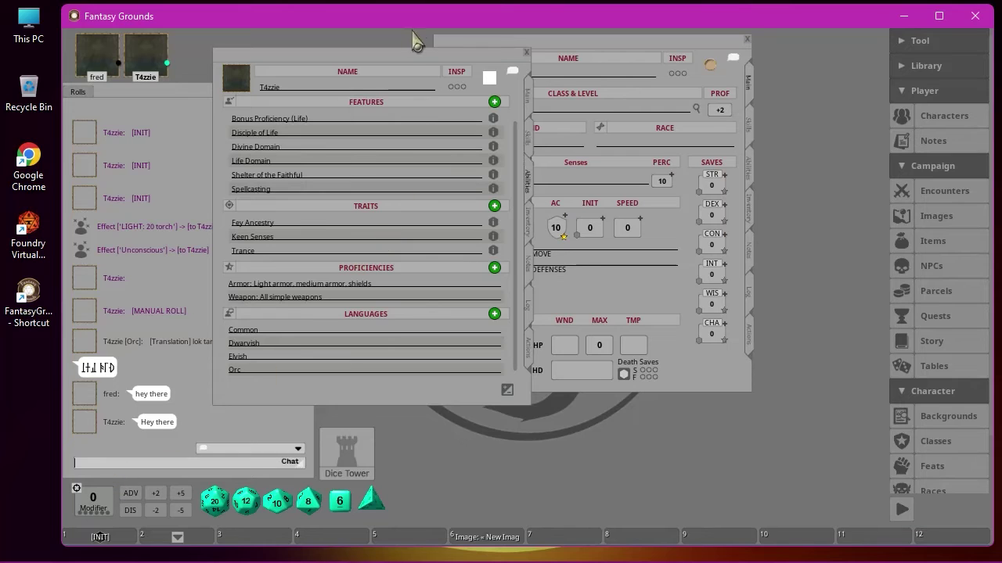
pyautogui.click(526, 52)
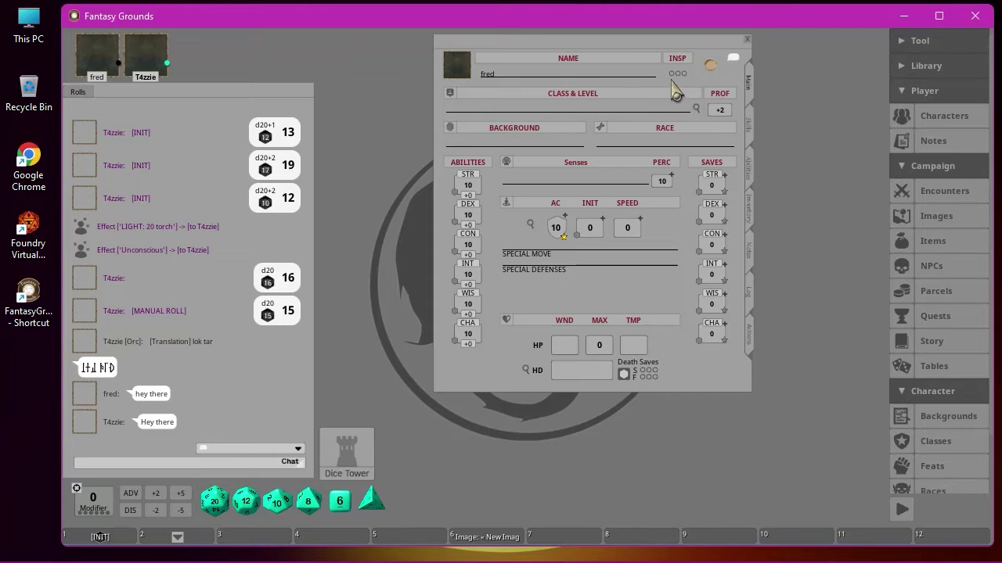
# Step: Mark inspiration points on the new character's sheet and clear them again
pyautogui.click(671, 72)
pyautogui.click(677, 74)
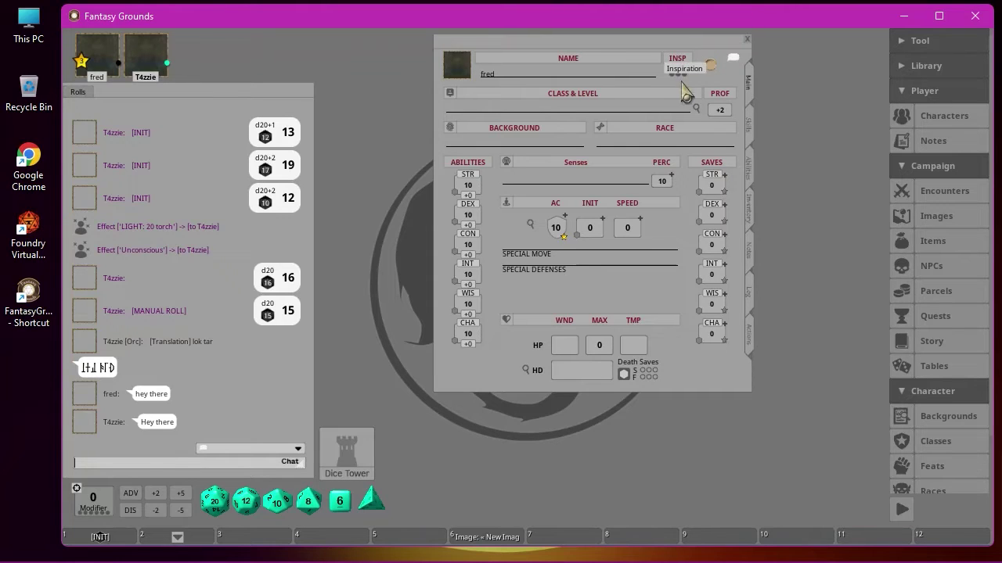
pyautogui.click(683, 74)
pyautogui.click(671, 73)
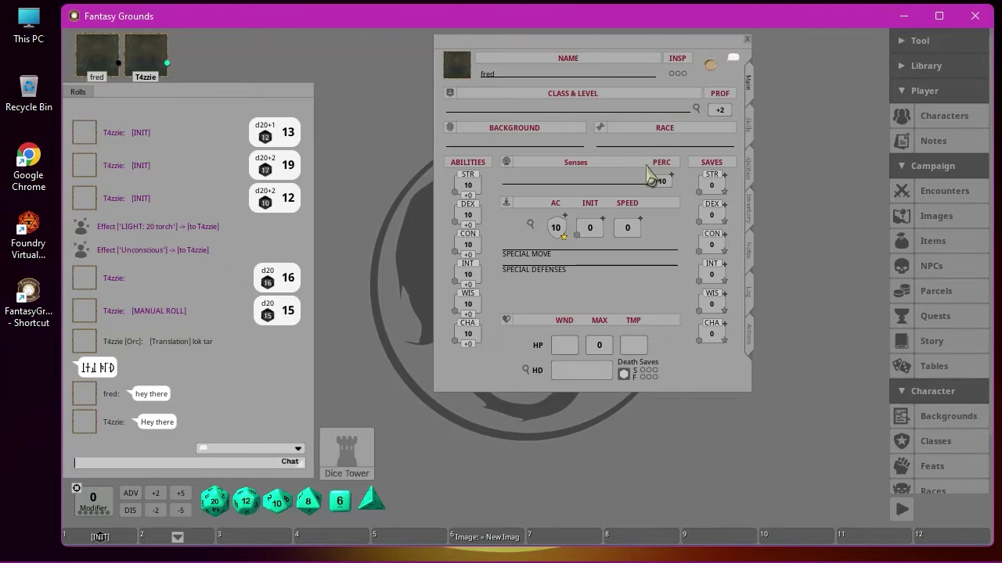
# Step: Release the new character and reclaim it from the Character Selection list
pyautogui.click(747, 40)
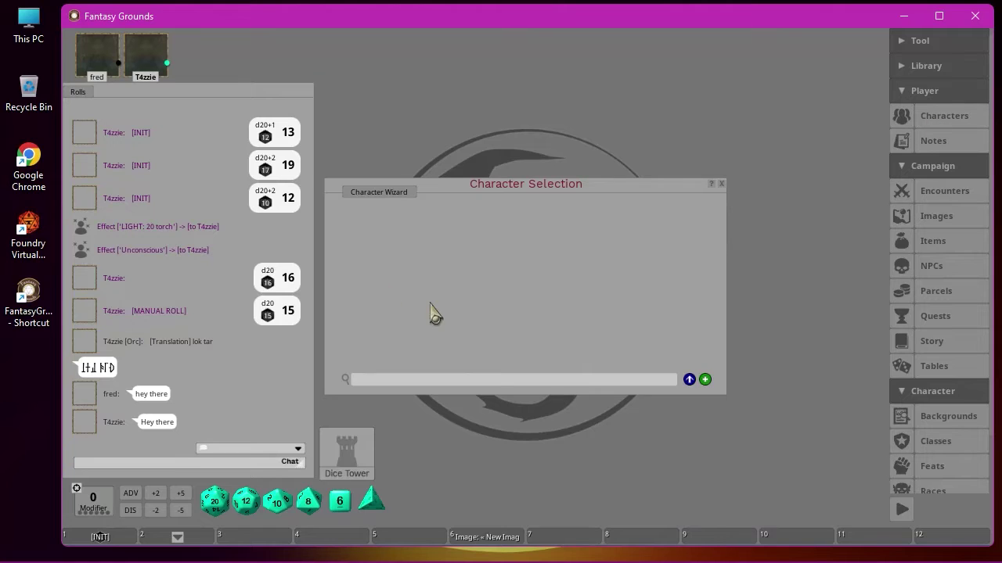
pyautogui.rightClick(106, 63)
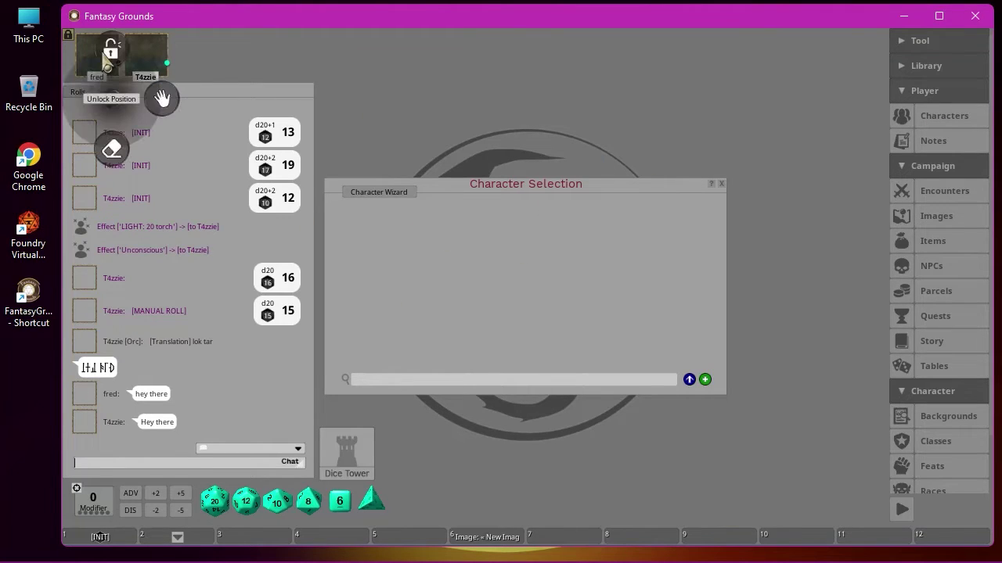
pyautogui.click(112, 151)
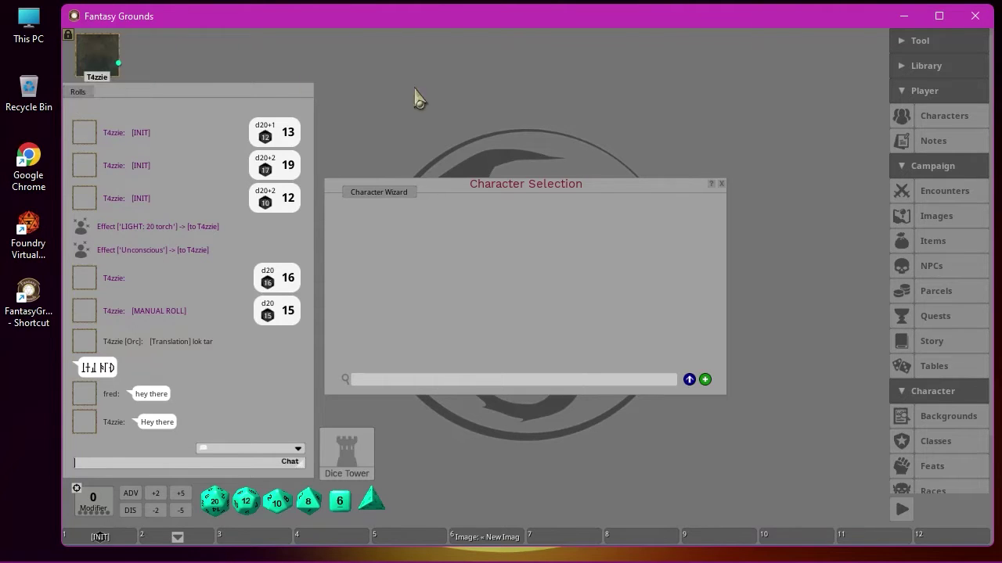
pyautogui.click(721, 184)
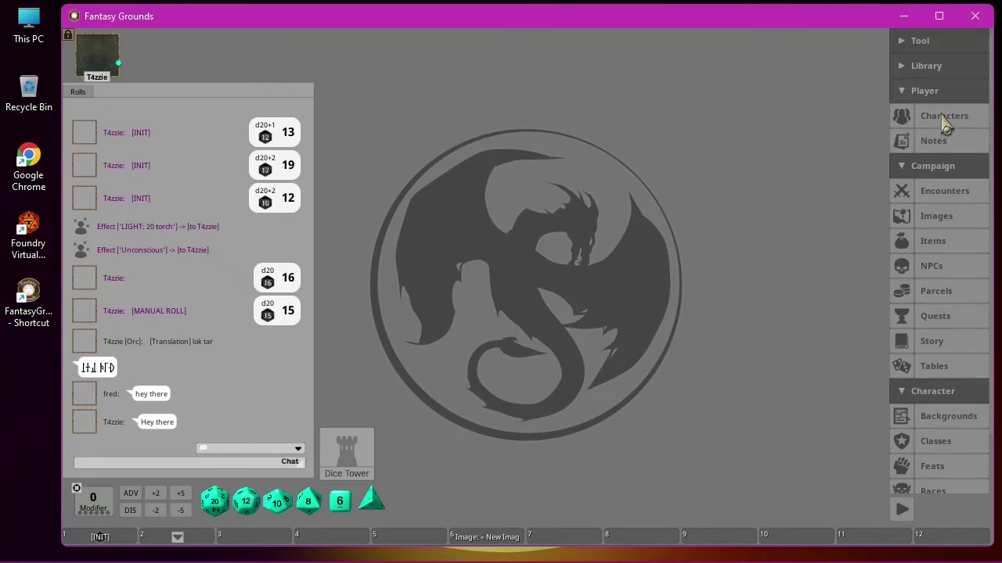
pyautogui.click(944, 121)
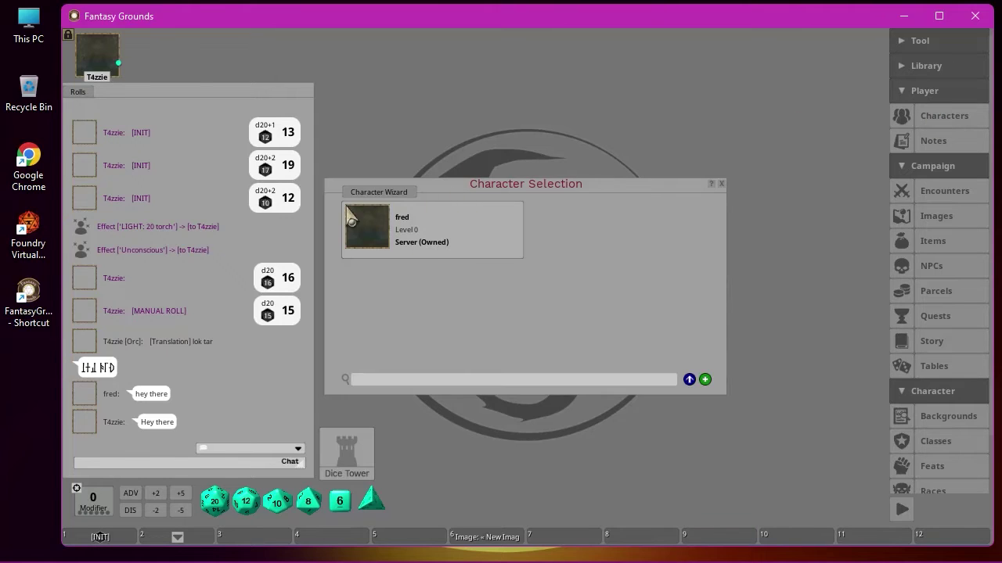
pyautogui.click(373, 239)
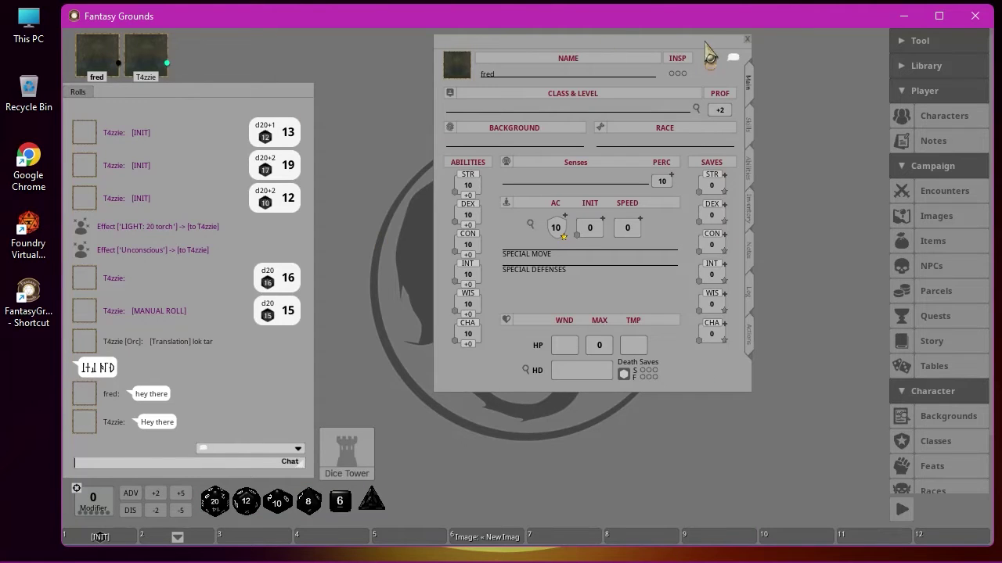
# Step: Close the new character's sheet and release that character, keeping only the existing one active
pyautogui.click(100, 53)
pyautogui.rightClick(105, 53)
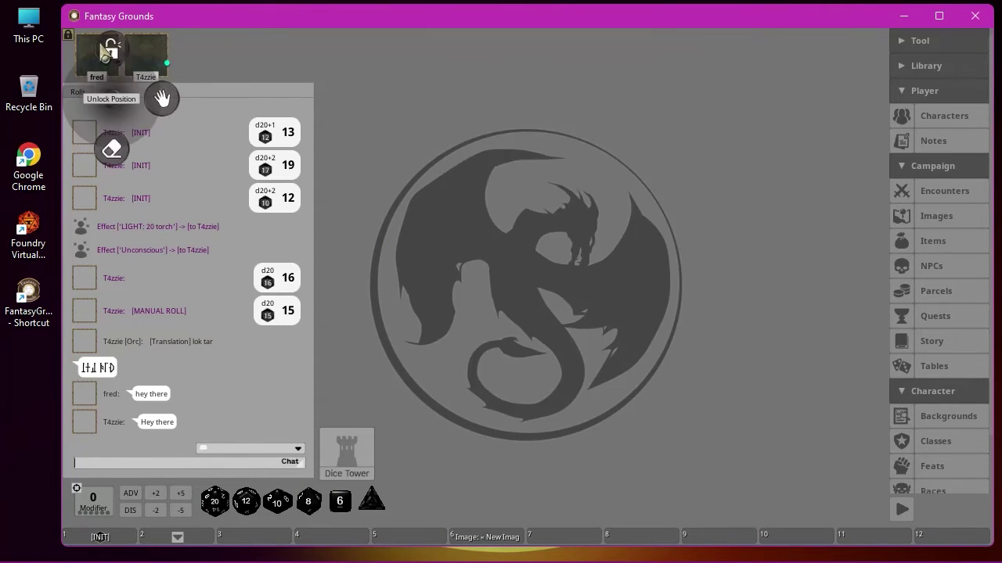
pyautogui.click(113, 152)
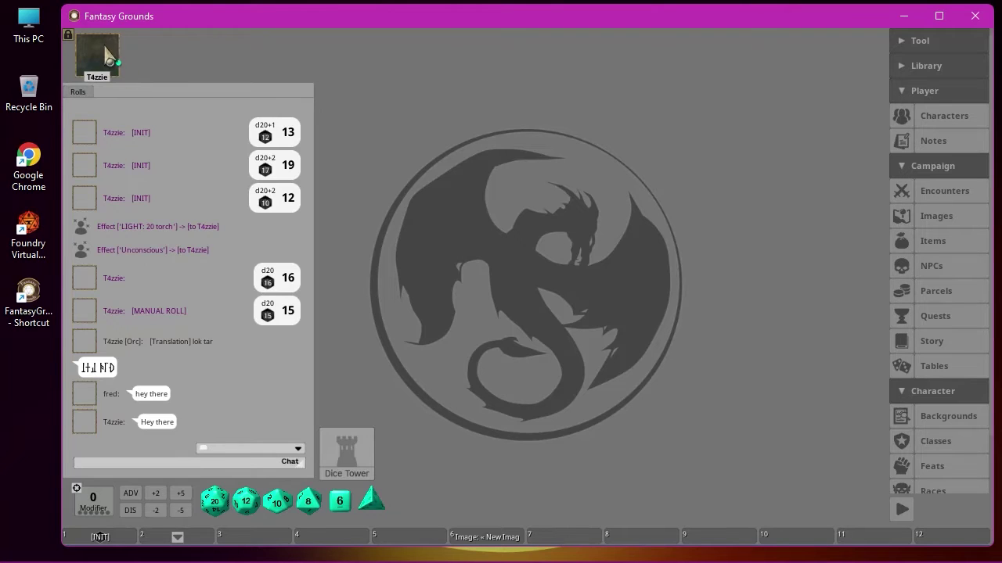
pyautogui.rightClick(109, 56)
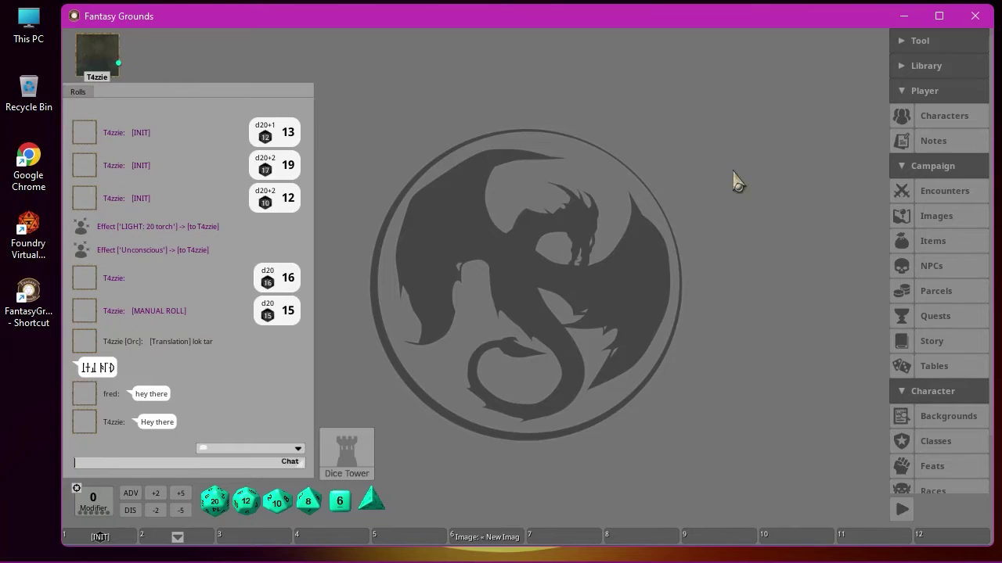
# Step: Create a new note titled "T4zzie Notes" and place its window beside the notes list
pyautogui.click(936, 146)
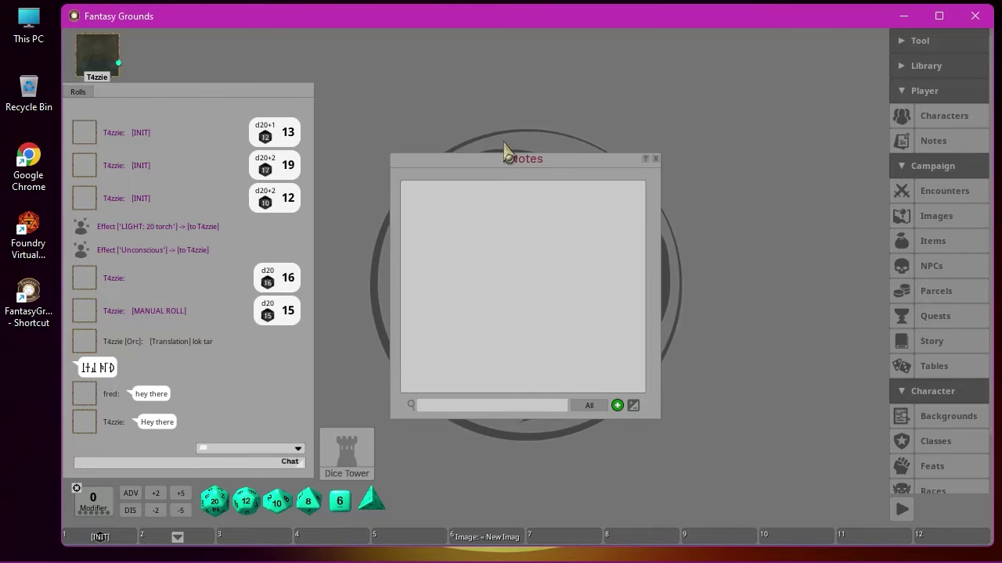
pyautogui.moveTo(510, 159); pyautogui.dragTo(485, 47)
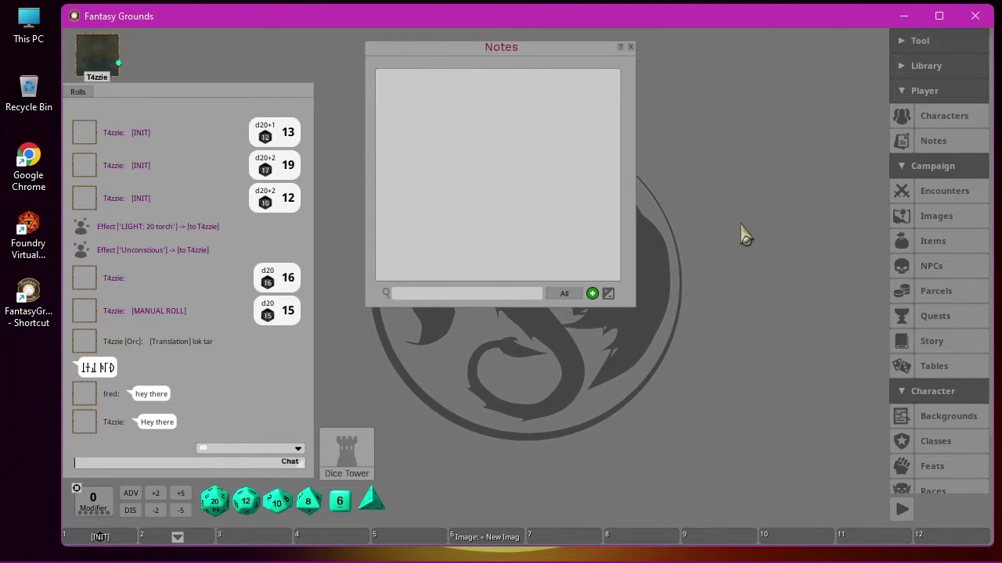
pyautogui.click(593, 294)
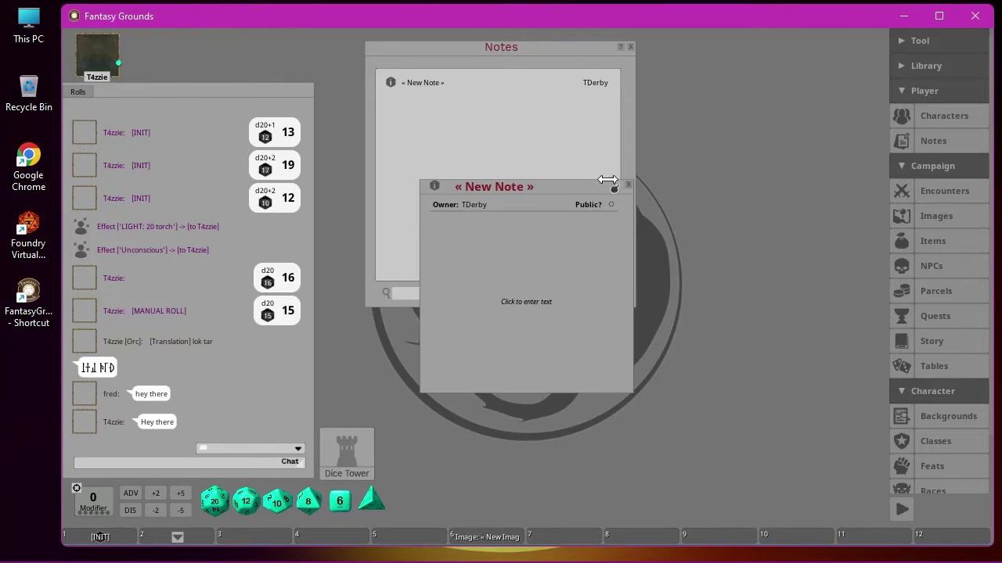
pyautogui.click(519, 187)
pyautogui.moveTo(425, 257); pyautogui.dragTo(654, 168)
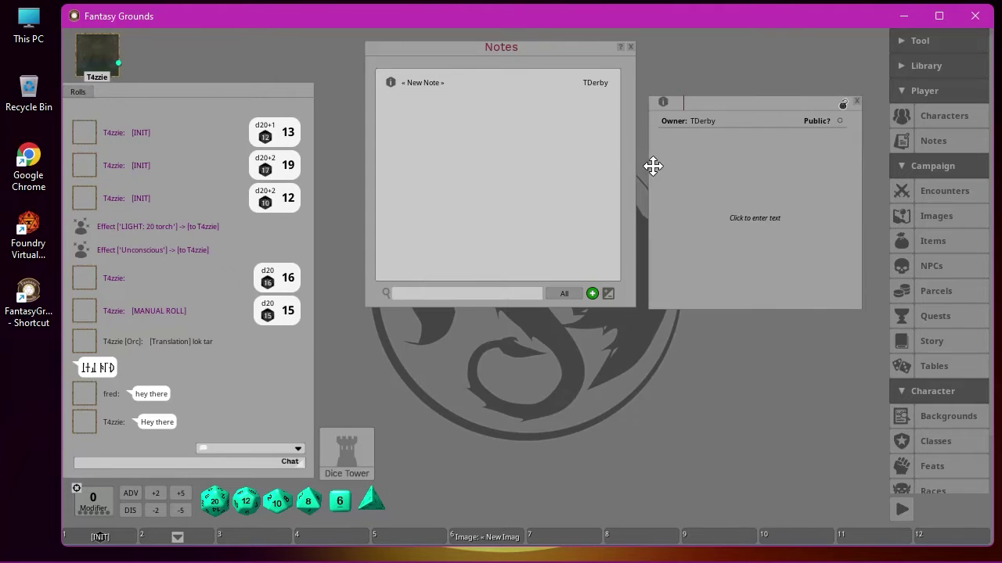
pyautogui.press('shift')
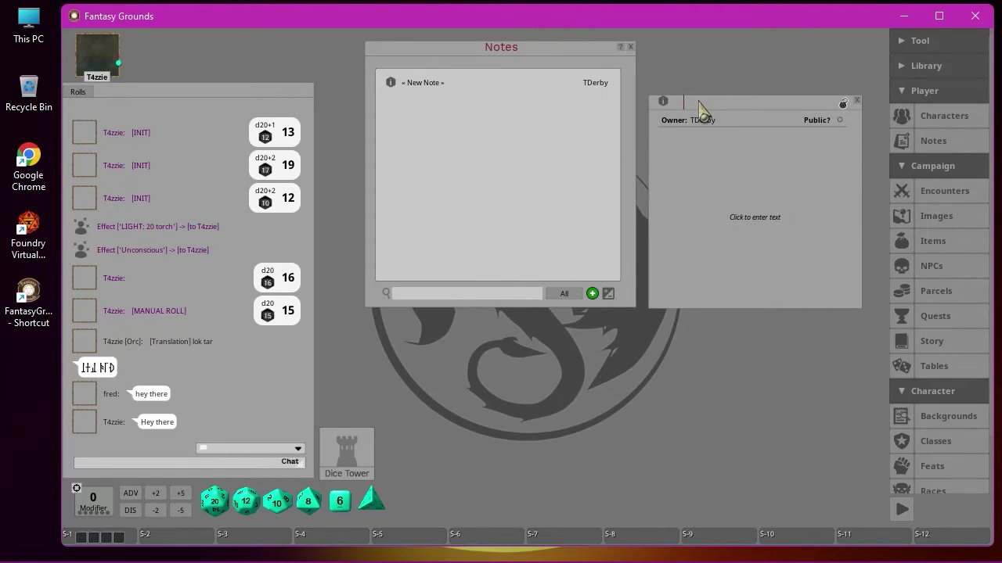
pyautogui.write('T4')
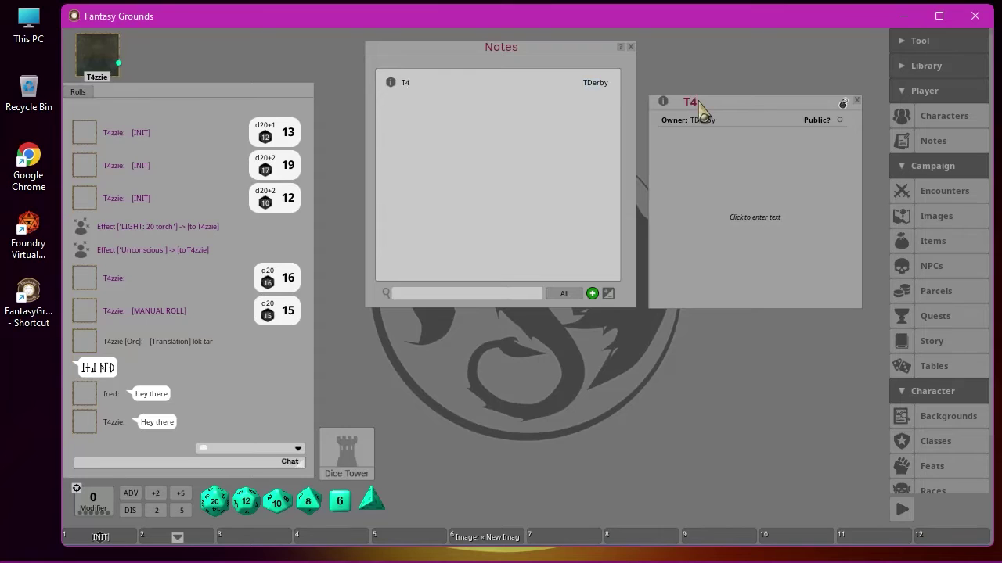
pyautogui.write('zzie Notes')
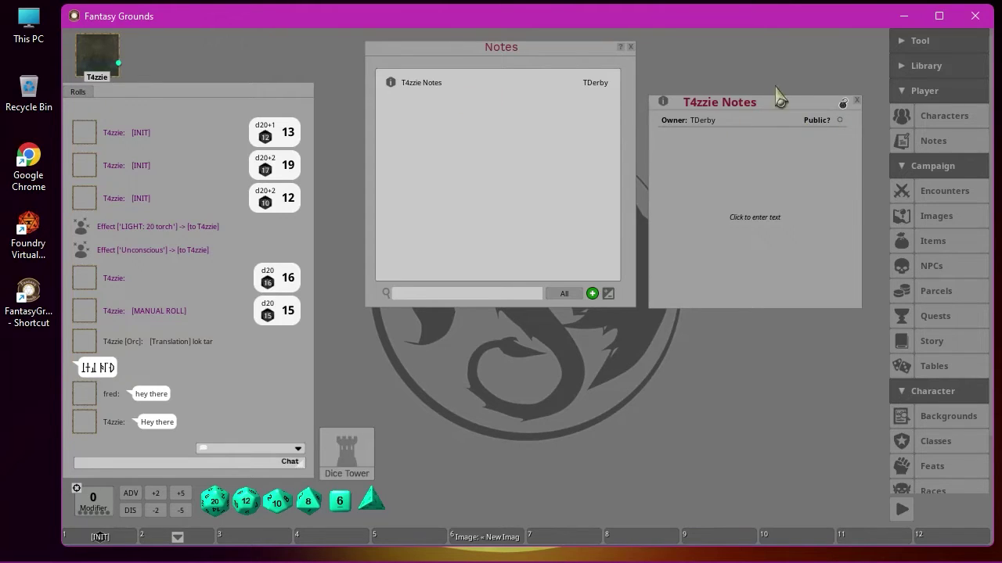
# Step: Toggle the note's public sharing and its lock on and back off
pyautogui.click(842, 122)
pyautogui.click(840, 121)
pyautogui.click(843, 105)
pyautogui.click(843, 105)
# Step: Add a body-text paragraph reading "This is body text" to the note
pyautogui.click(701, 155)
pyautogui.rightClick(703, 166)
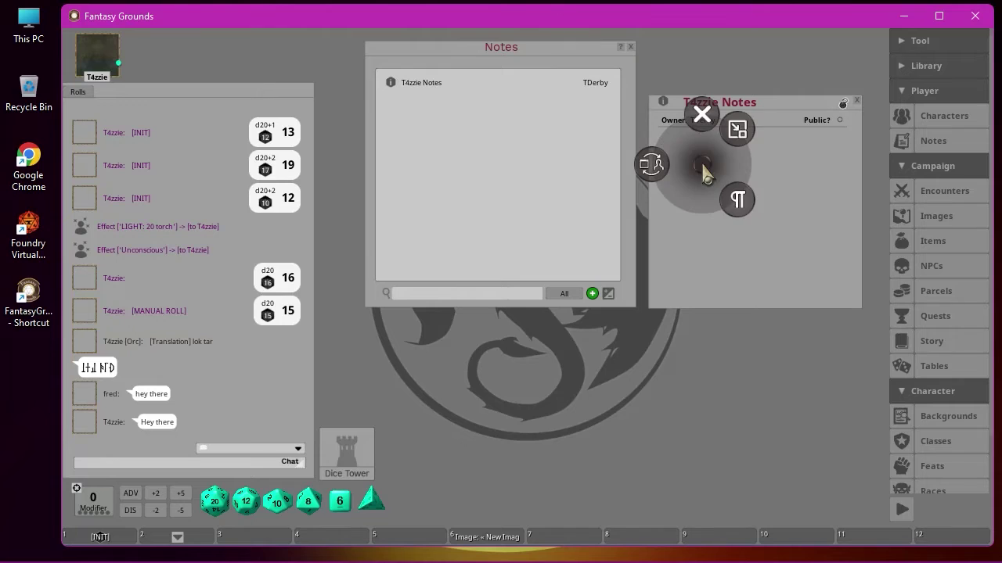
pyautogui.click(738, 202)
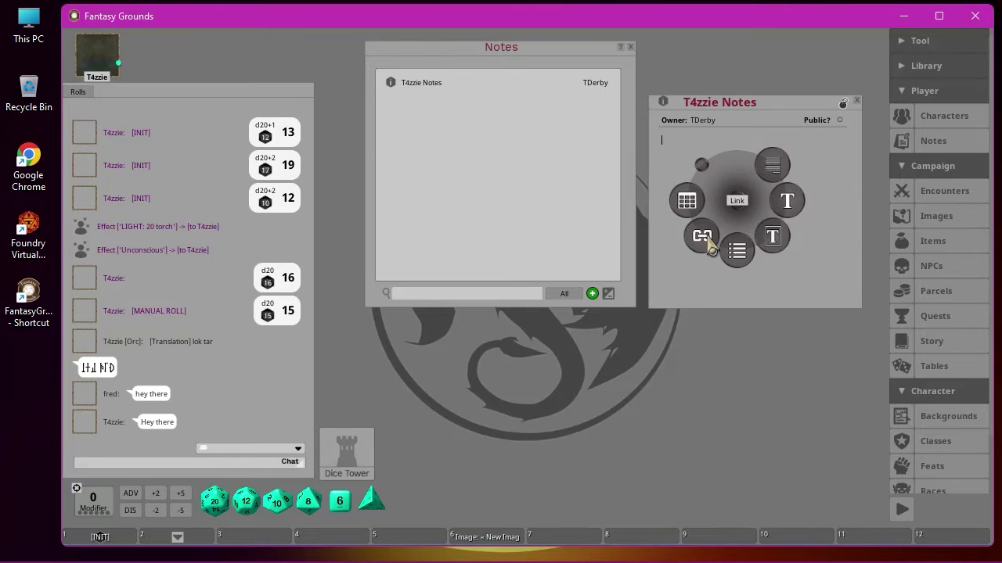
pyautogui.click(773, 168)
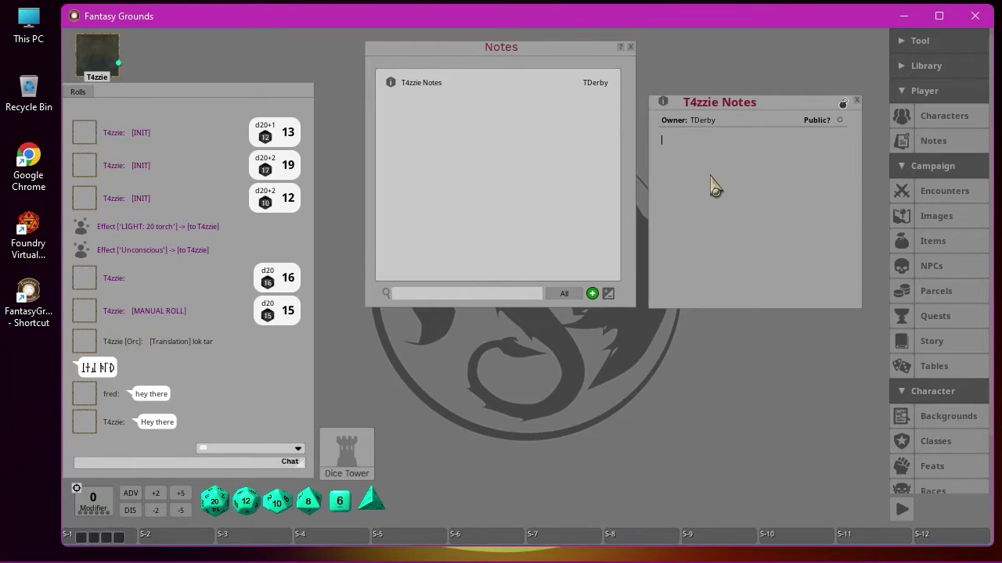
pyautogui.write('B')
pyautogui.press('BackSpace')
pyautogui.write('This is body text')
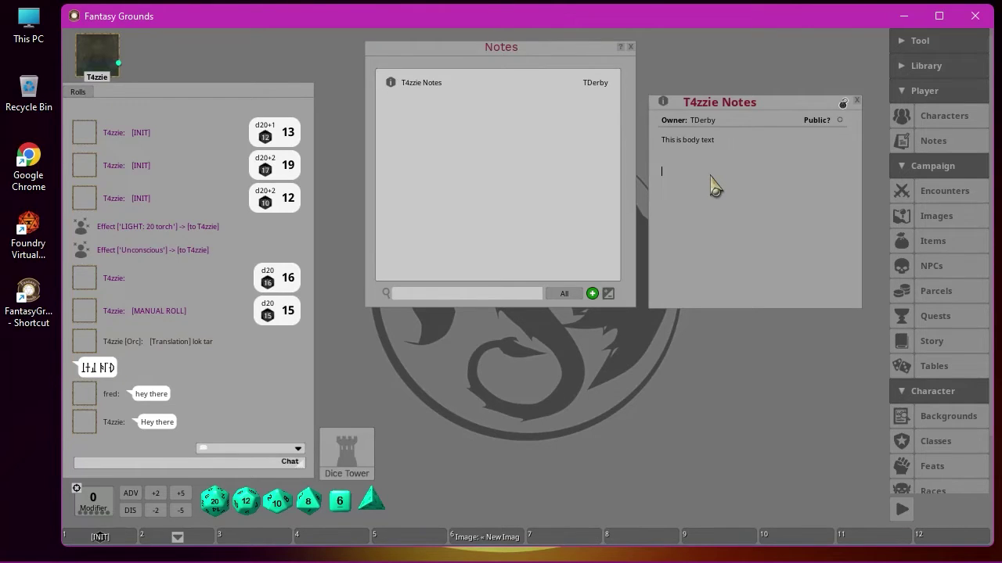
# Step: Add a heading paragraph reading "Heading" below the note's body text
pyautogui.rightClick(687, 176)
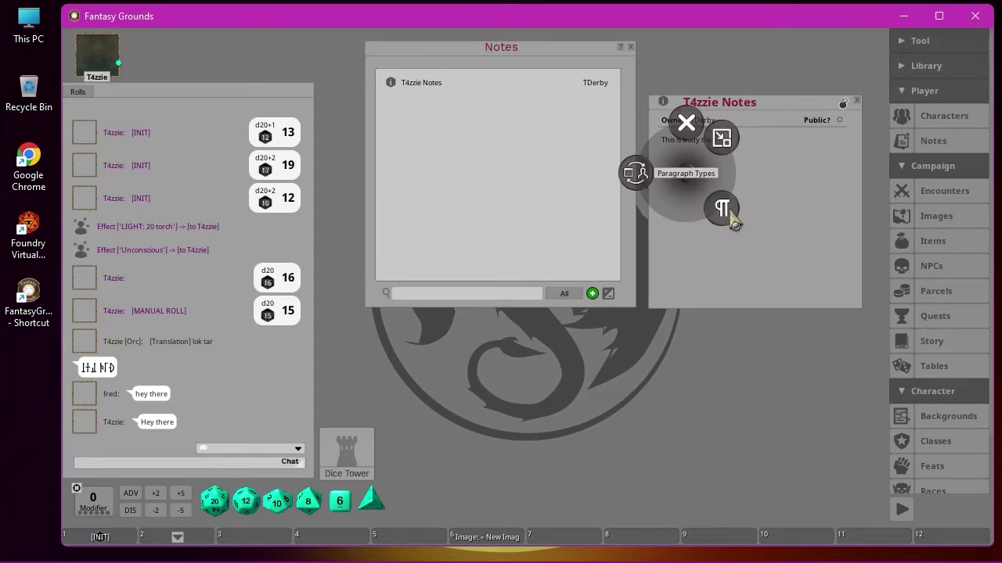
pyautogui.click(729, 213)
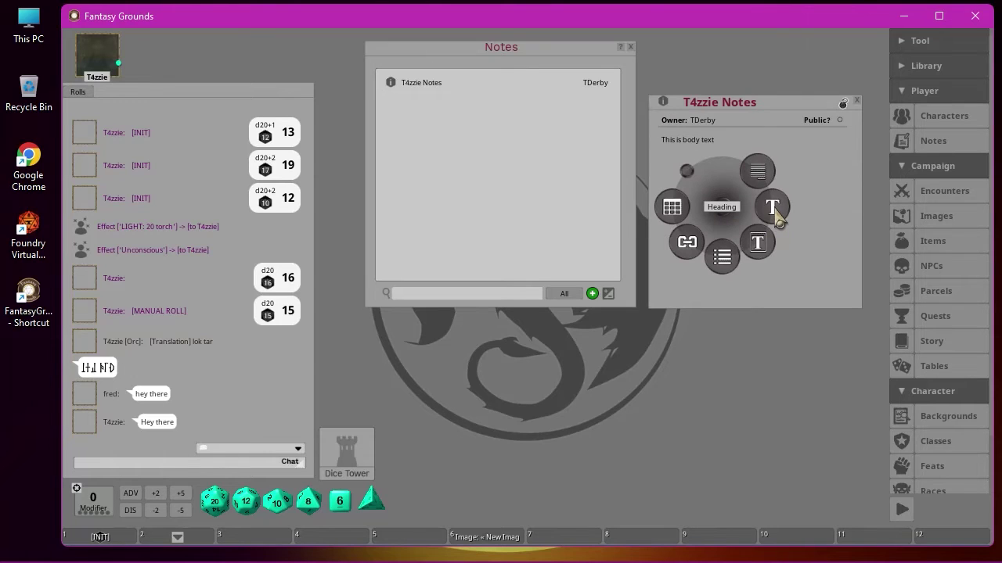
pyautogui.click(774, 211)
pyautogui.press('shift')
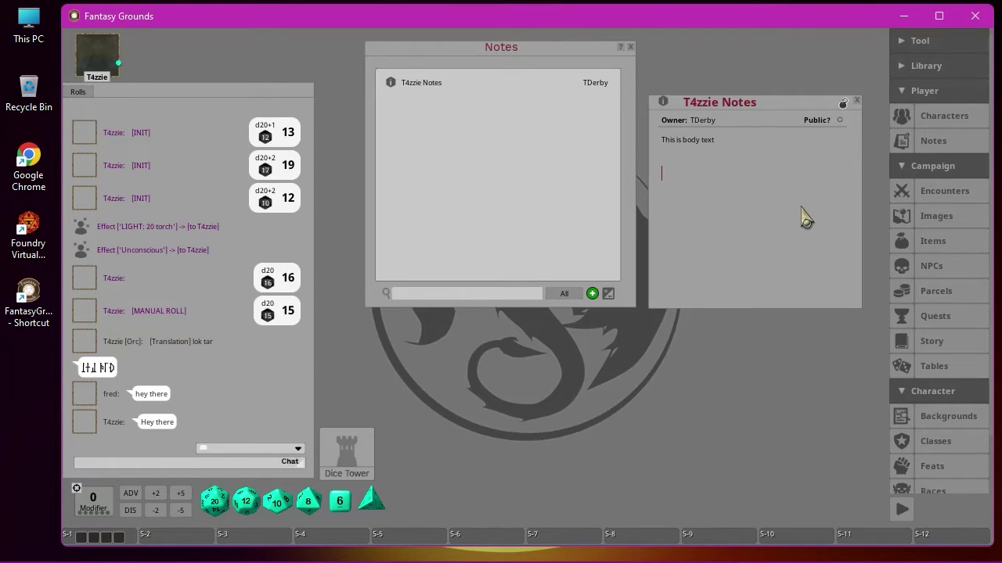
pyautogui.write('Heading')
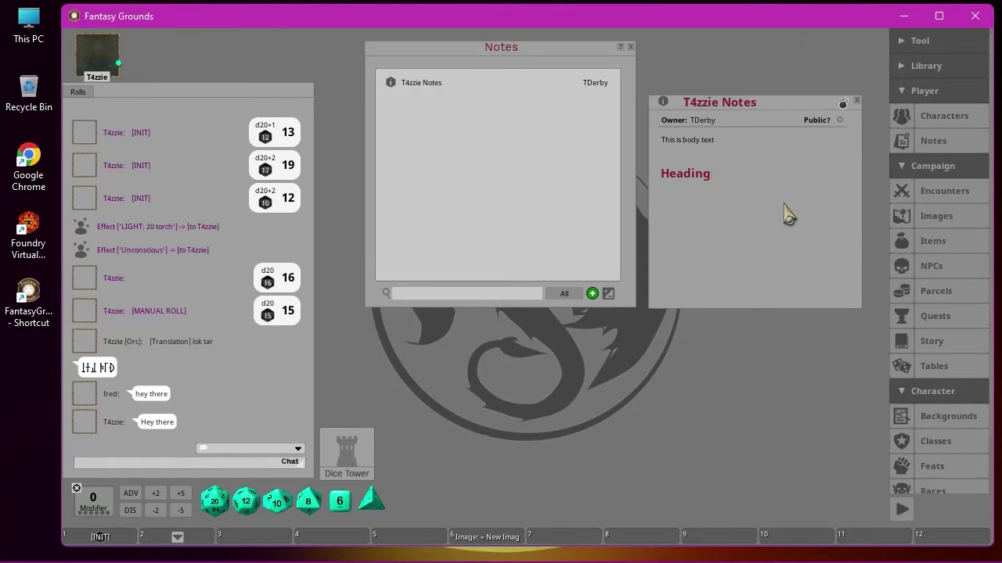
# Step: Add a chat-frame paragraph reading "This is to output to the chat window" below the note's heading and output it to chat
pyautogui.rightClick(712, 197)
pyautogui.click(750, 243)
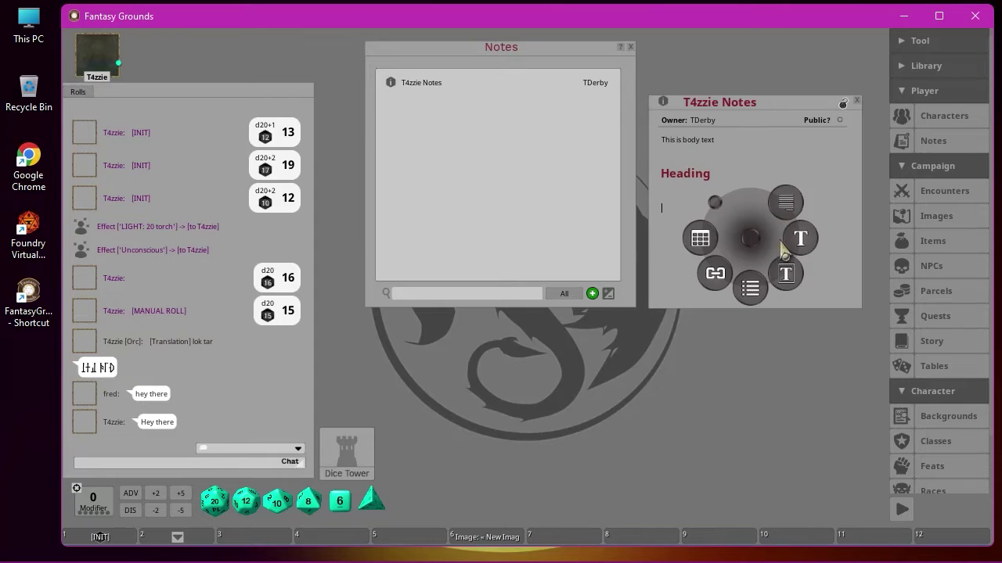
pyautogui.click(789, 277)
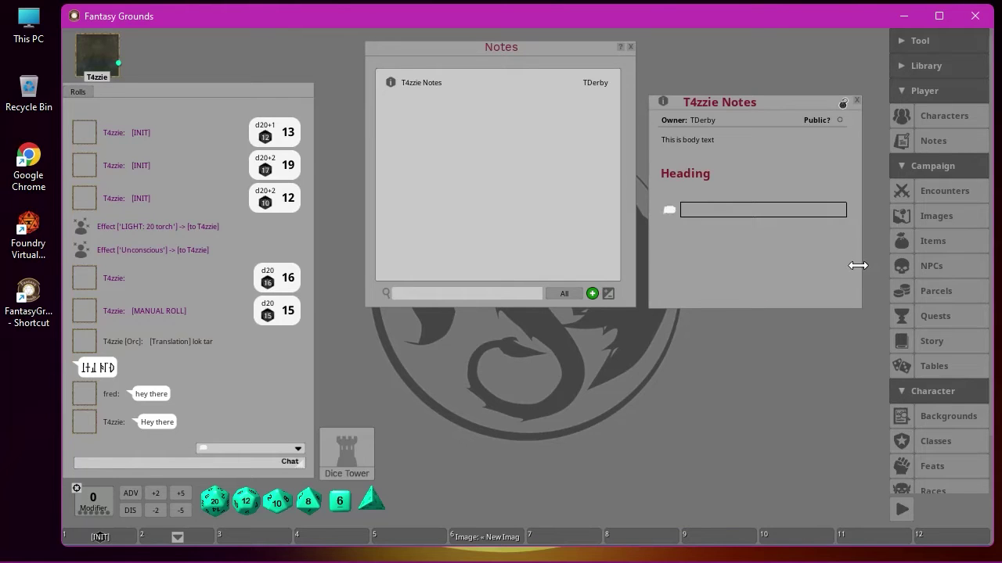
pyautogui.write('Thi')
pyautogui.click(843, 105)
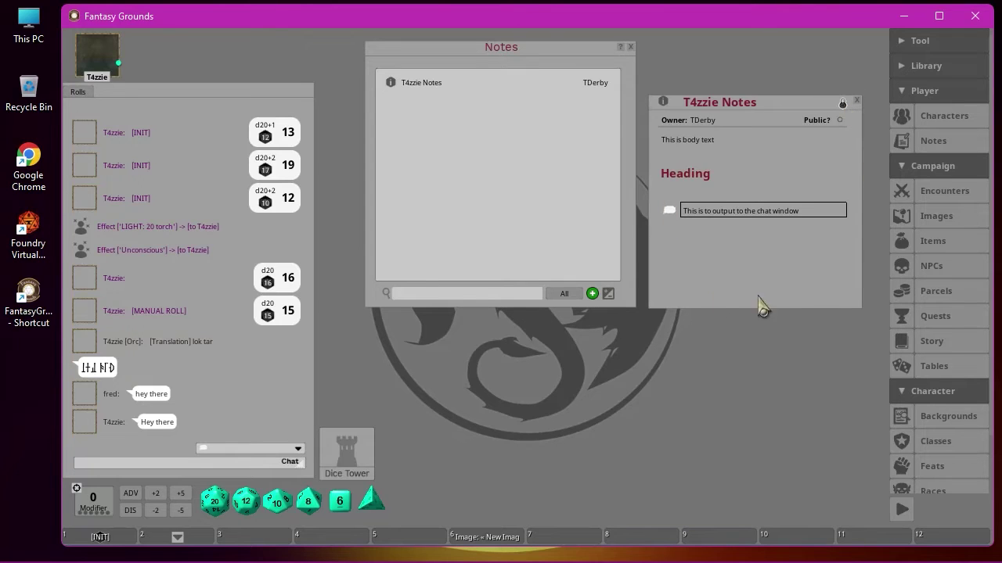
pyautogui.click(670, 211)
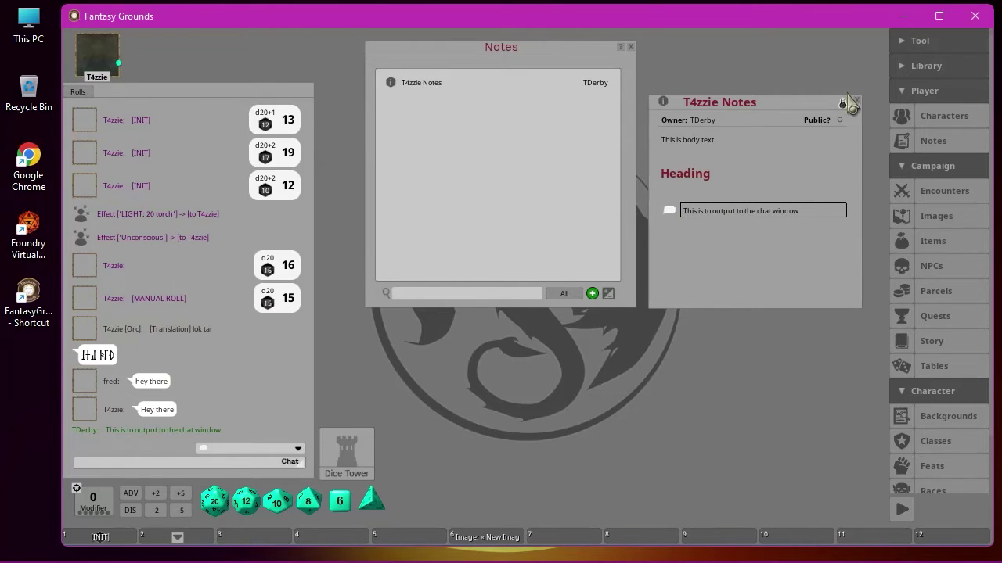
# Step: Unlock the note and add a link paragraph labelled "T4zzie Char Sheet" to the character sheet below the chat frame
pyautogui.click(842, 102)
pyautogui.rightClick(688, 229)
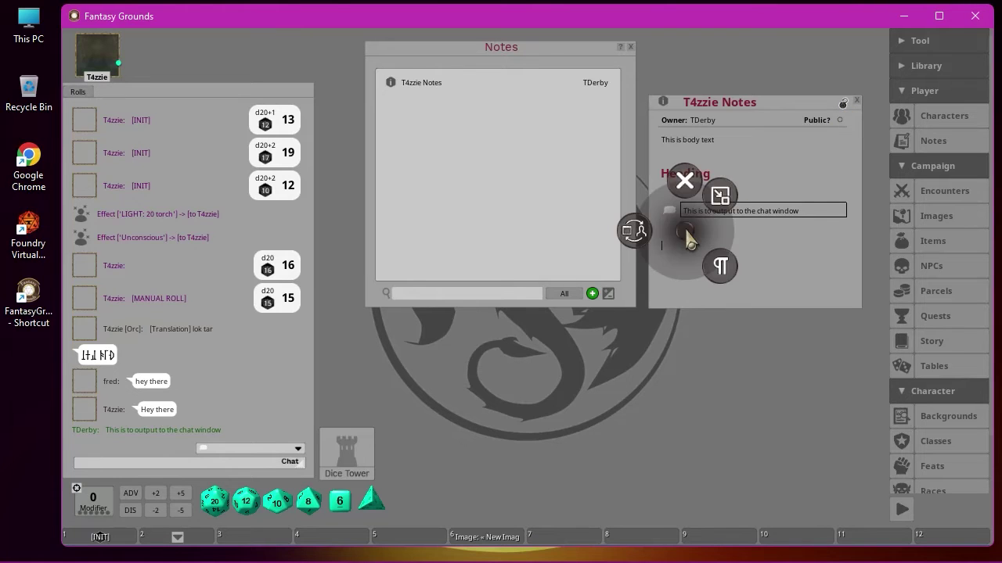
pyautogui.click(721, 265)
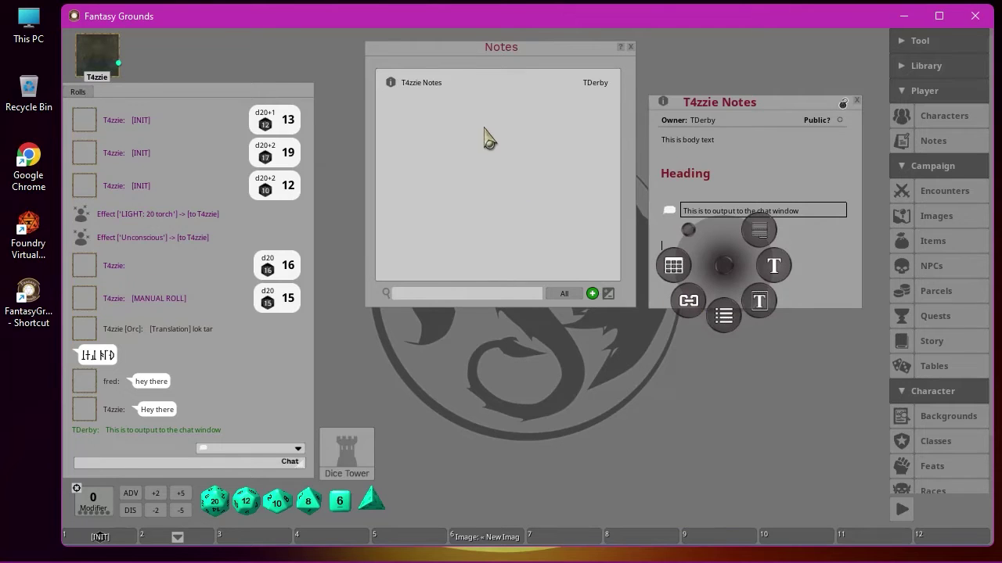
pyautogui.click(689, 305)
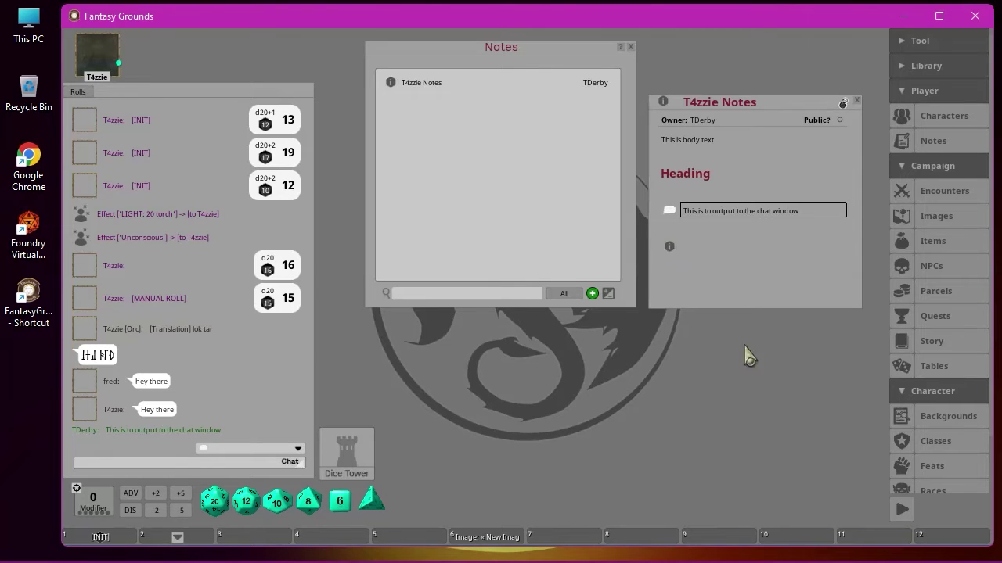
pyautogui.write('T4zzie Char Sheet')
# Step: Lock the note and test its "T4zzie Char Sheet" link, closing the opened character sheet
pyautogui.click(843, 103)
pyautogui.click(670, 255)
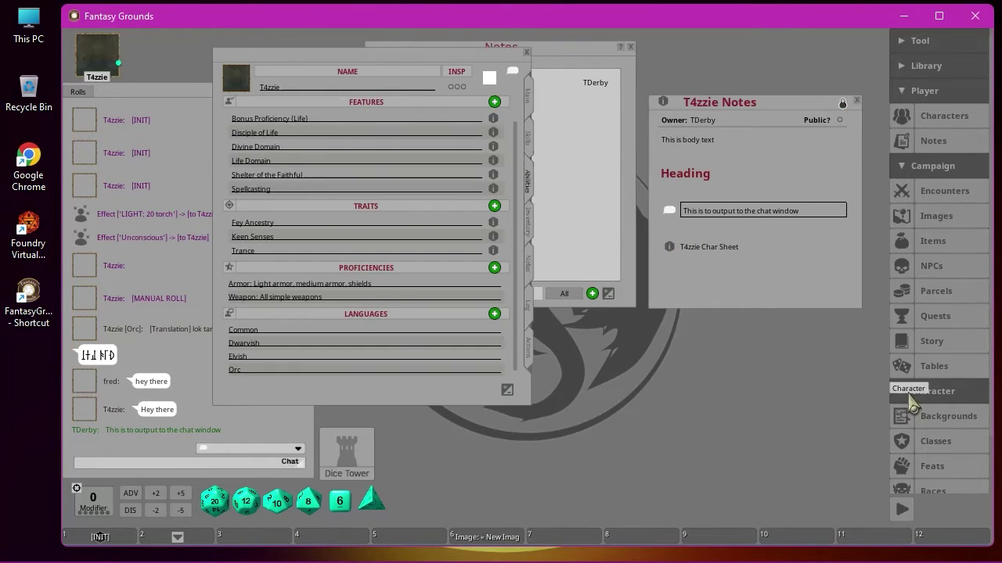
pyautogui.click(529, 53)
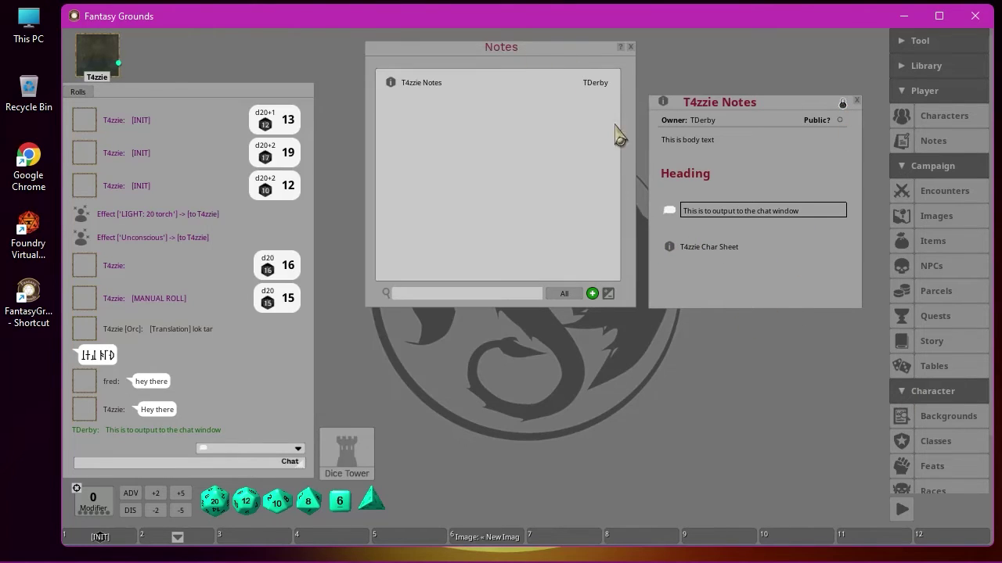
# Step: Check the note's sharing commands and toggle its public sharing on and back off
pyautogui.rightClick(738, 279)
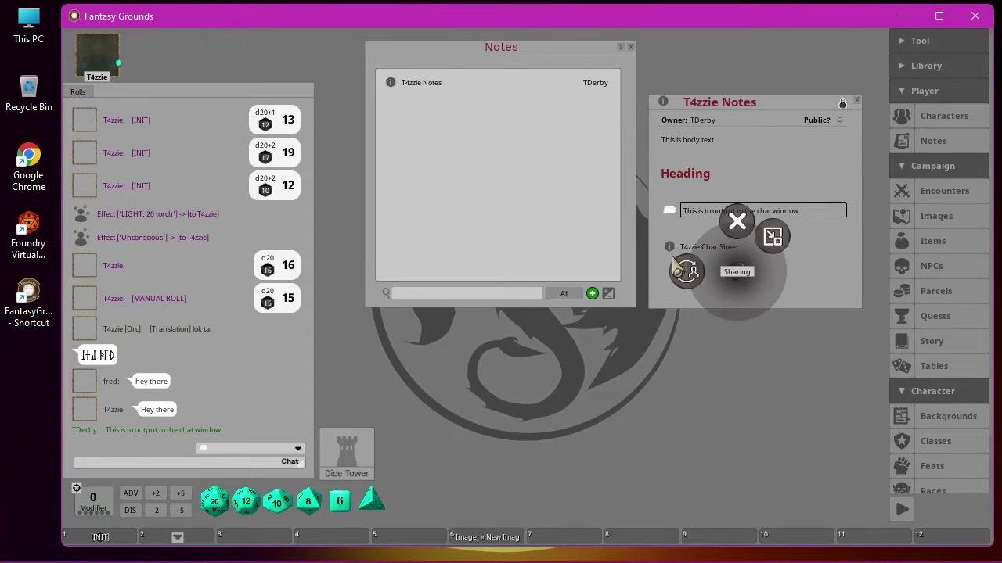
pyautogui.click(859, 282)
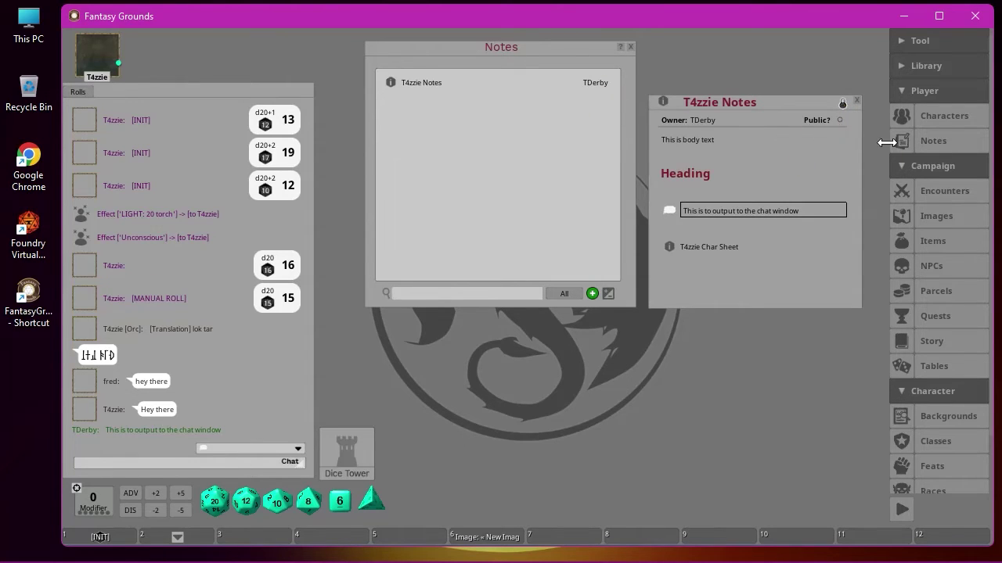
pyautogui.click(840, 120)
pyautogui.click(839, 120)
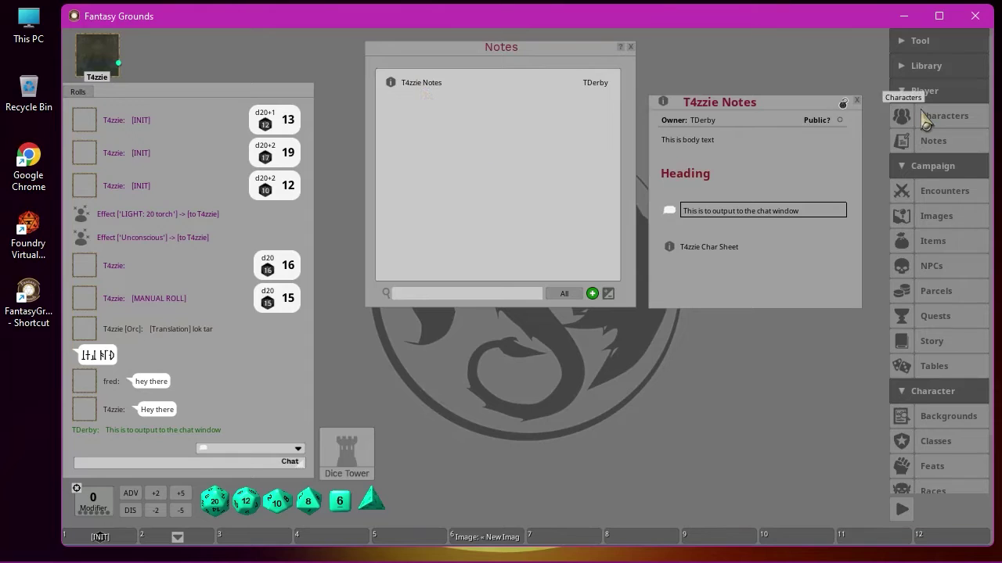
# Step: Close the note and the notes list, and collapse the Player category
pyautogui.click(857, 101)
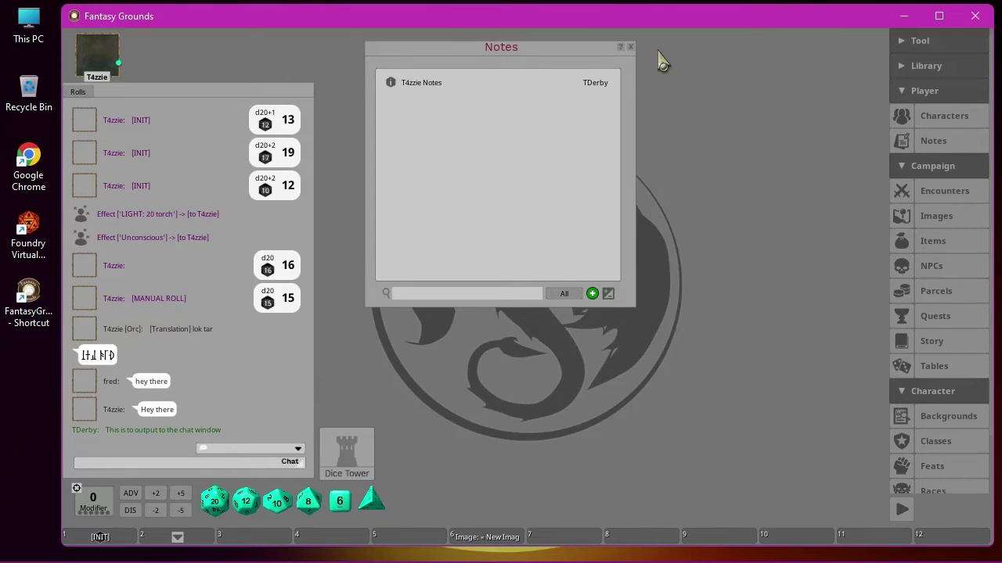
pyautogui.click(630, 47)
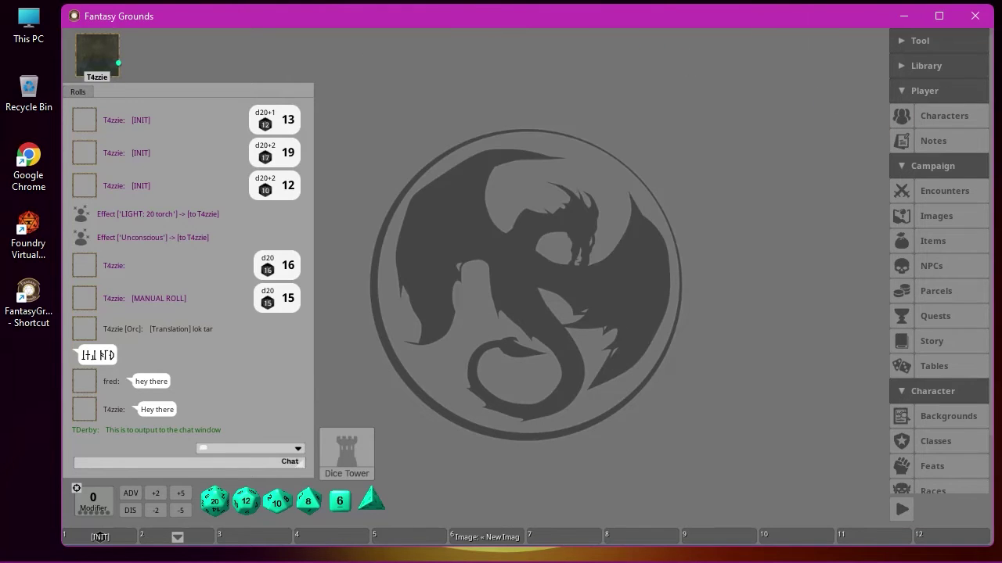
pyautogui.click(907, 92)
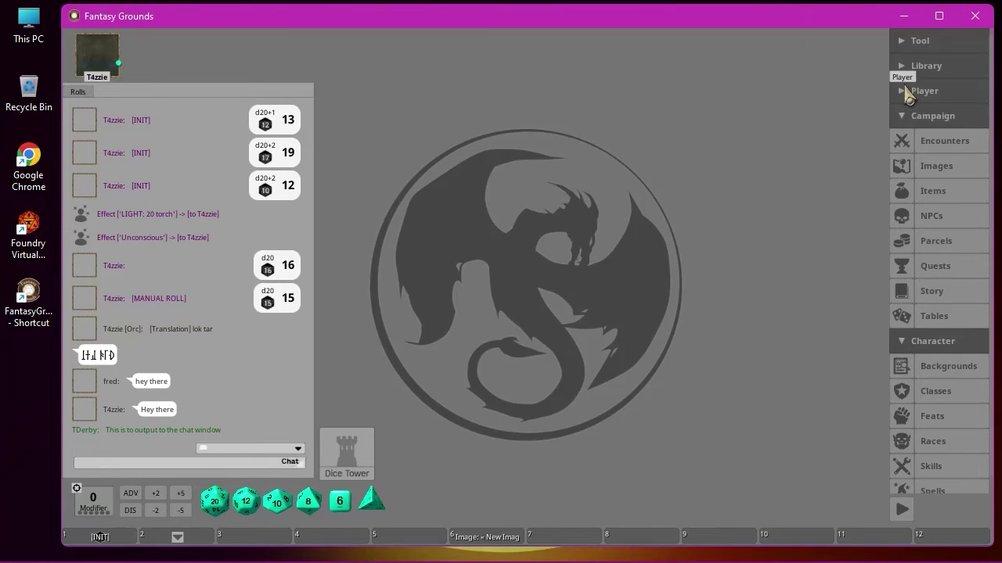
# Step: View the campaign's Encounters and Images lists, closing each one after checking it
pyautogui.click(944, 145)
pyautogui.moveTo(516, 169); pyautogui.dragTo(531, 86)
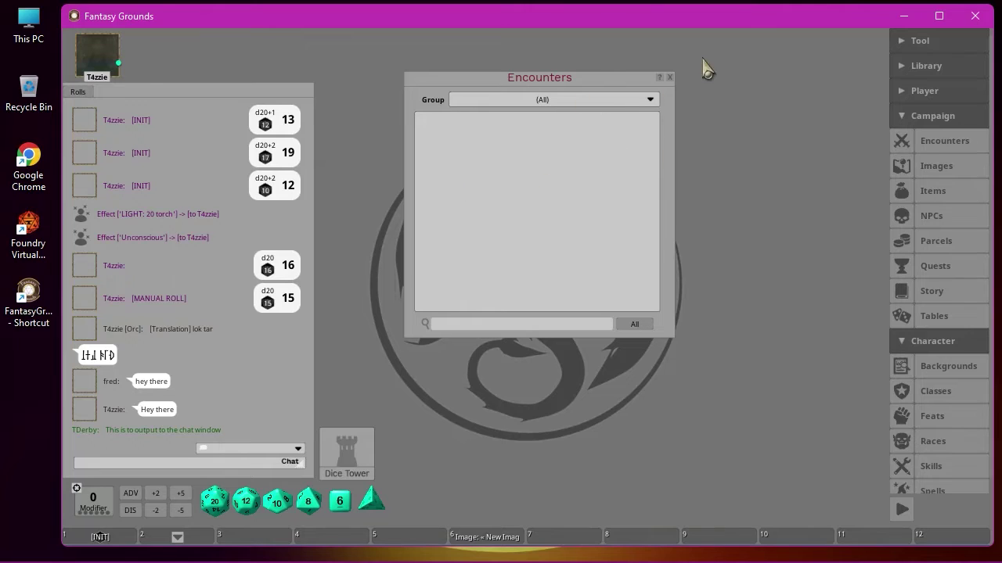
pyautogui.click(670, 78)
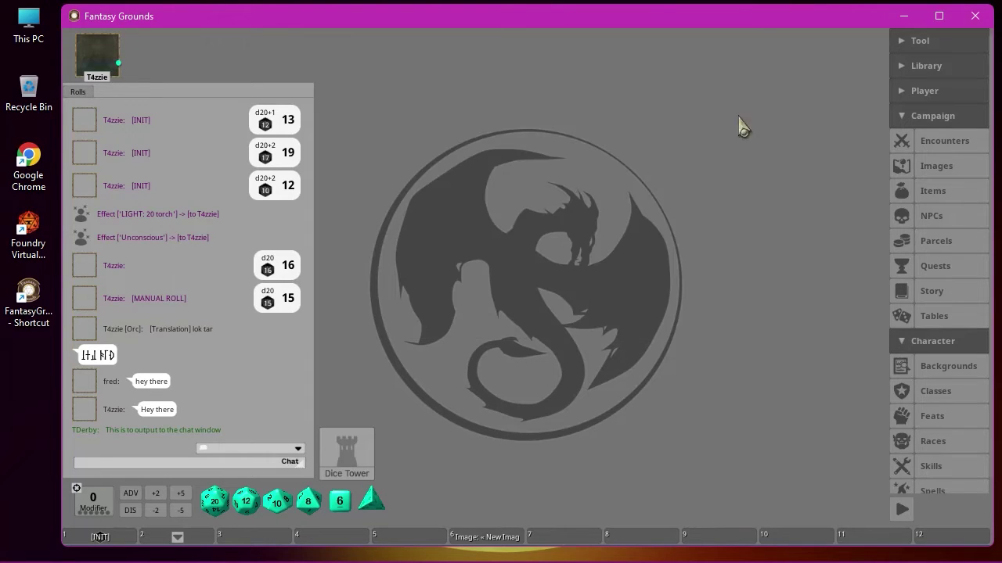
pyautogui.click(936, 168)
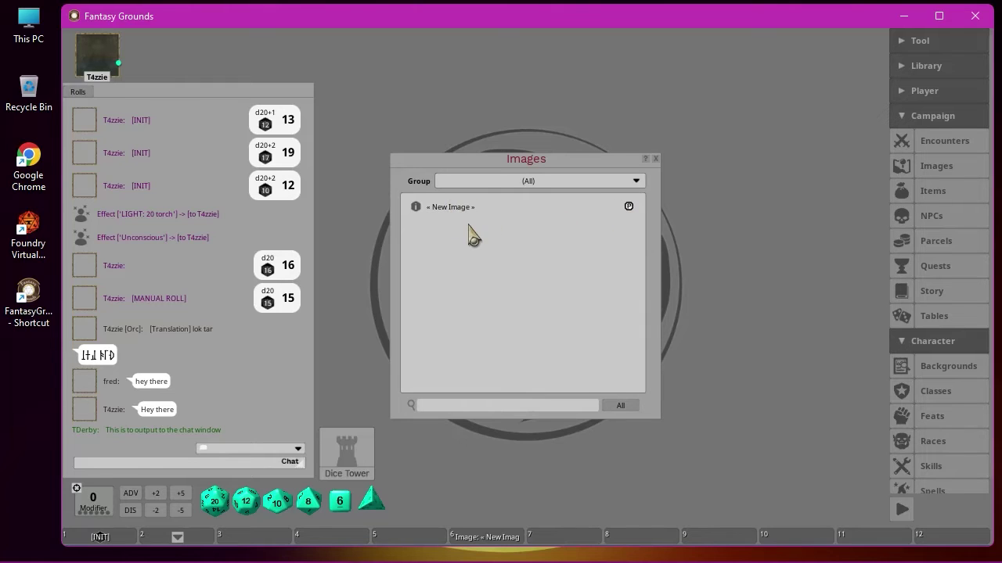
pyautogui.click(637, 182)
pyautogui.click(655, 159)
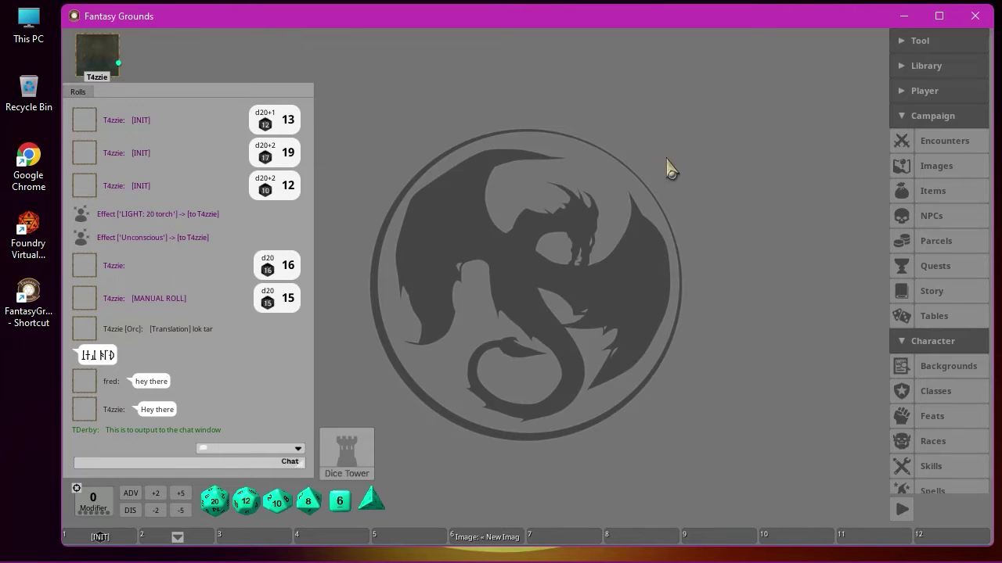
# Step: Open the campaign's Items list, enlarge its window and move it clear of the chat area
pyautogui.click(933, 200)
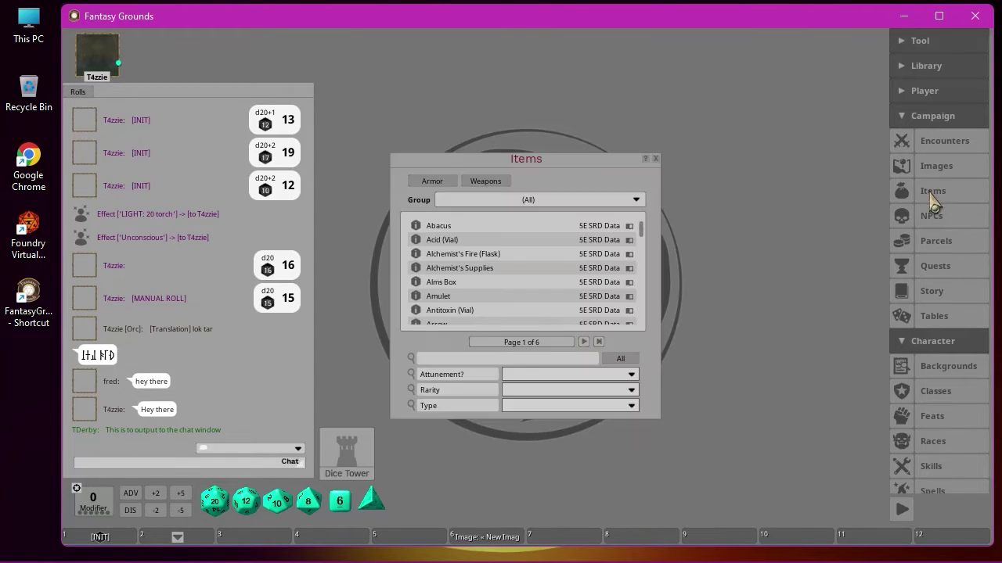
pyautogui.moveTo(540, 166); pyautogui.dragTo(544, 50)
pyautogui.moveTo(670, 326); pyautogui.dragTo(830, 474)
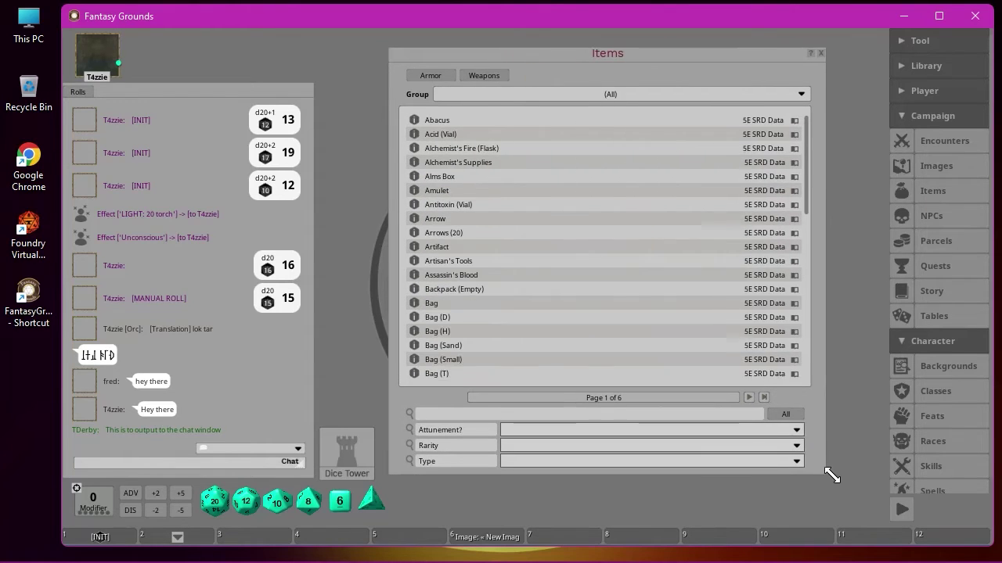
pyautogui.moveTo(649, 59); pyautogui.dragTo(764, 56)
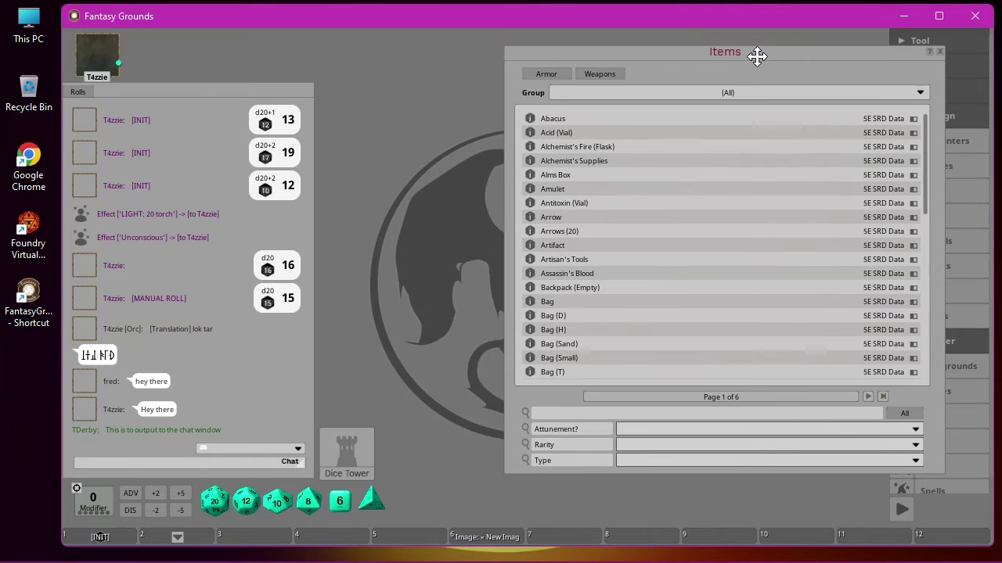
# Step: Search the items for "war" and add the Warhammer to the weapons on T4zzie's actions page
pyautogui.click(97, 63)
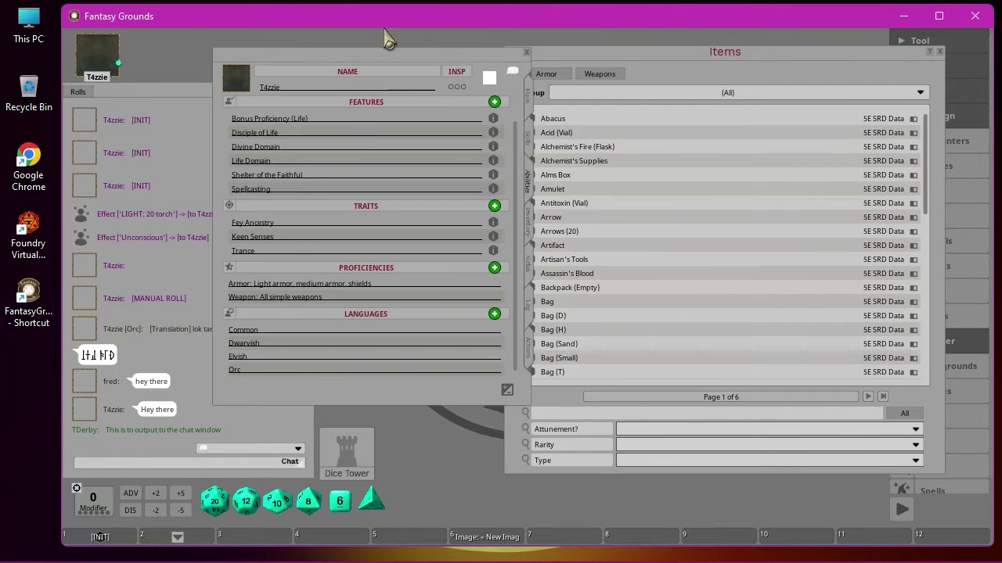
pyautogui.click(529, 356)
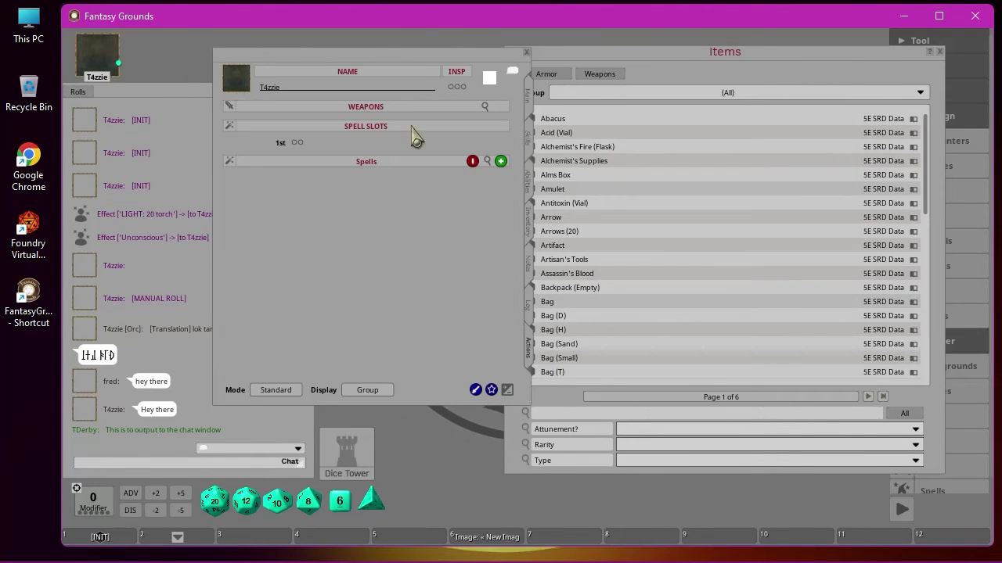
pyautogui.moveTo(388, 49); pyautogui.dragTo(337, 27)
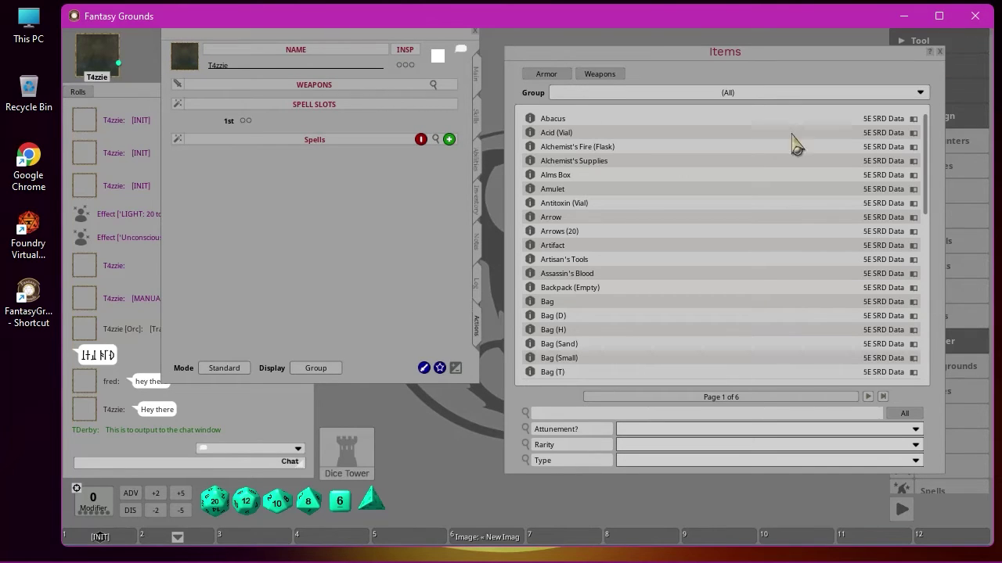
pyautogui.click(575, 412)
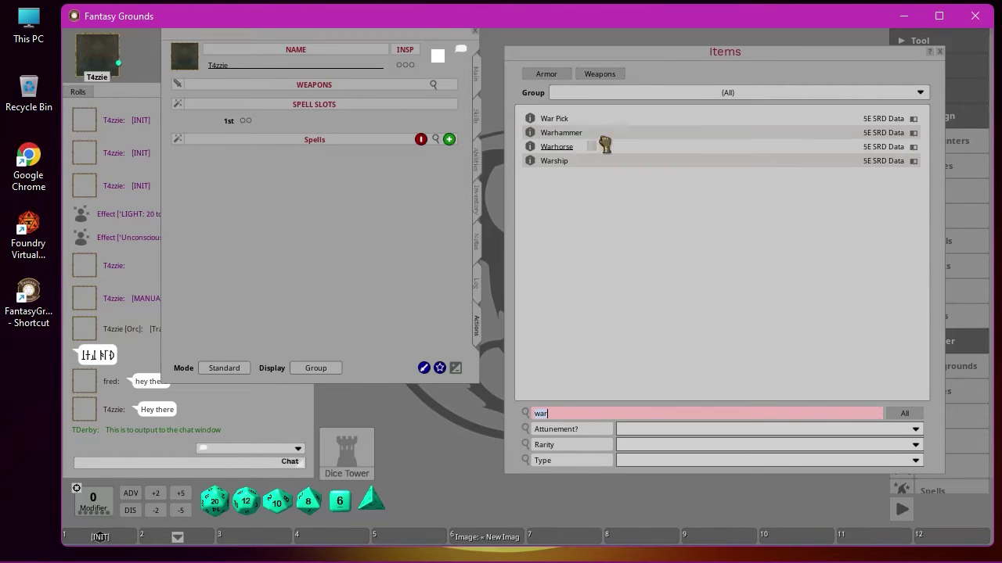
pyautogui.moveTo(277, 235); pyautogui.dragTo(277, 235)
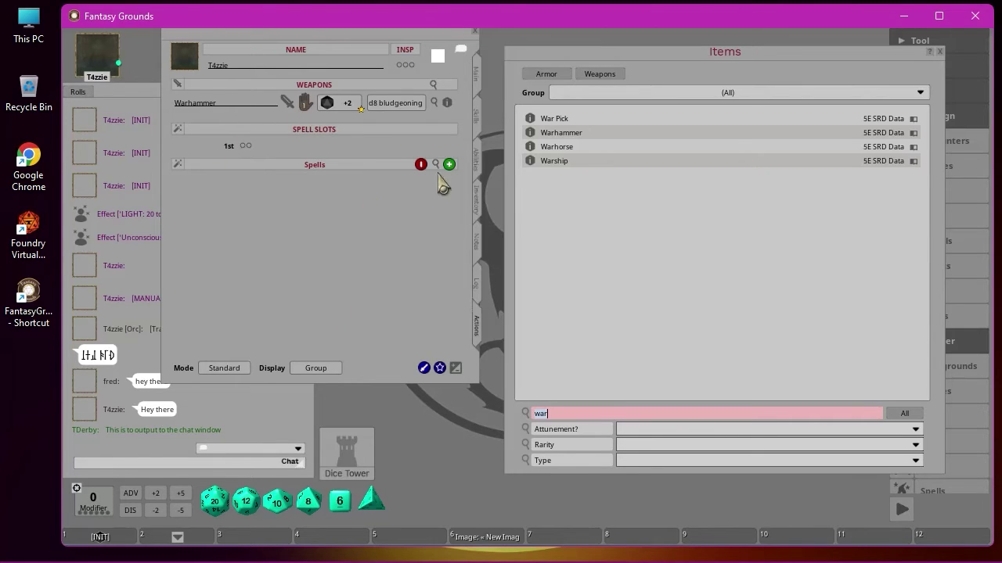
# Step: Cycle the Warhammer's attack type through ranged back to melee, and its grip to two hands and back to one
pyautogui.click(289, 105)
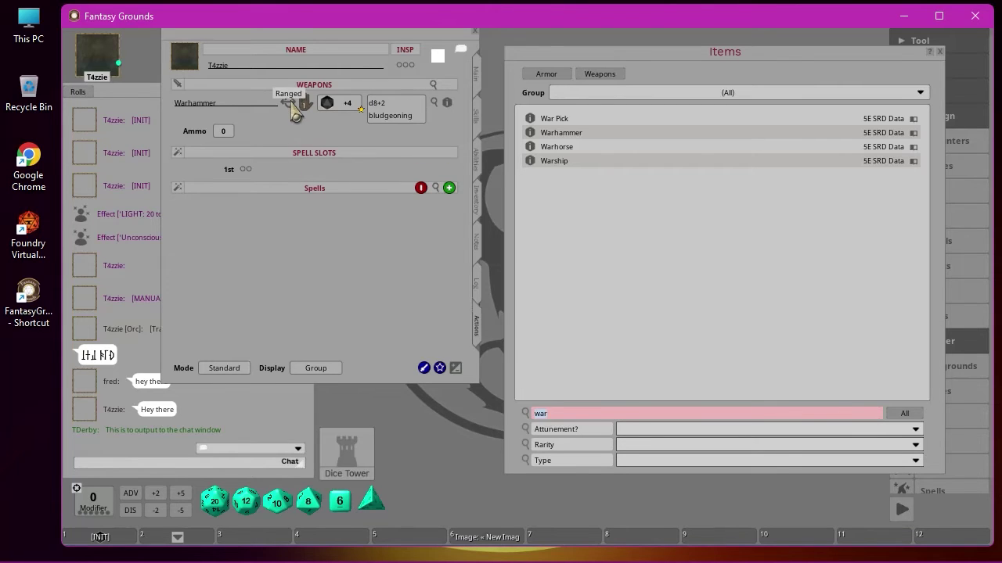
pyautogui.click(289, 108)
pyautogui.click(289, 108)
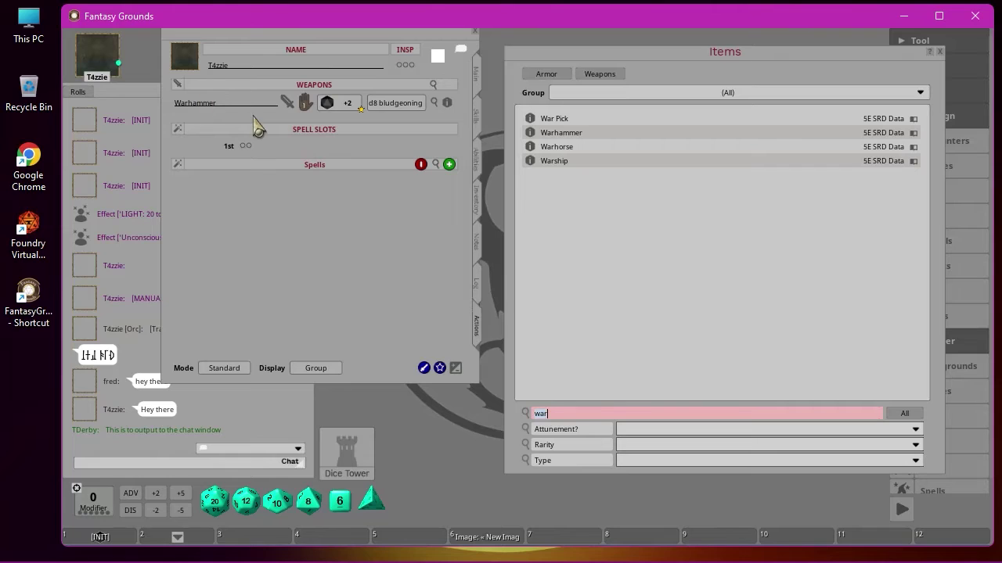
pyautogui.click(306, 104)
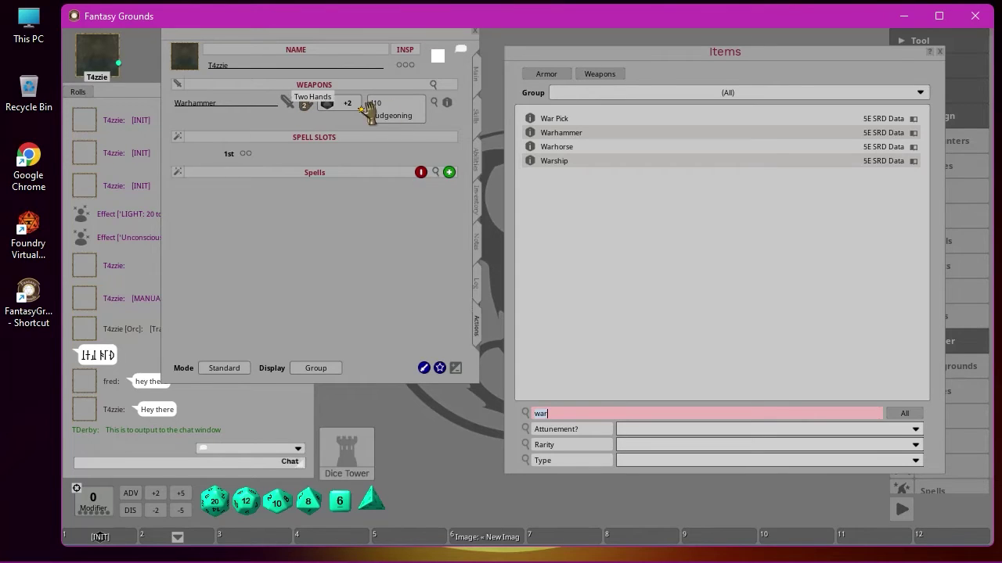
pyautogui.click(306, 108)
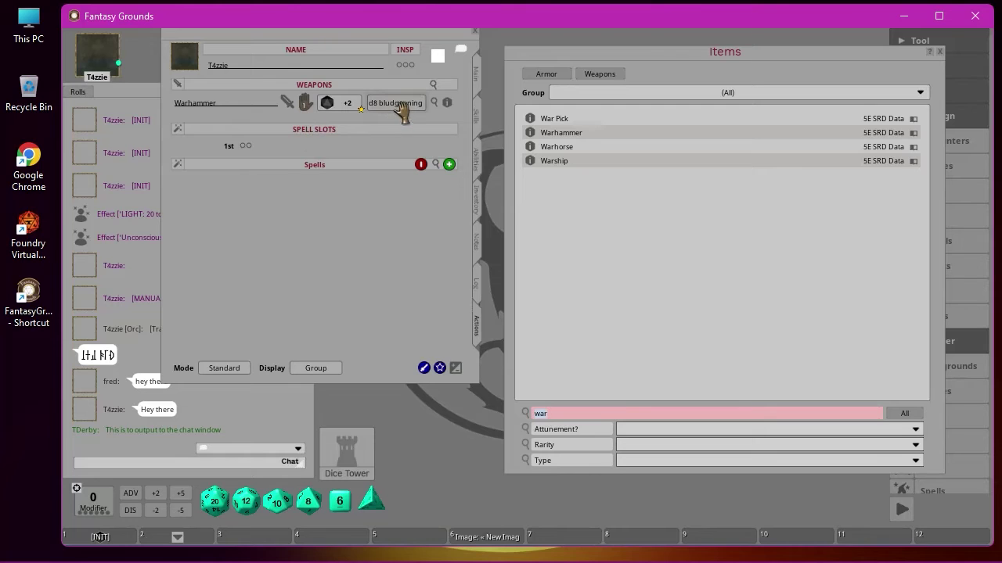
# Step: Try to roll the Warhammer's d8 bludgeoning damage and dismiss the manual dice entry
pyautogui.moveTo(367, 38); pyautogui.dragTo(540, 64)
pyautogui.doubleClick(563, 131)
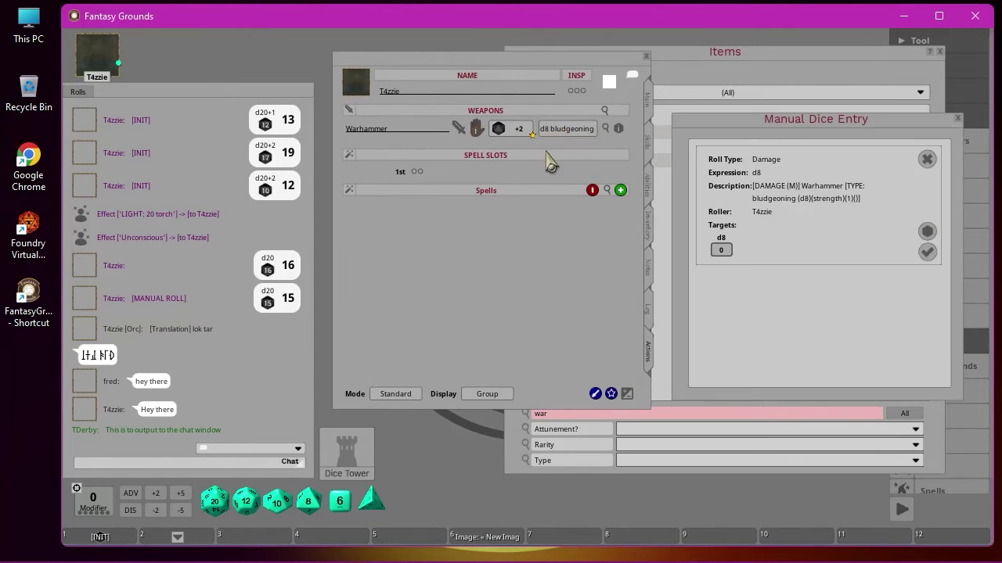
pyautogui.doubleClick(556, 134)
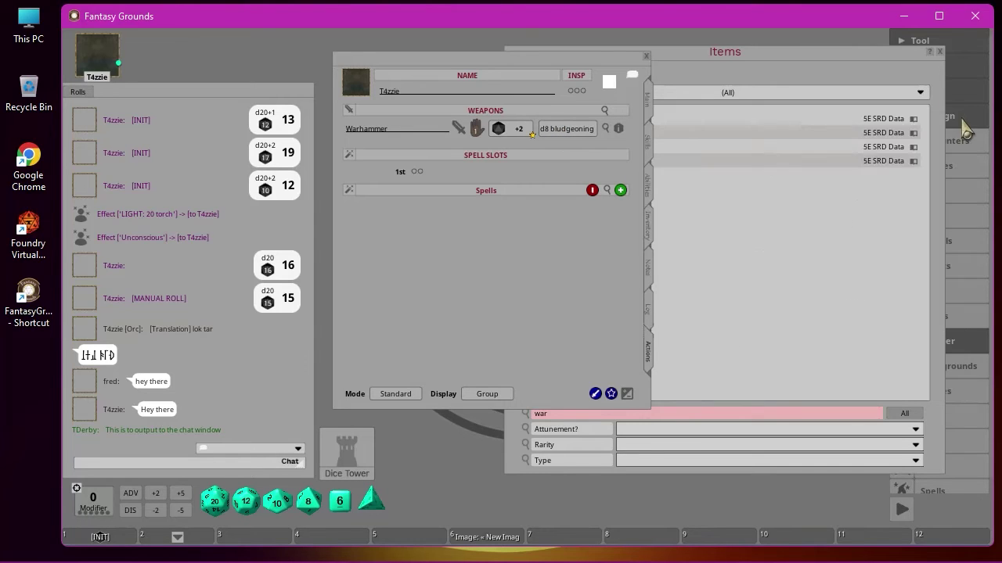
pyautogui.click(958, 119)
# Step: Set the per-user option "Dice: Manual entry" to Off
pyautogui.click(904, 45)
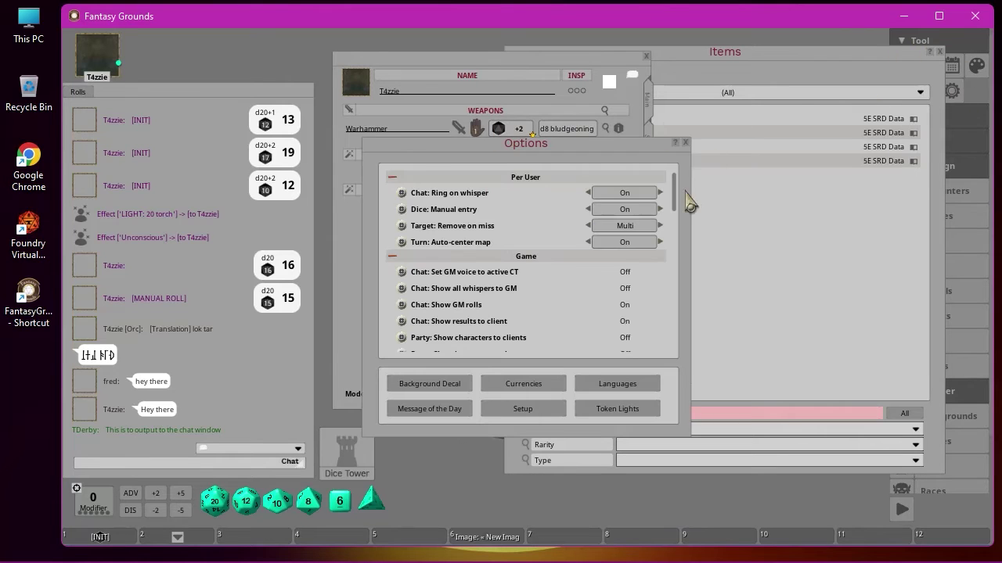
pyautogui.click(592, 210)
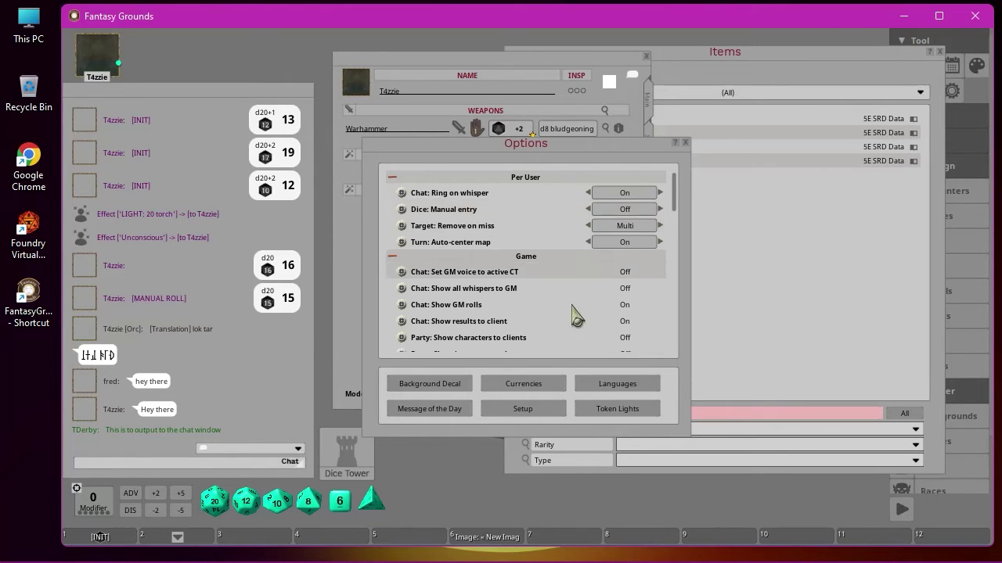
# Step: Close the options and roll the Warhammer's d8 bludgeoning damage from T4zzie's actions page
pyautogui.click(684, 144)
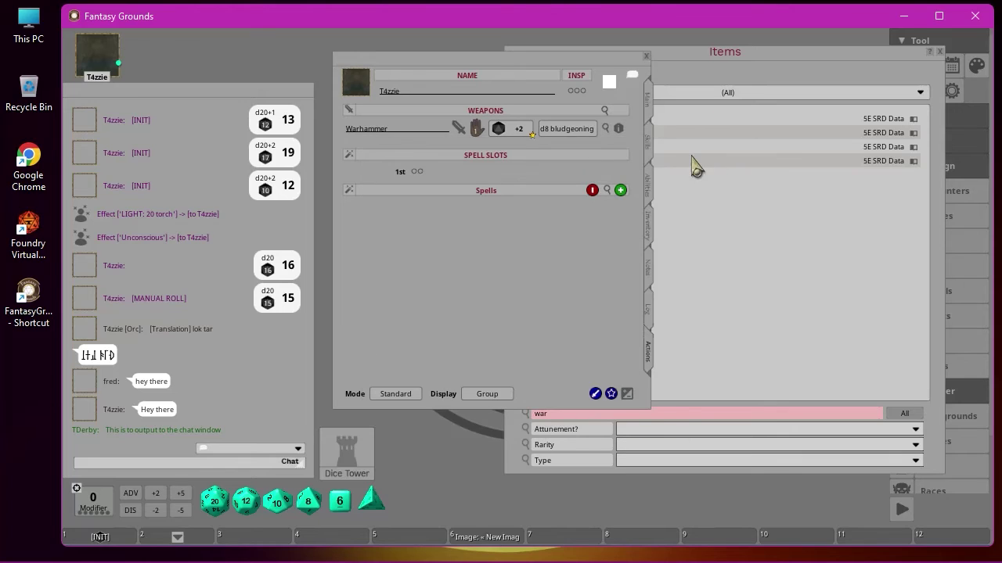
pyautogui.doubleClick(576, 129)
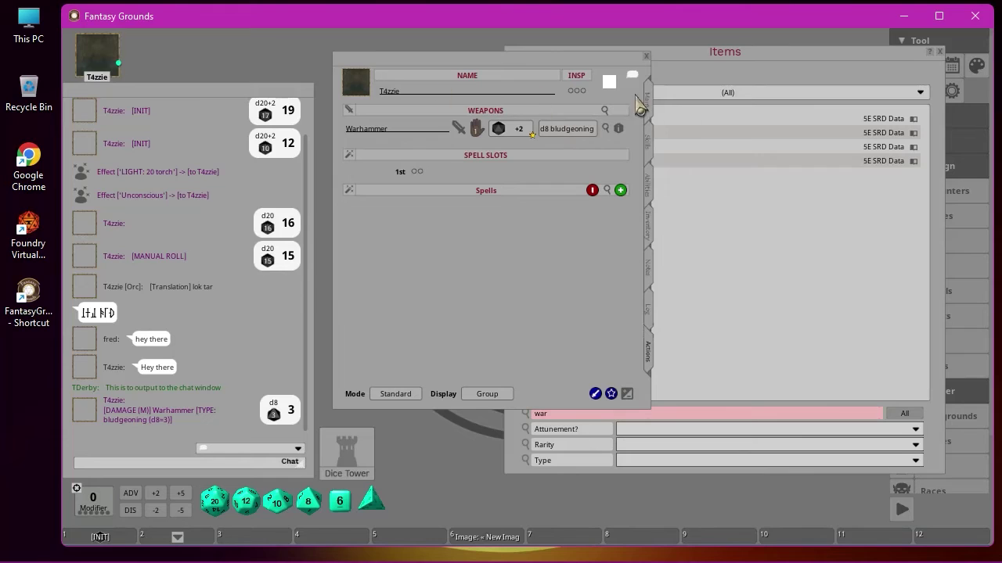
# Step: Set T4zzie's Strength to 18 on the main page and roll the Warhammer's d8+4 bludgeoning damage
pyautogui.click(649, 106)
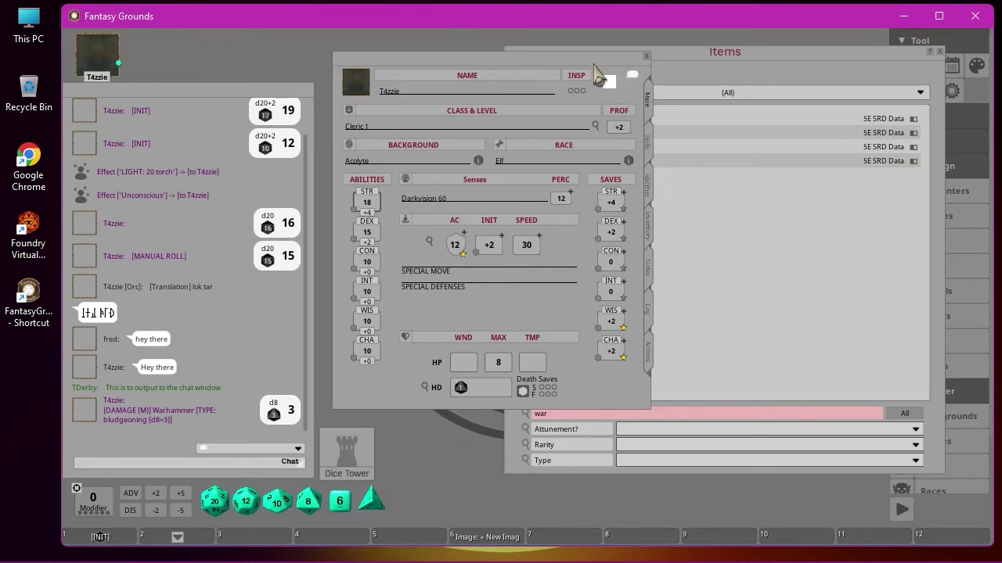
pyautogui.click(648, 356)
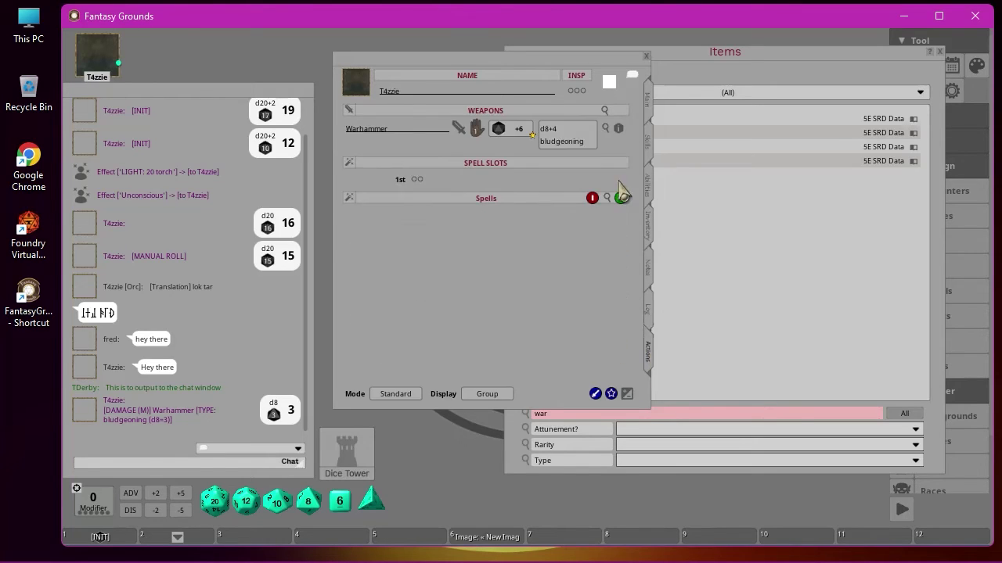
pyautogui.doubleClick(560, 141)
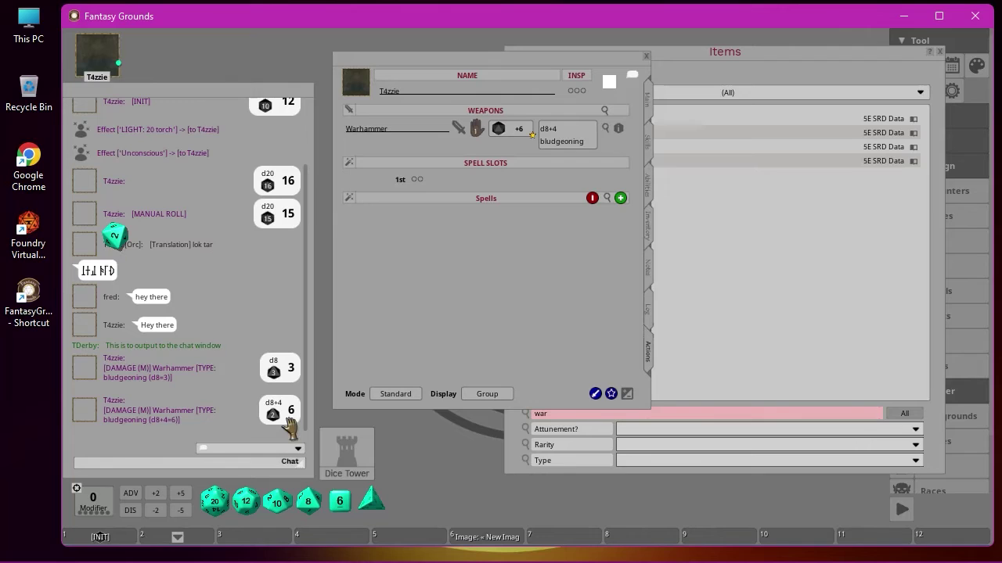
# Step: Roll the Warhammer's damage as an off-hand weapon, switch it back to one-handed use and close the character sheet
pyautogui.click(476, 129)
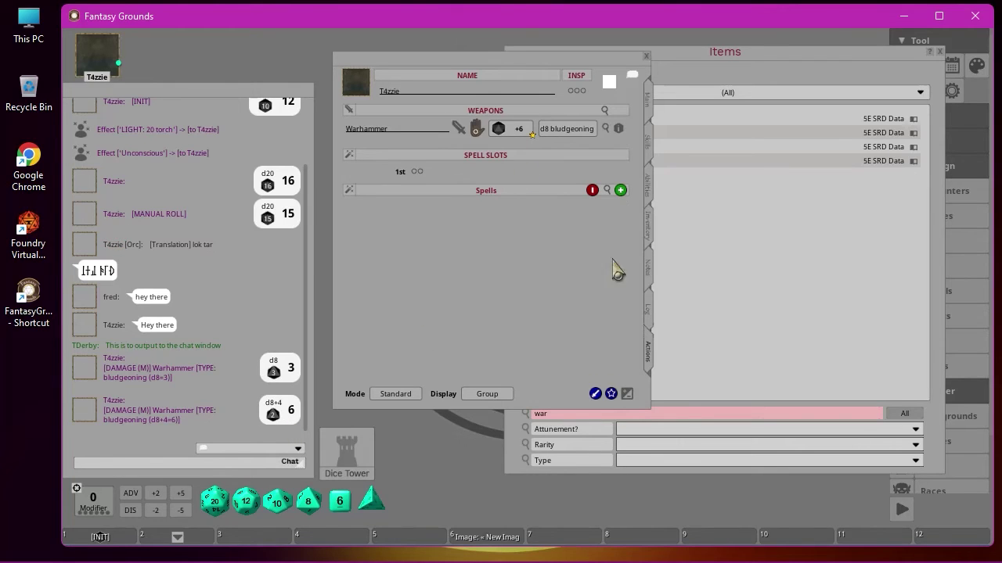
pyautogui.doubleClick(565, 131)
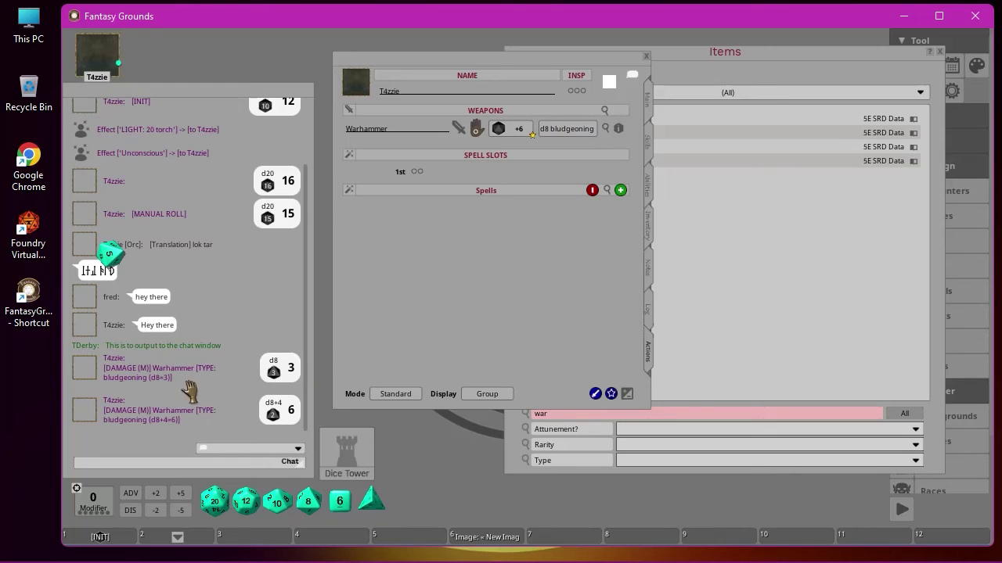
pyautogui.click(476, 128)
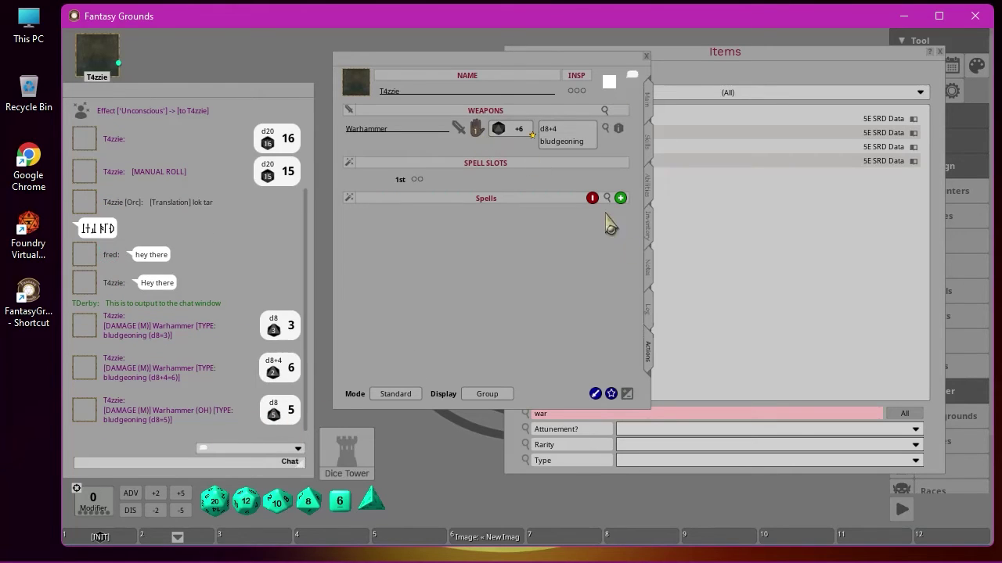
pyautogui.click(646, 57)
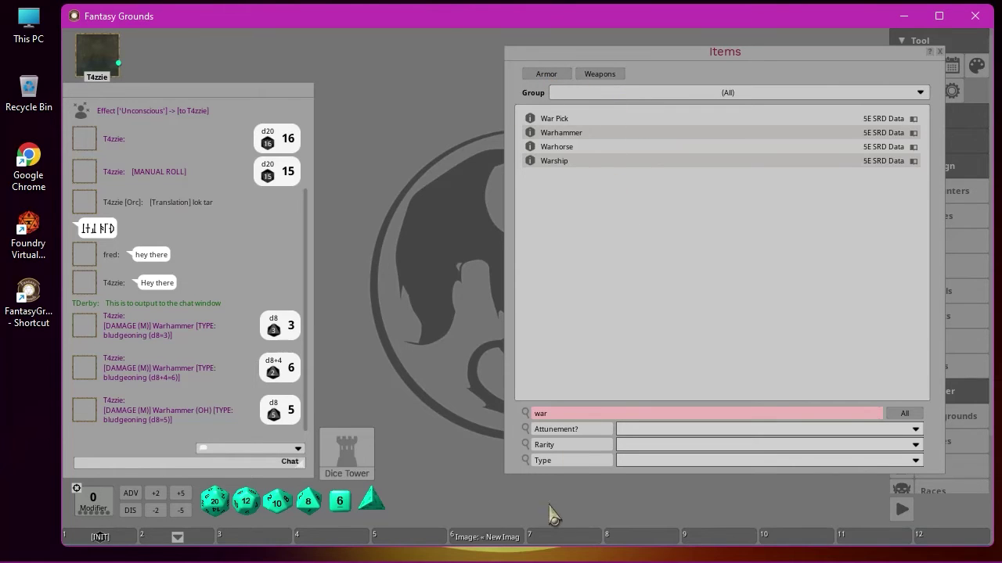
# Step: Search the items for "stud" and look through the armor table from light armor to shields
pyautogui.press('BackSpace')
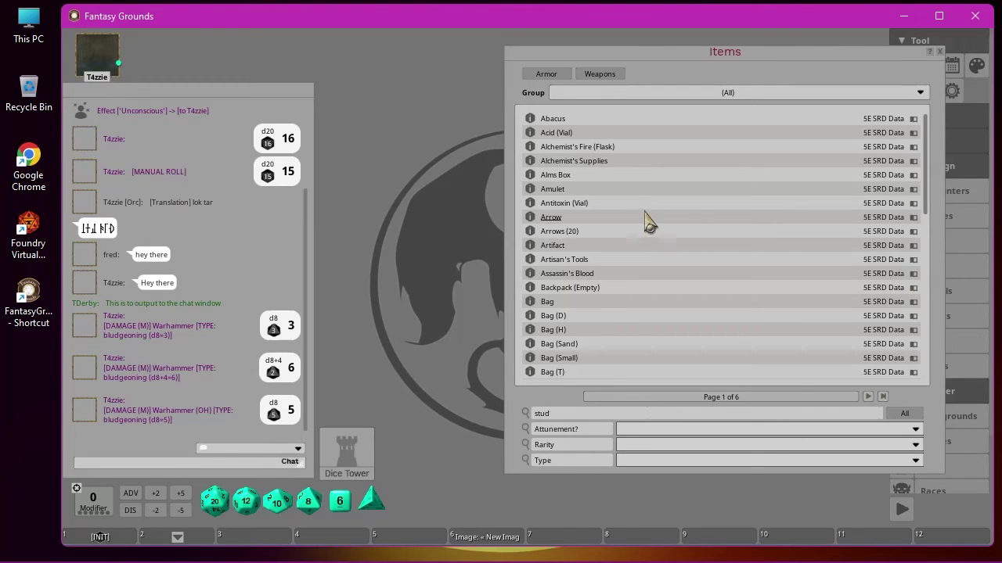
pyautogui.press('Return')
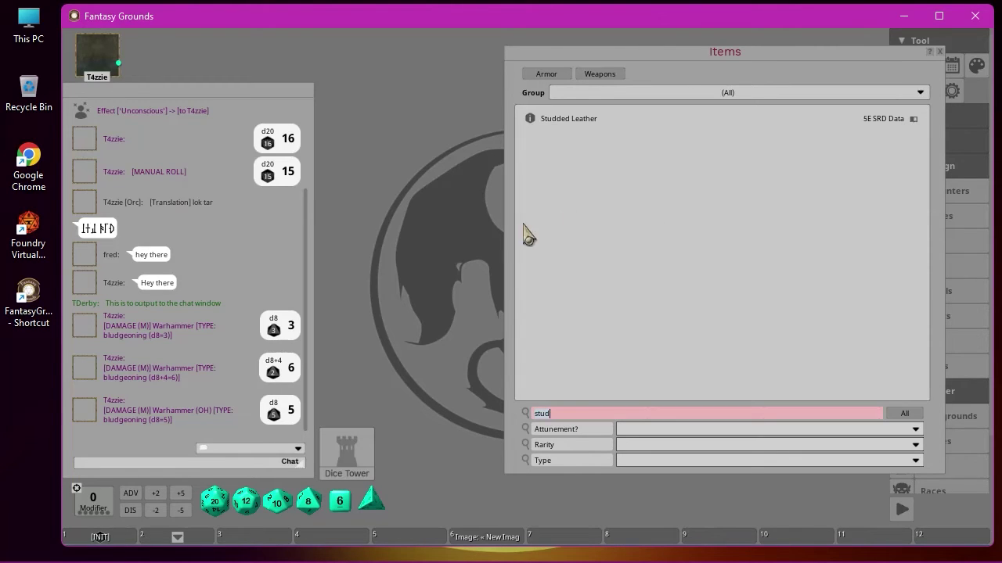
pyautogui.click(546, 74)
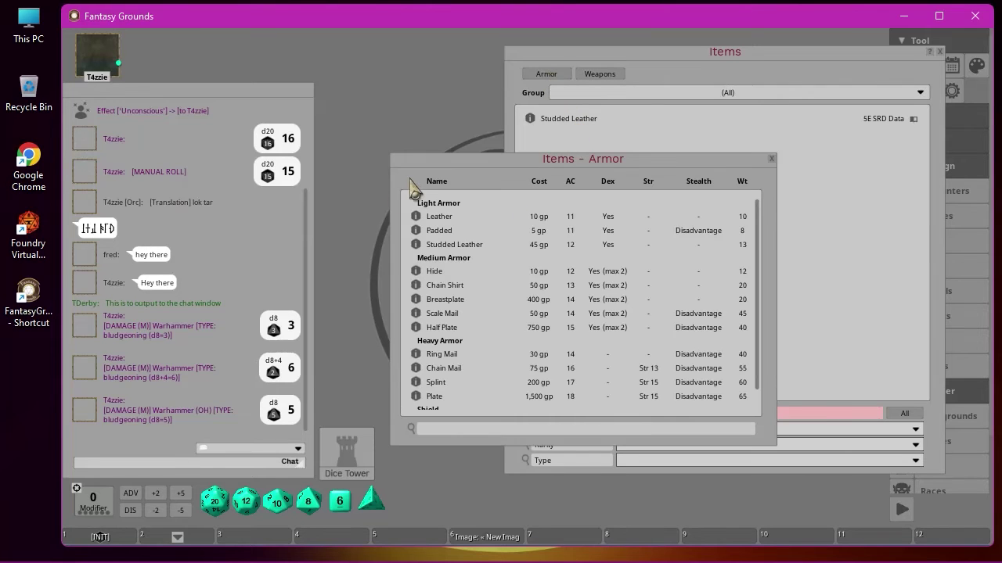
pyautogui.scroll(-1, 451, 266)
pyautogui.scroll(1, 440, 344)
pyautogui.scroll(-1, 443, 313)
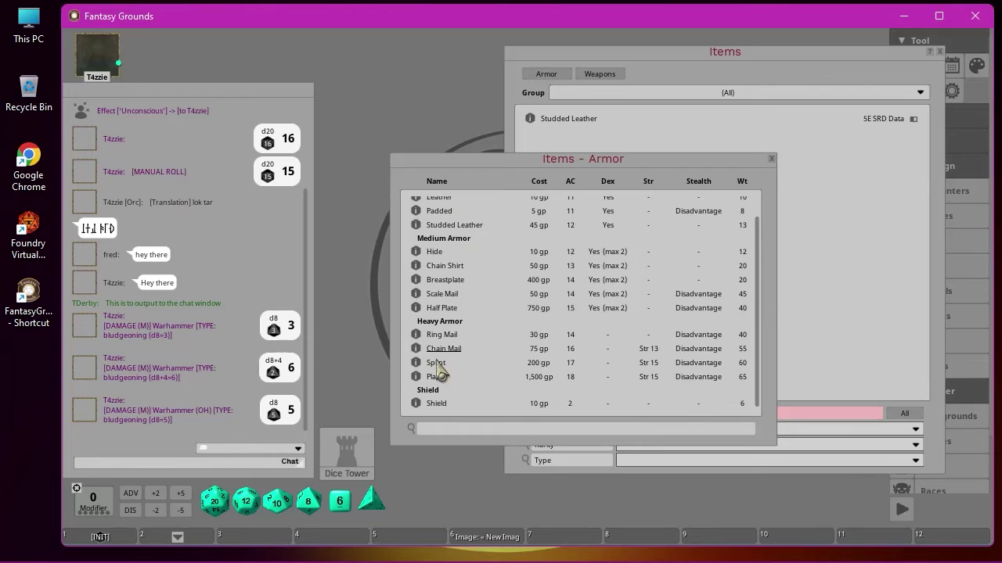
pyautogui.click(772, 160)
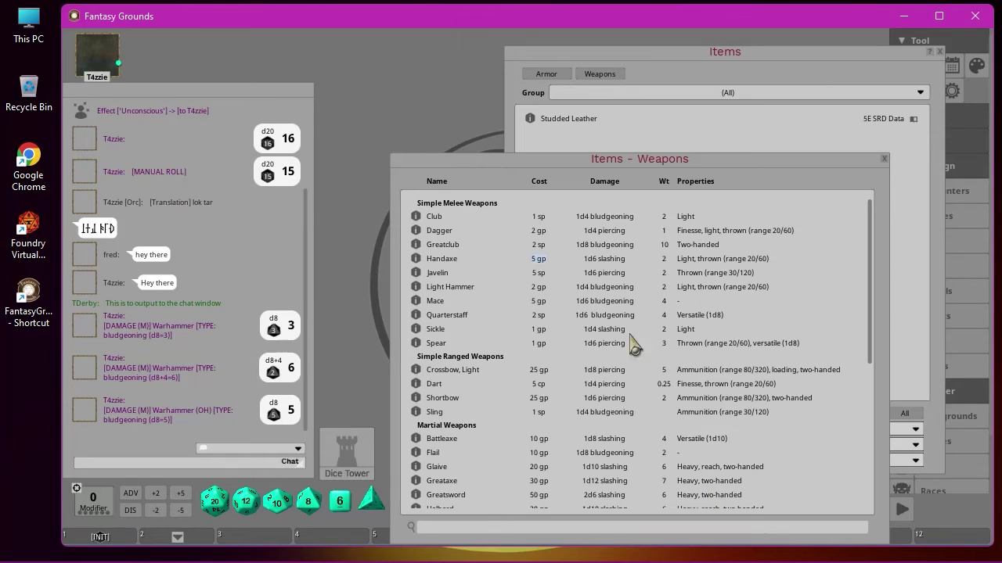
# Step: Examine the Club's details and the full weapons table, from simple melee to martial ranged weapons
pyautogui.click(416, 218)
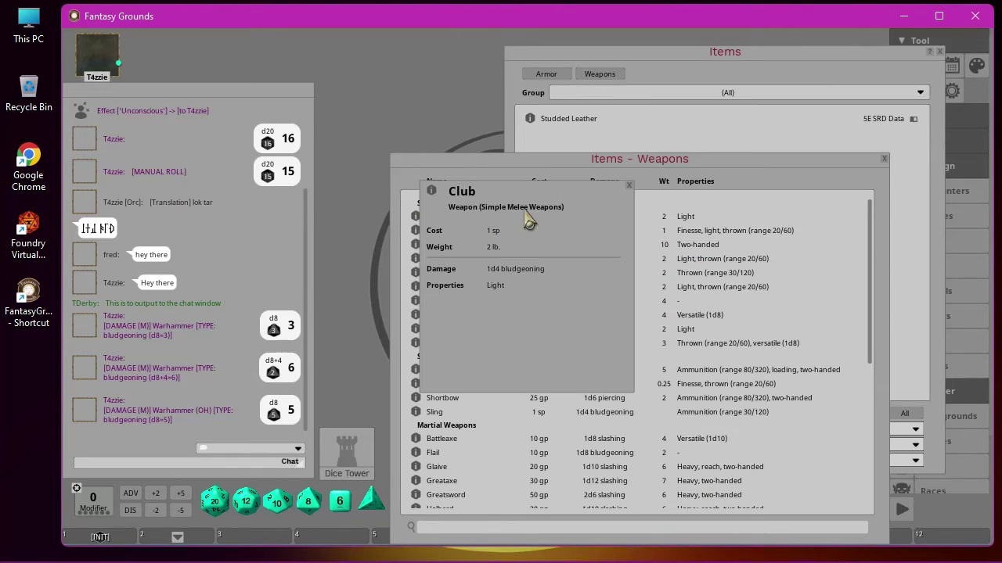
pyautogui.click(628, 185)
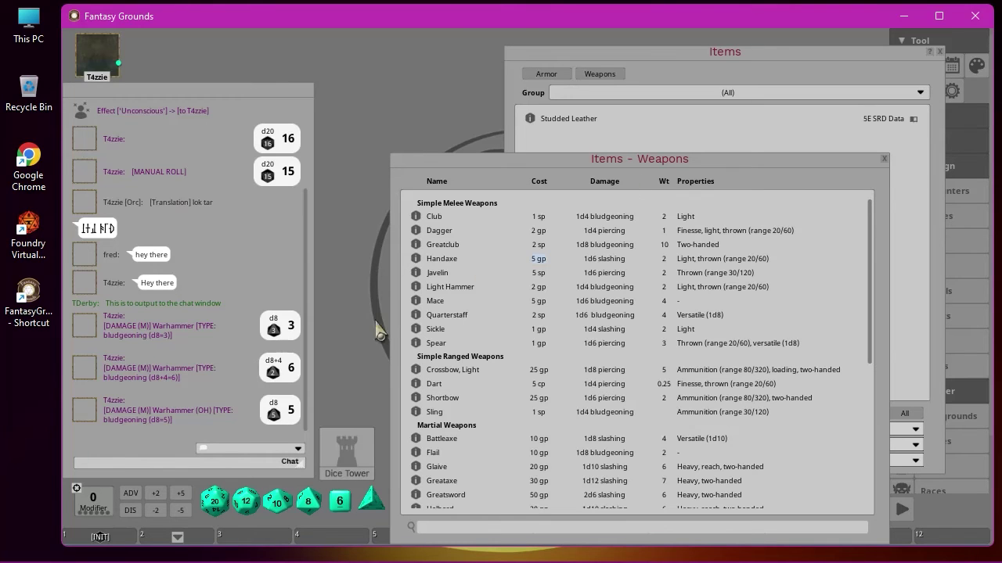
pyautogui.click(416, 218)
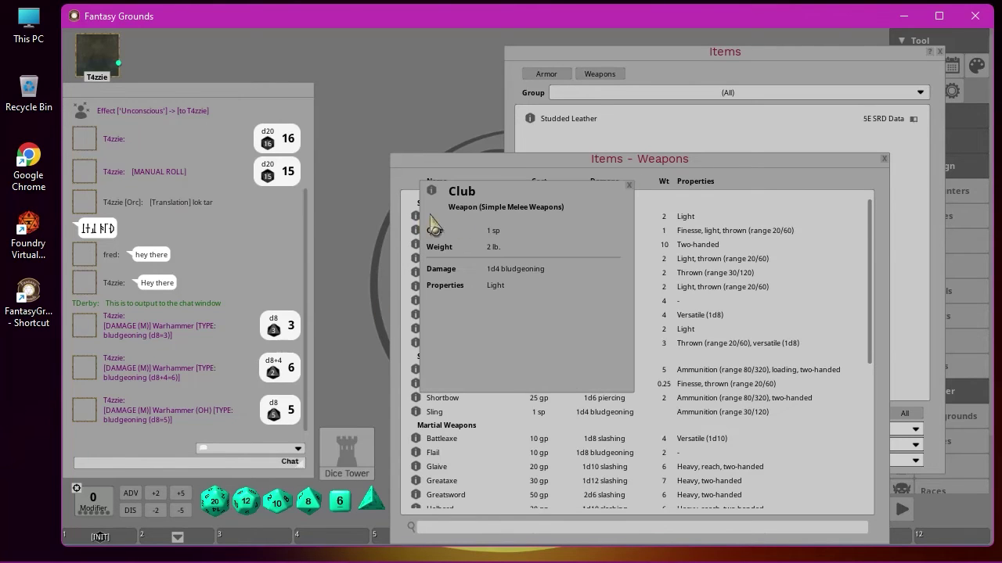
pyautogui.click(629, 186)
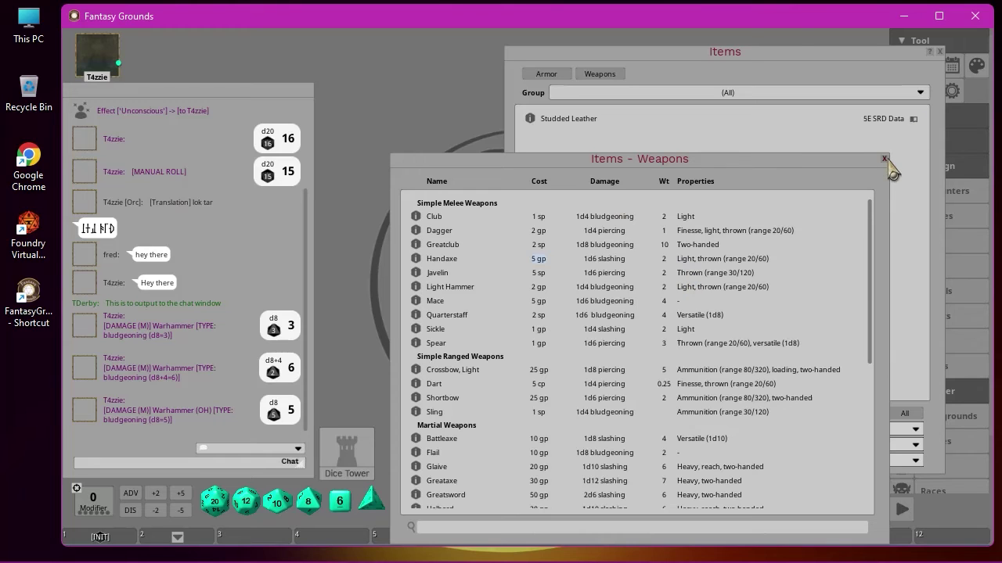
pyautogui.scroll(-7, 608, 324)
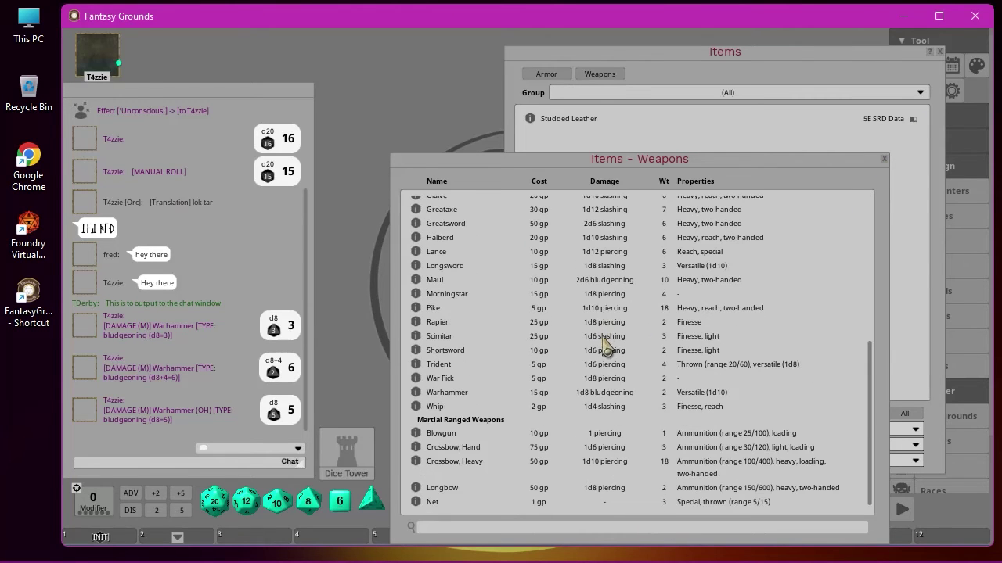
pyautogui.click(883, 160)
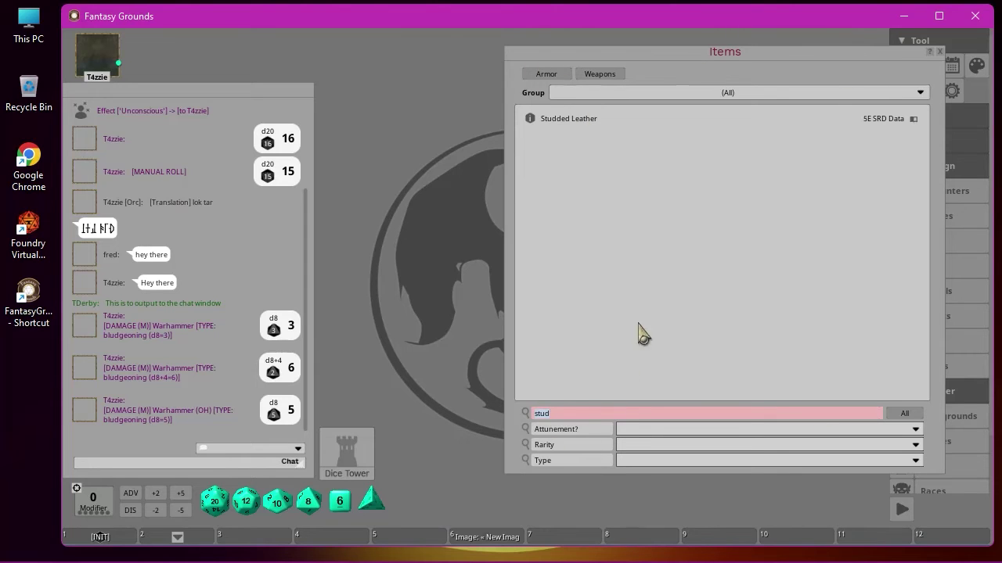
# Step: Switch the items list's sharing filter to Shared and back to All
pyautogui.click(586, 416)
pyautogui.click(908, 413)
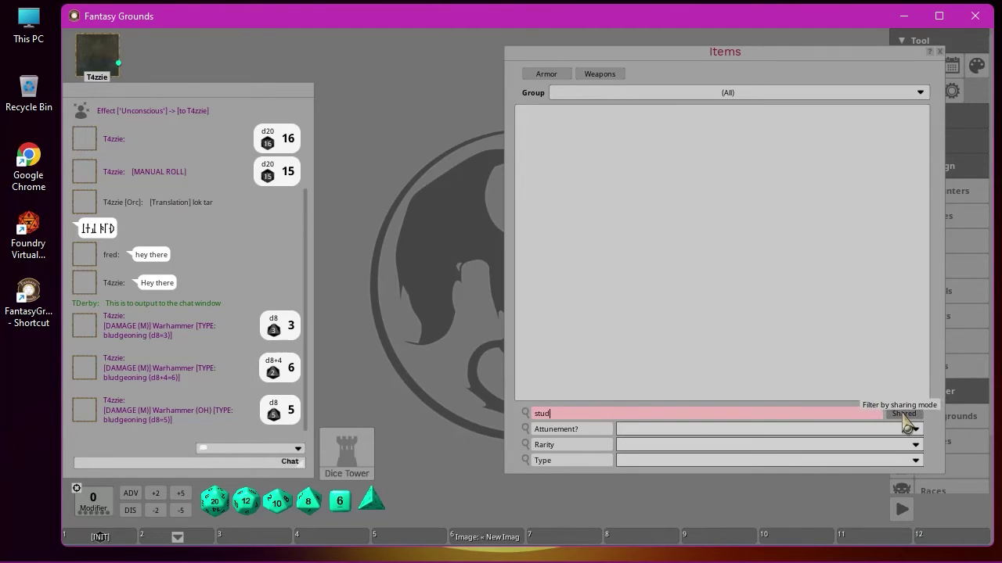
pyautogui.click(908, 413)
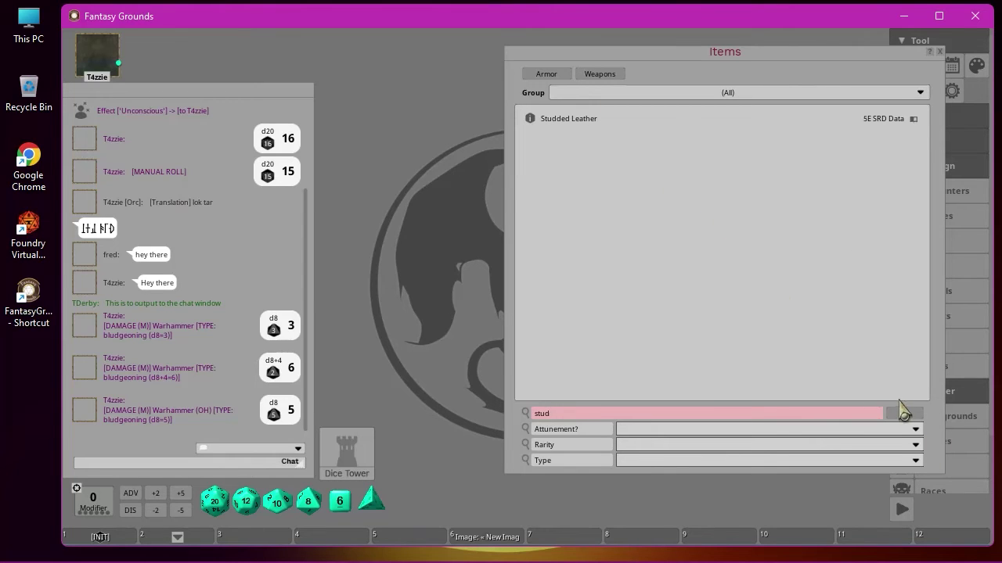
# Step: Clear the "stud" search so the items list is unfiltered
pyautogui.press('BackSpace')
pyautogui.press('BackSpace')
pyautogui.press('BackSpace')
pyautogui.press('BackSpace')
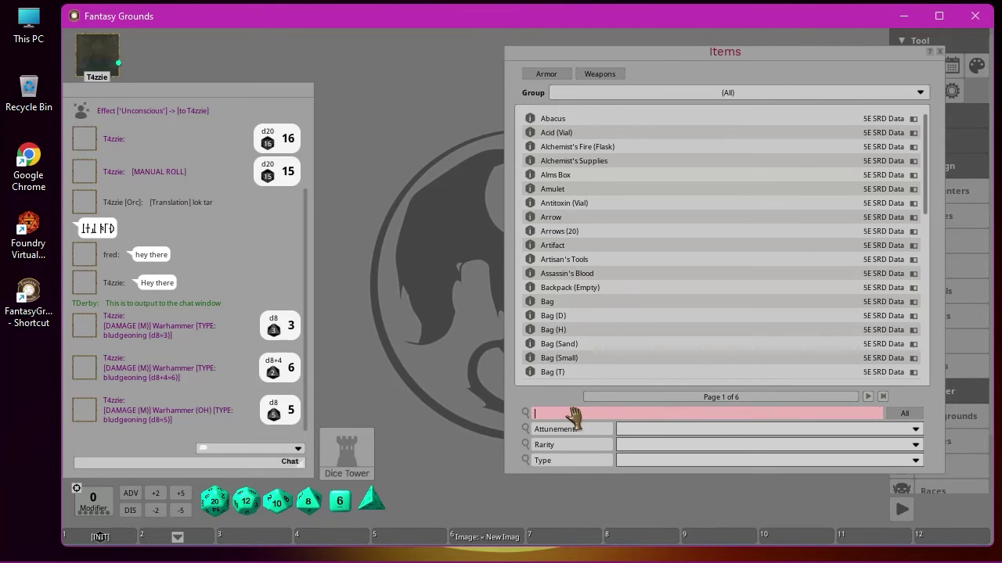
pyautogui.press('Return')
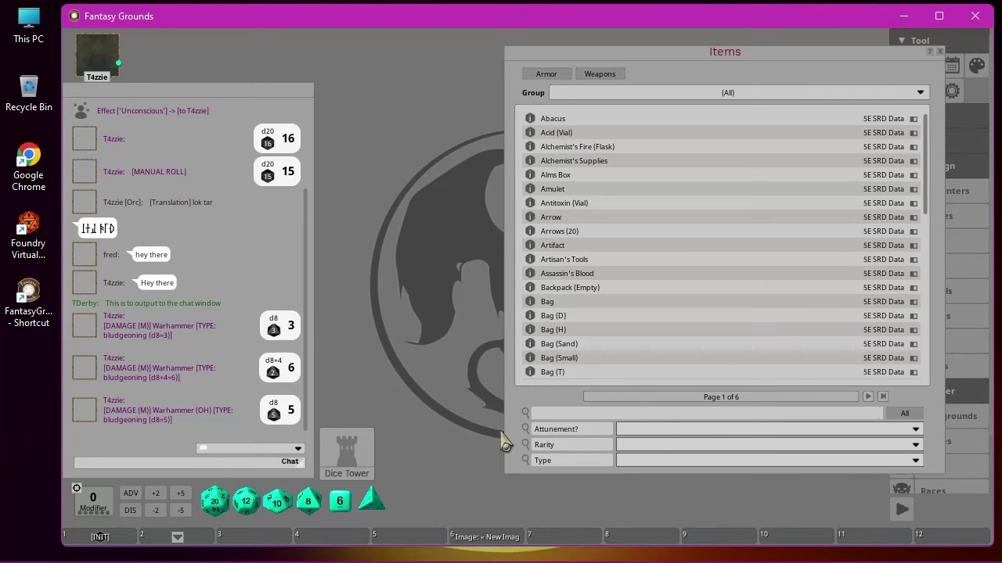
# Step: Examine the available choices of the Attunement?, Rarity and Type filters for items
pyautogui.click(917, 430)
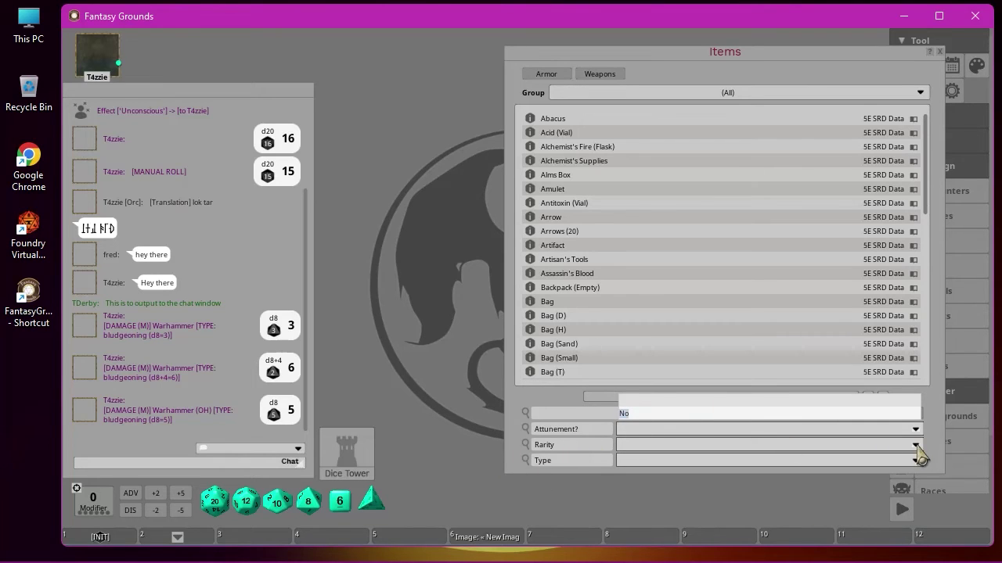
pyautogui.click(918, 450)
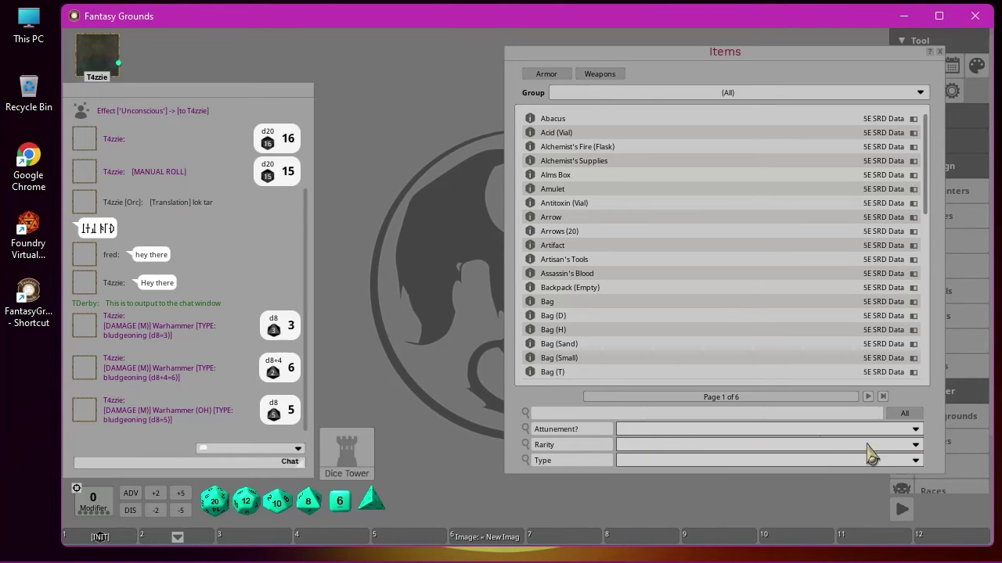
pyautogui.click(916, 461)
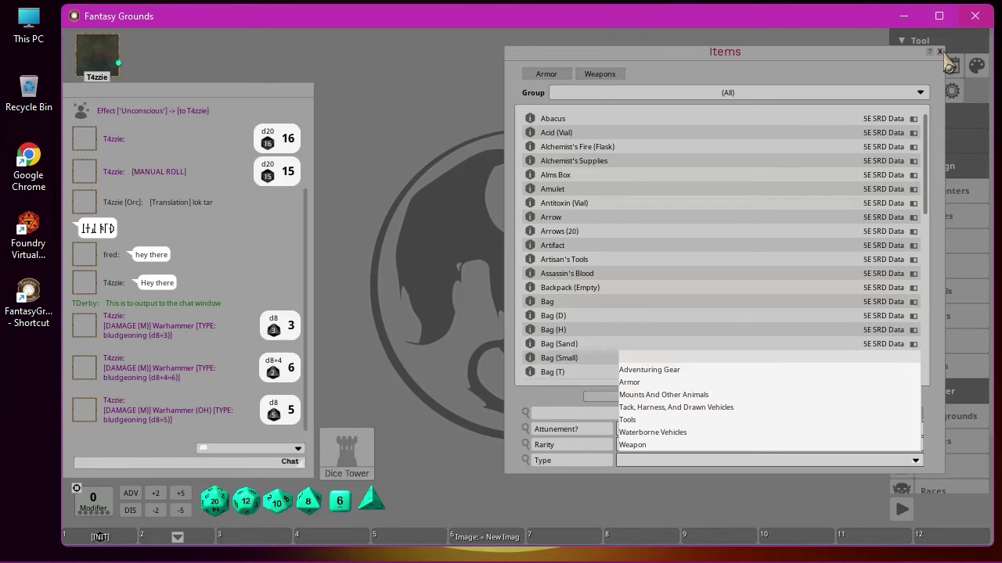
pyautogui.click(925, 422)
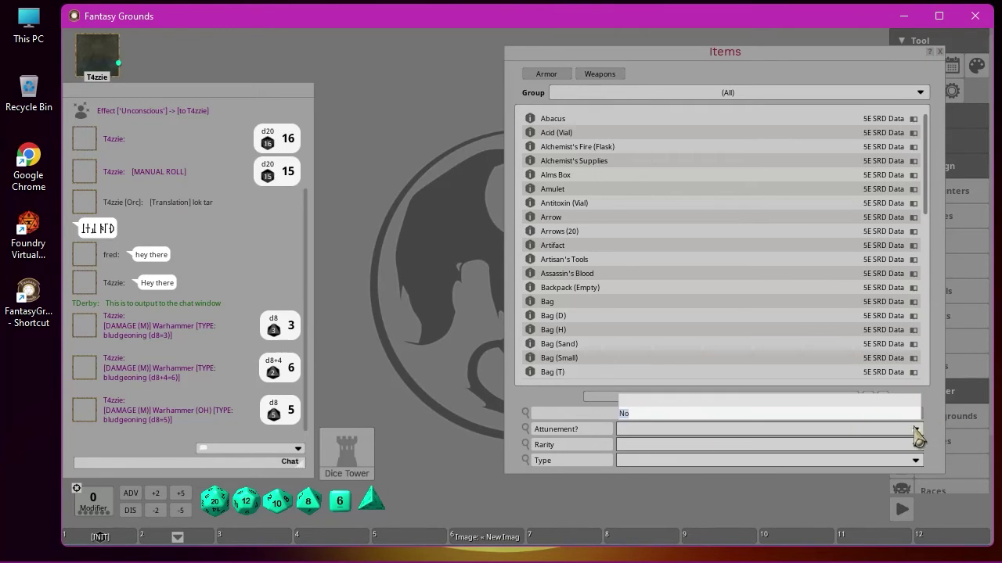
pyautogui.click(915, 429)
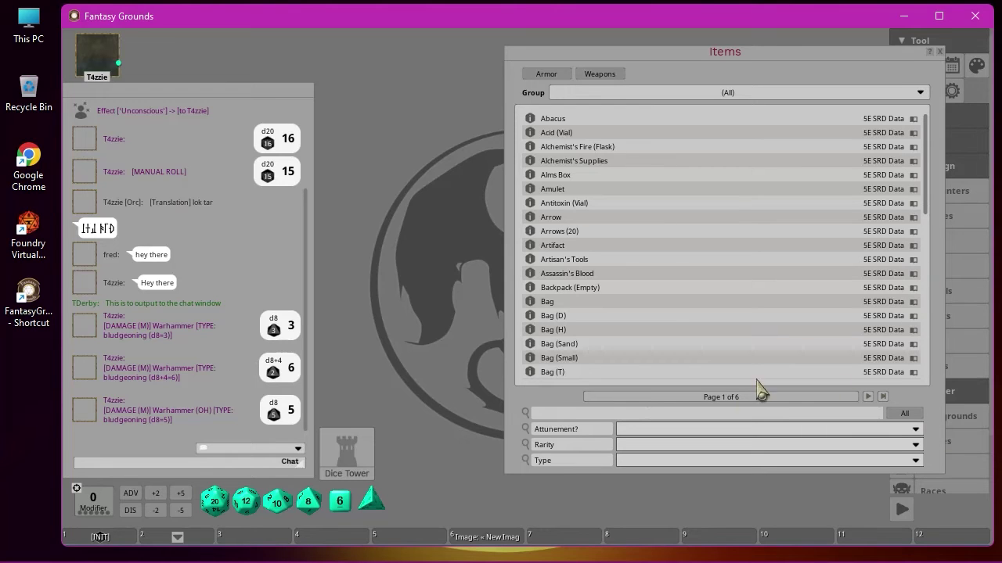
# Step: Look through the first page of items and close the items list
pyautogui.scroll(-8, 756, 284)
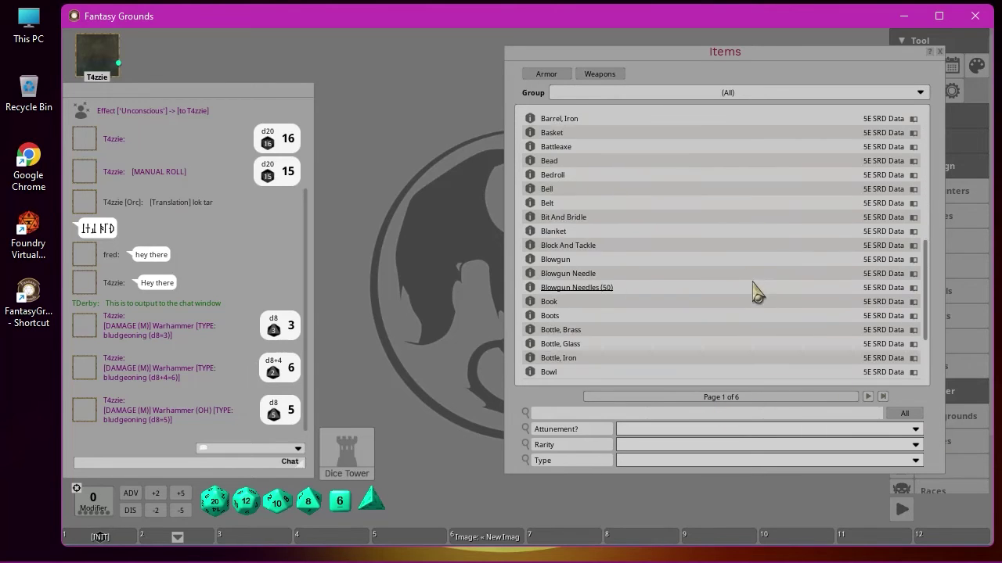
pyautogui.scroll(-3, 756, 292)
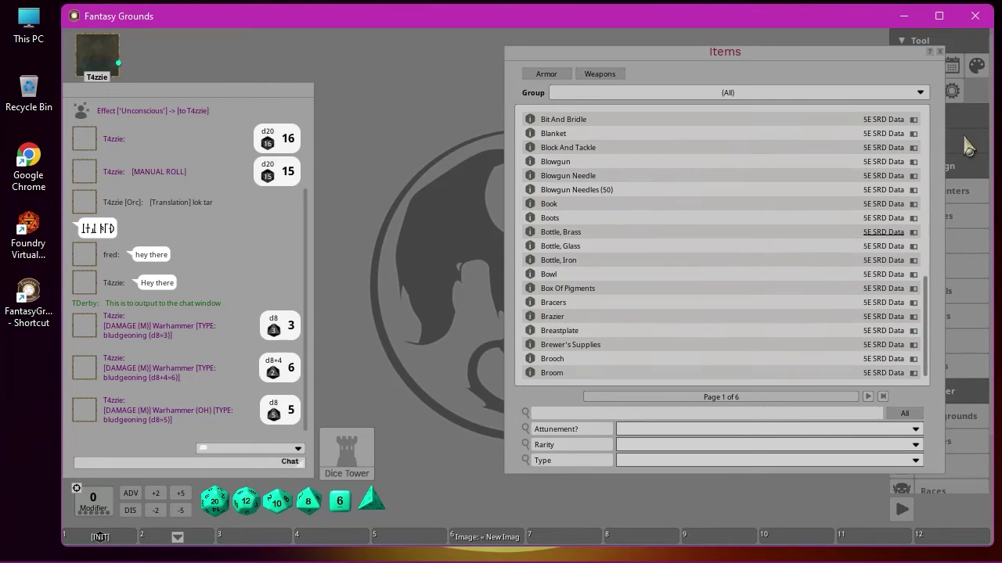
pyautogui.click(939, 52)
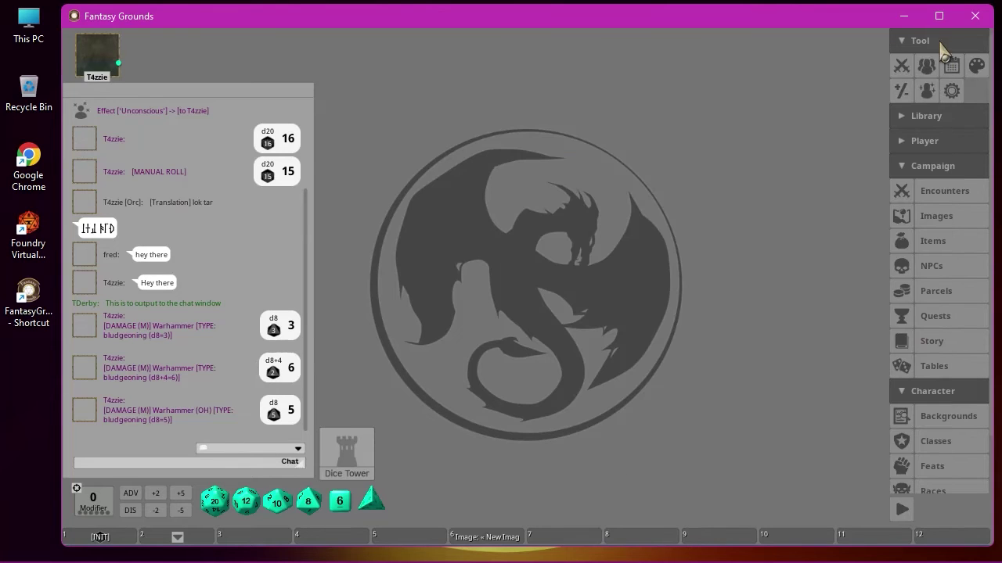
# Step: Open the campaign's NPCs list, close it and open it again
pyautogui.click(935, 271)
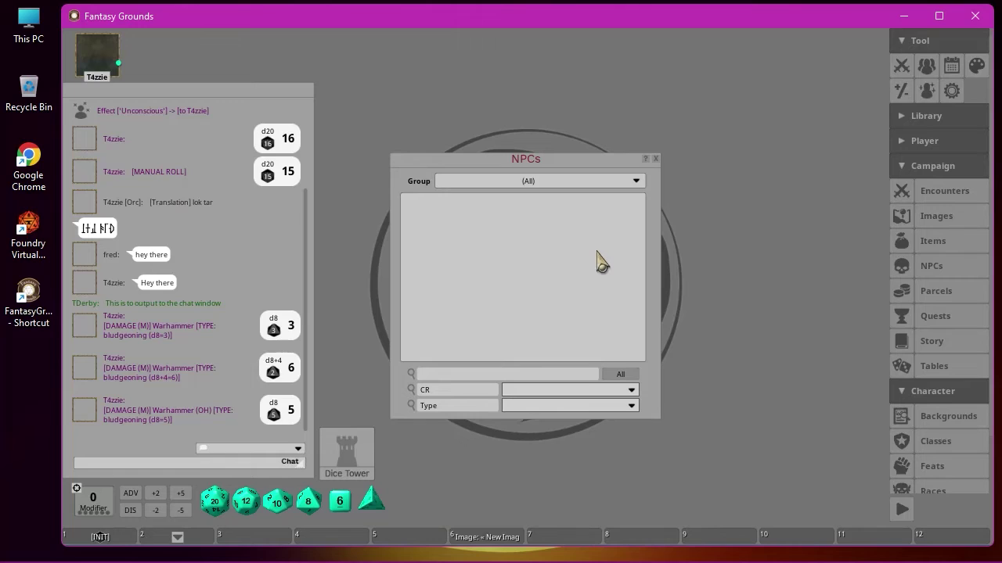
pyautogui.click(655, 160)
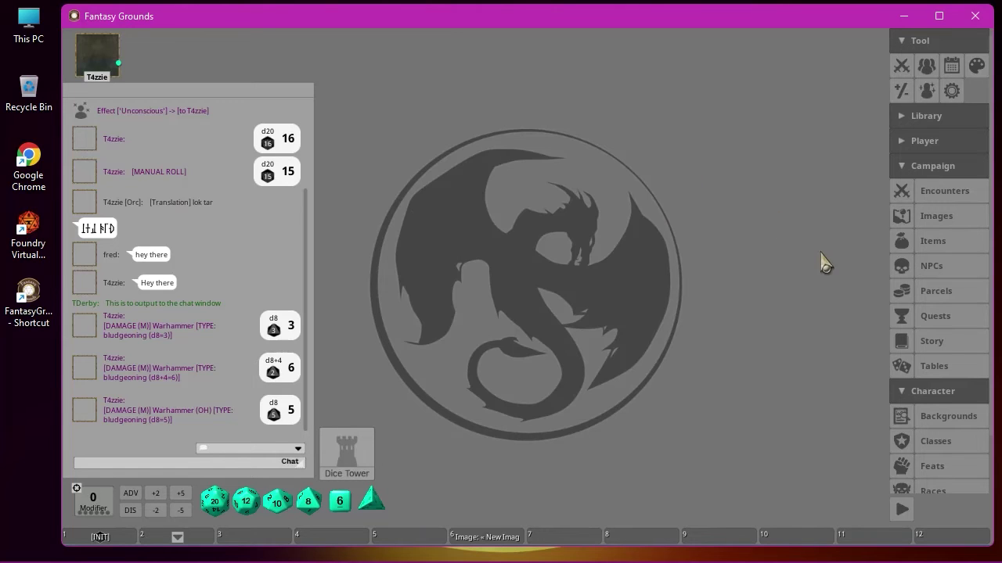
pyautogui.click(935, 270)
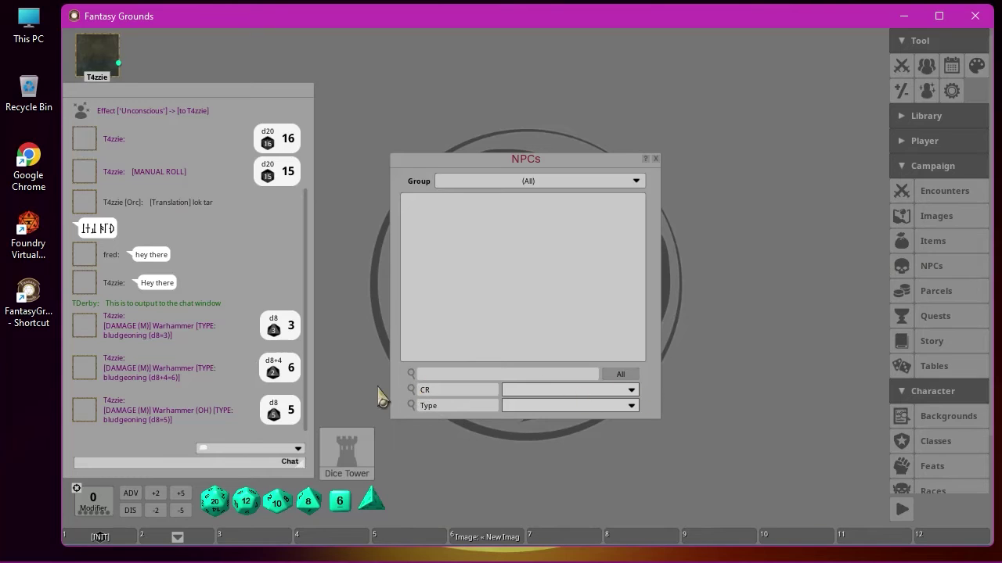
# Step: Check the choices of the CR and Type filters for NPCs and close the NPCs list
pyautogui.click(632, 391)
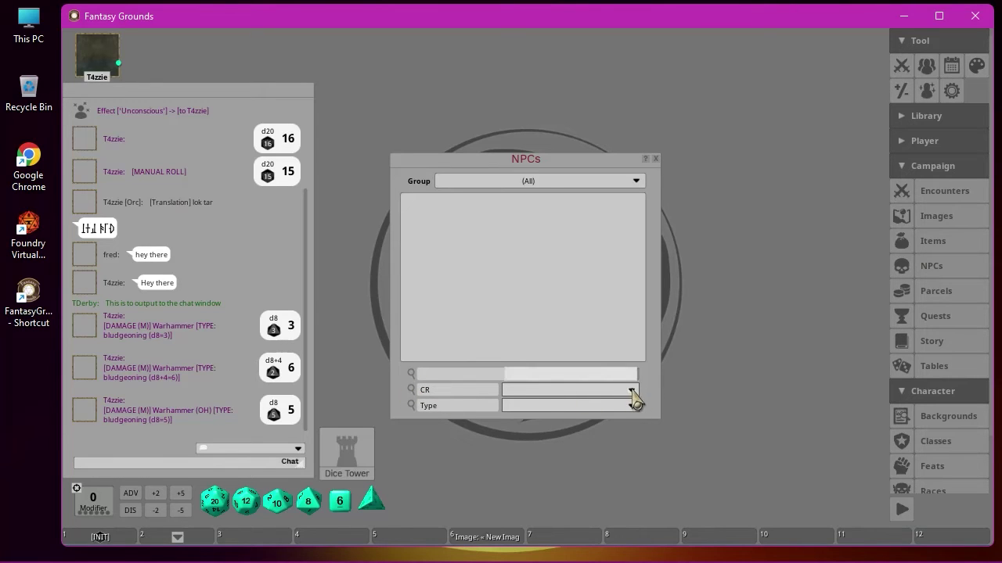
pyautogui.click(631, 391)
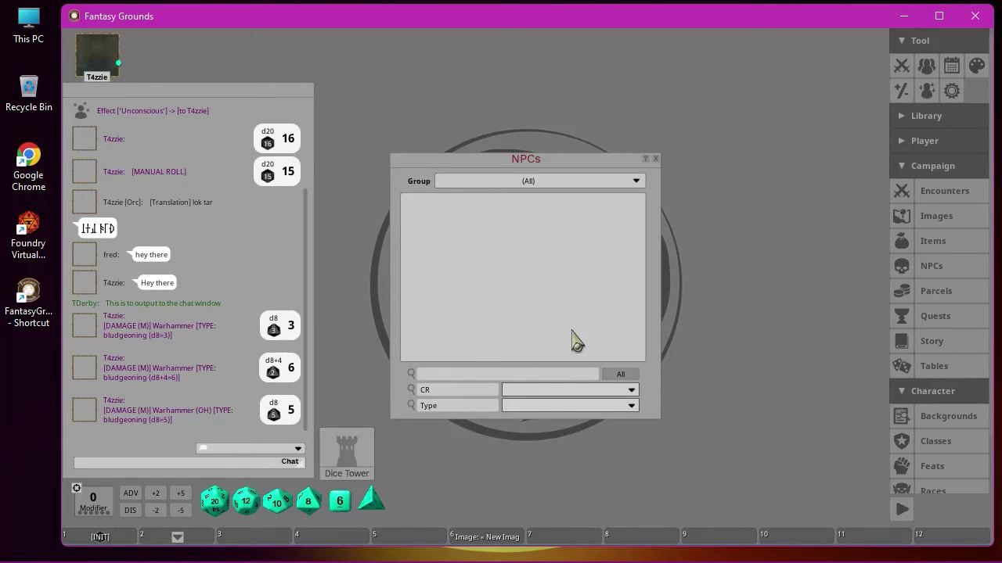
pyautogui.click(634, 389)
pyautogui.click(633, 389)
pyautogui.click(634, 406)
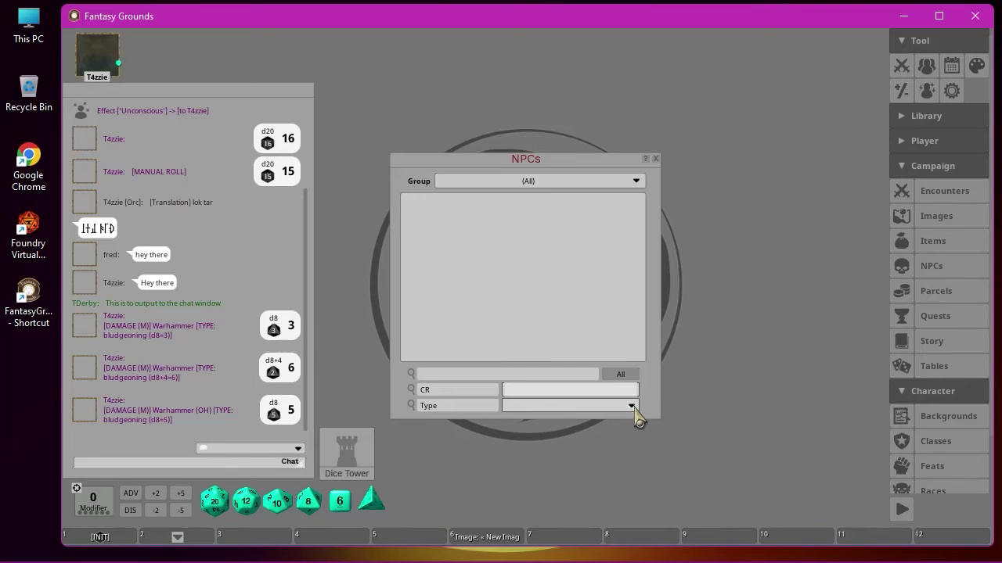
pyautogui.click(633, 407)
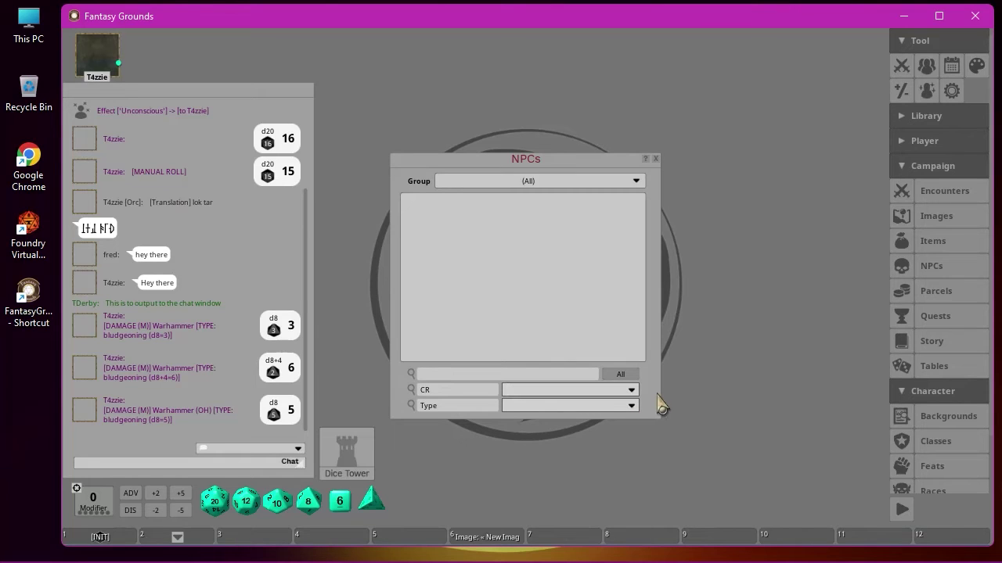
pyautogui.click(656, 160)
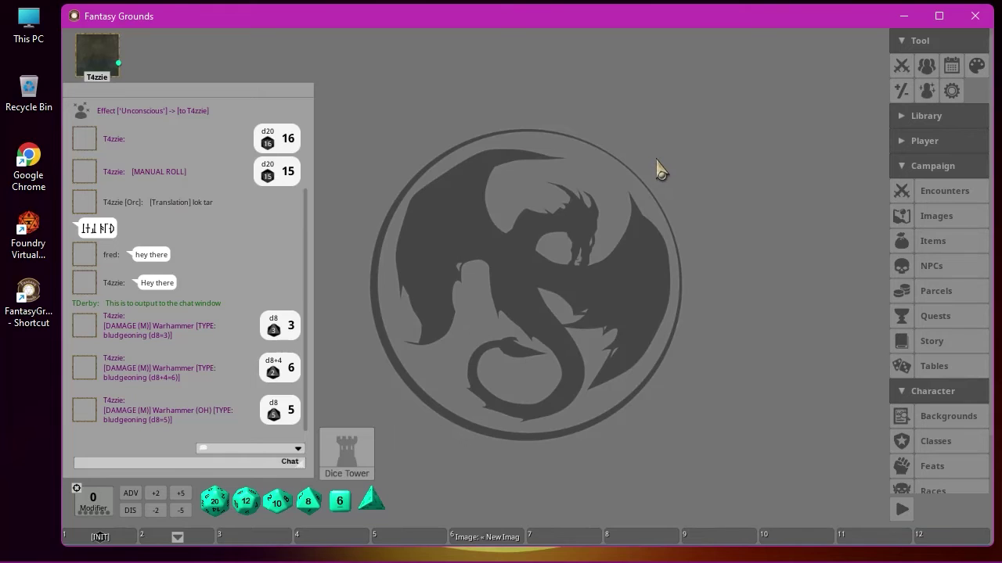
# Step: View the campaign's Parcels, Quests and Story lists one after another, closing each one
pyautogui.click(945, 299)
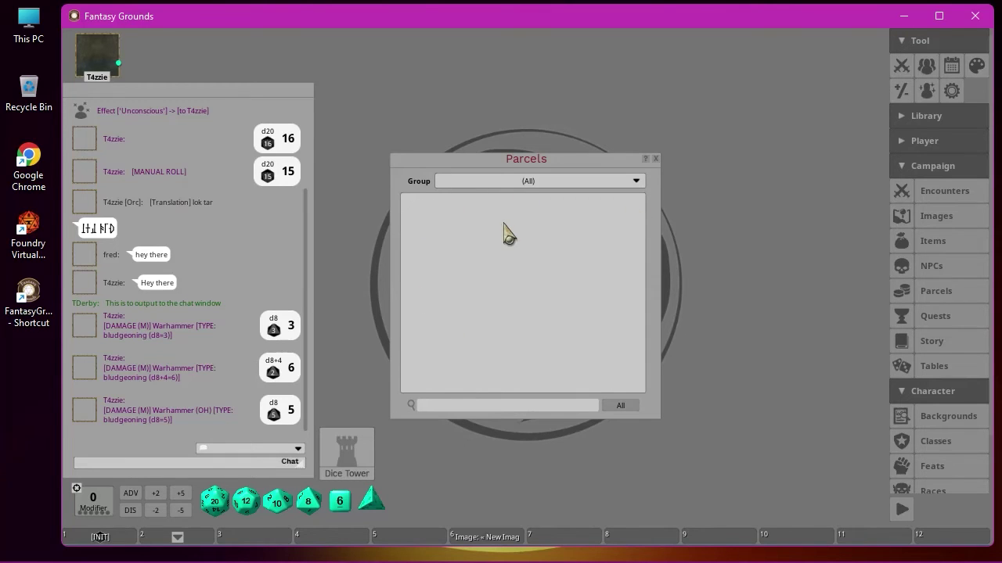
pyautogui.click(656, 159)
pyautogui.click(936, 319)
pyautogui.click(656, 158)
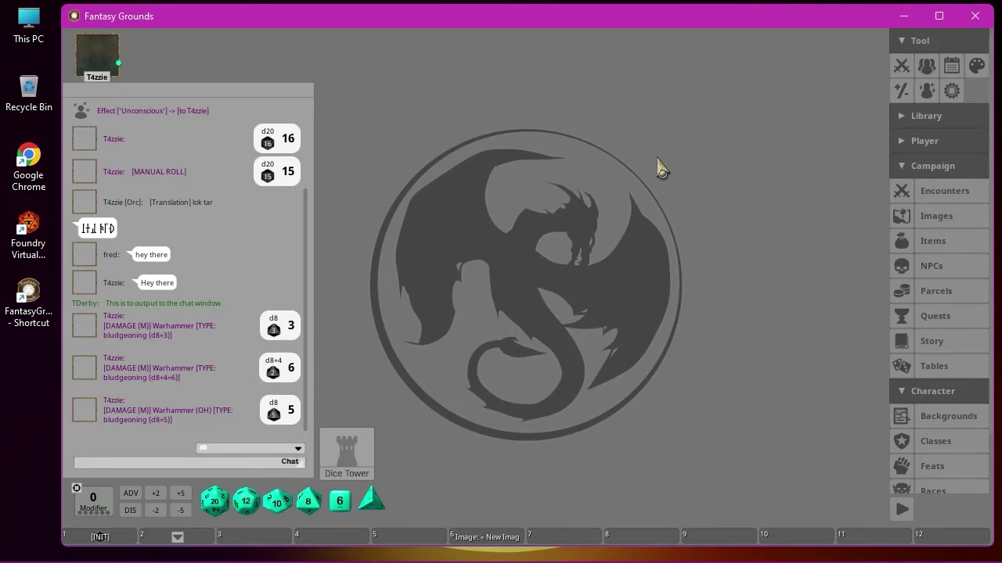
pyautogui.click(936, 343)
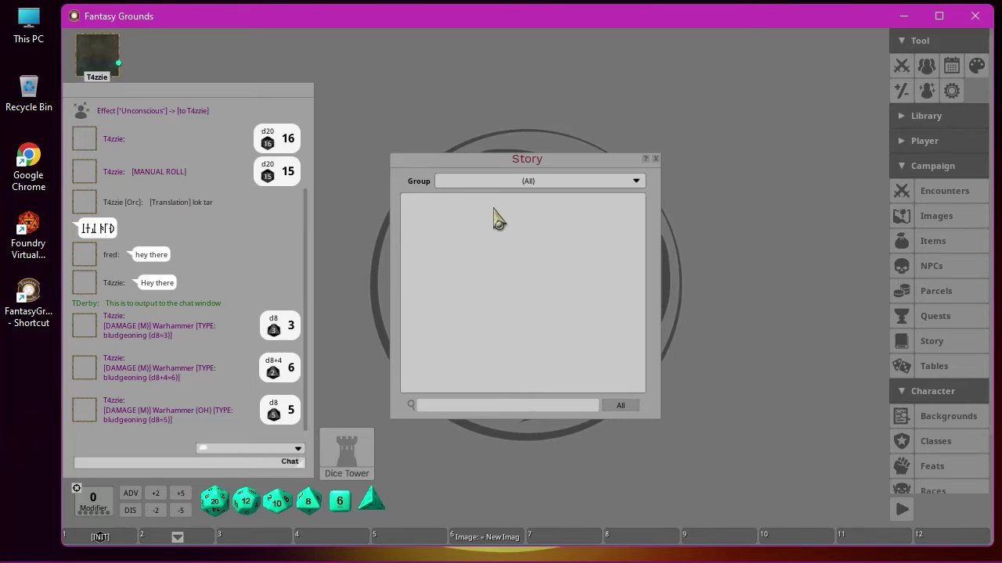
pyautogui.click(656, 161)
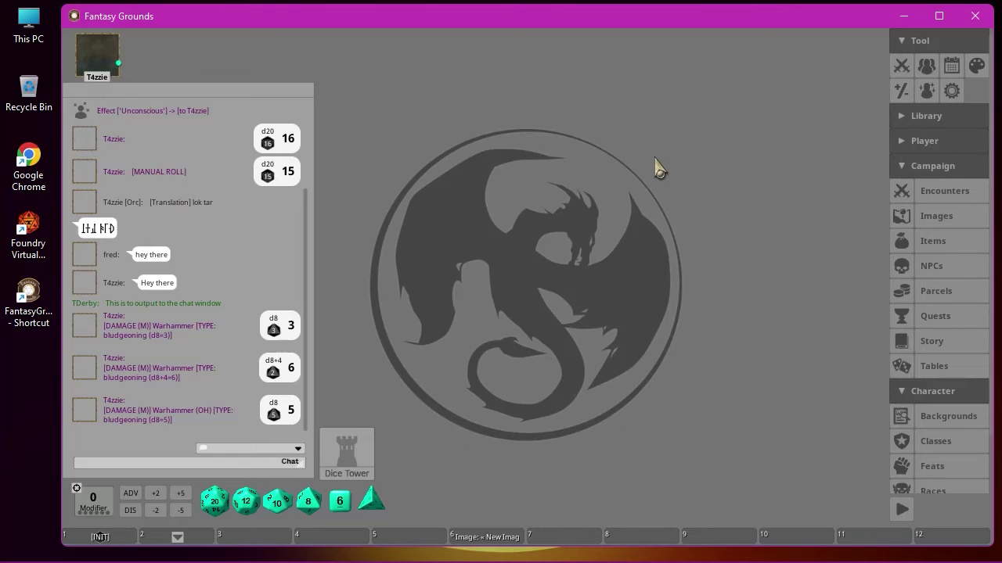
# Step: Open the campaign's Tables list, read through the Confused Behavior table and close that table
pyautogui.click(934, 366)
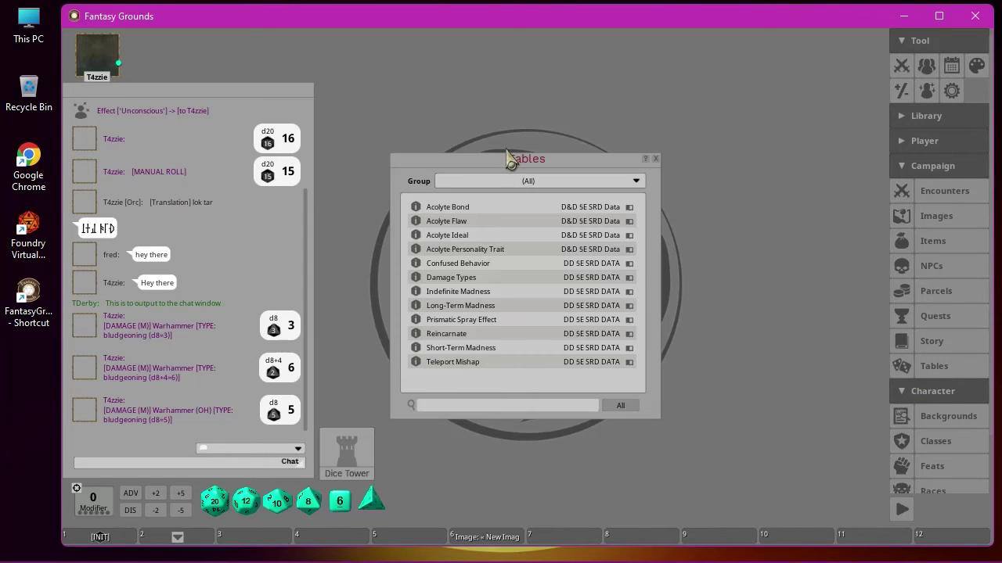
pyautogui.moveTo(499, 162); pyautogui.dragTo(486, 69)
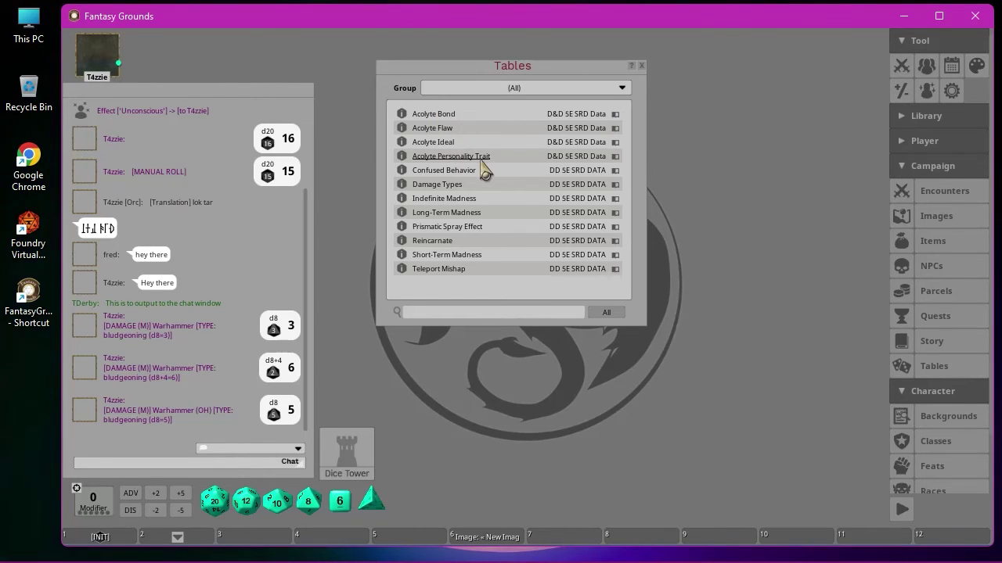
pyautogui.click(441, 171)
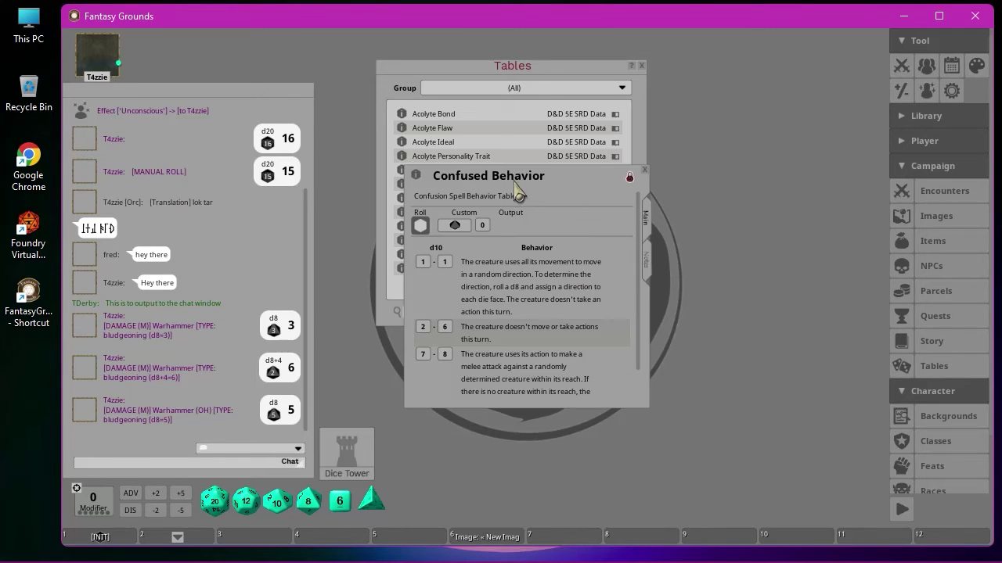
pyautogui.moveTo(557, 180); pyautogui.dragTo(736, 106)
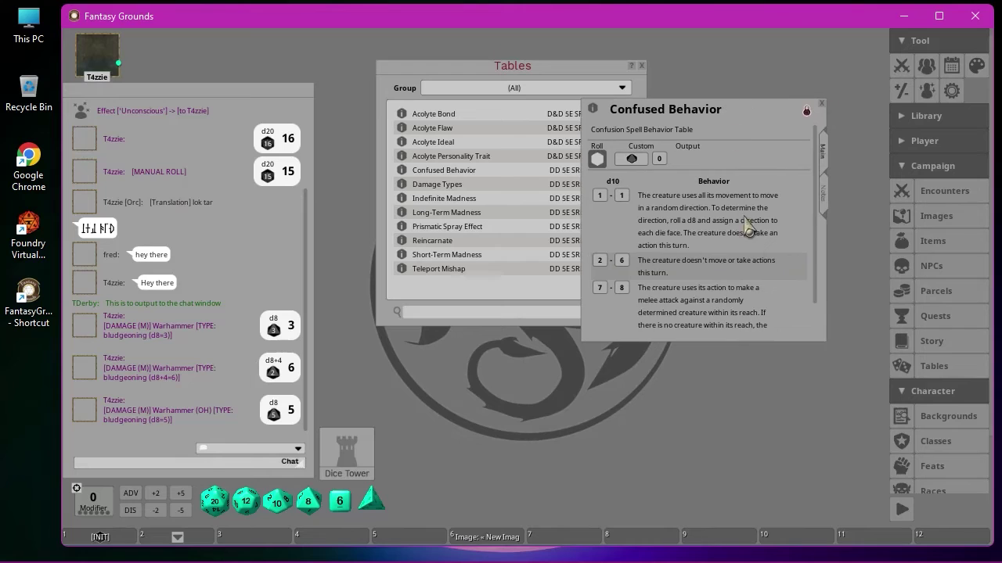
pyautogui.scroll(-1, 757, 260)
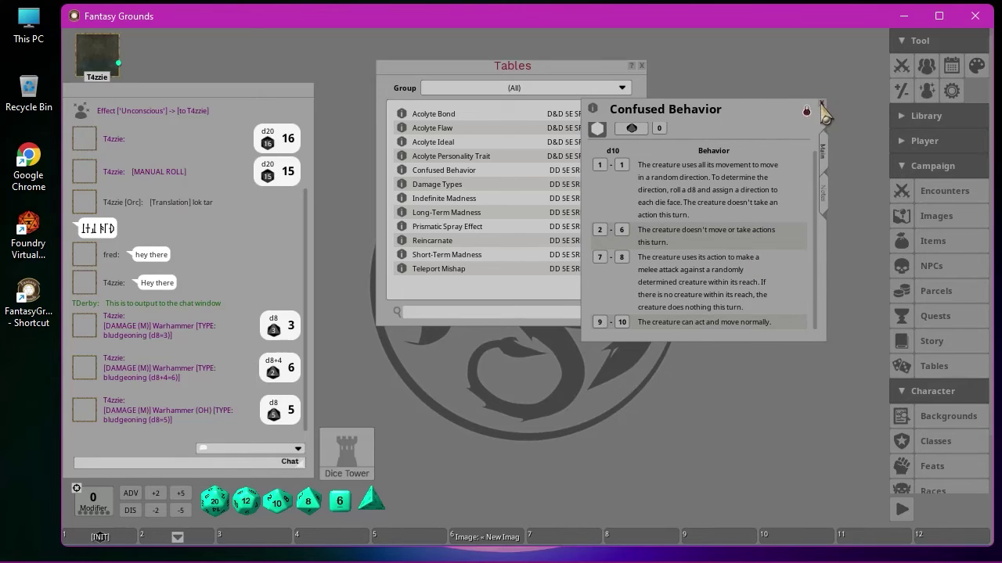
pyautogui.click(821, 105)
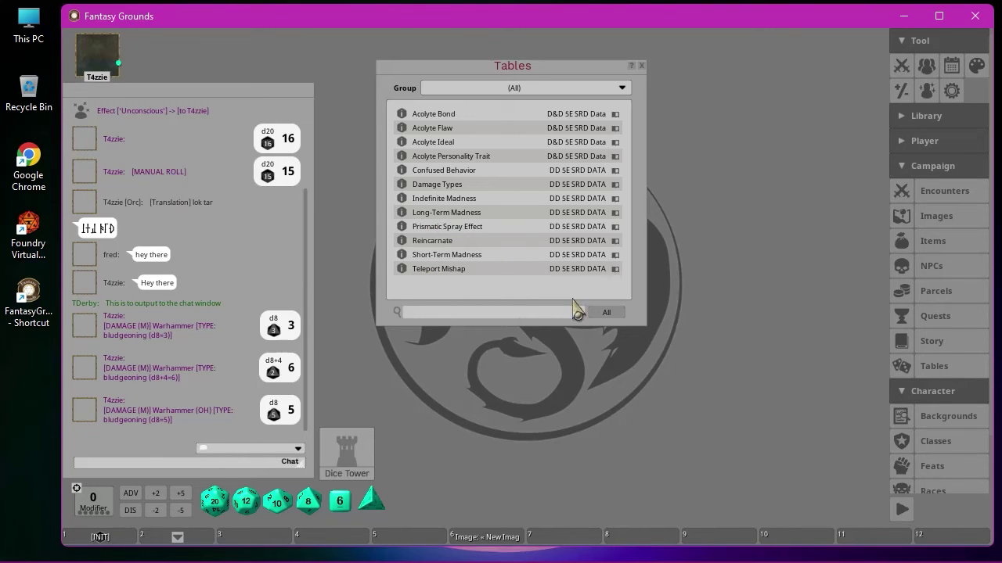
# Step: View the Teleport Mishap table widened so its columns are readable, then close it and the Tables list
pyautogui.click(440, 270)
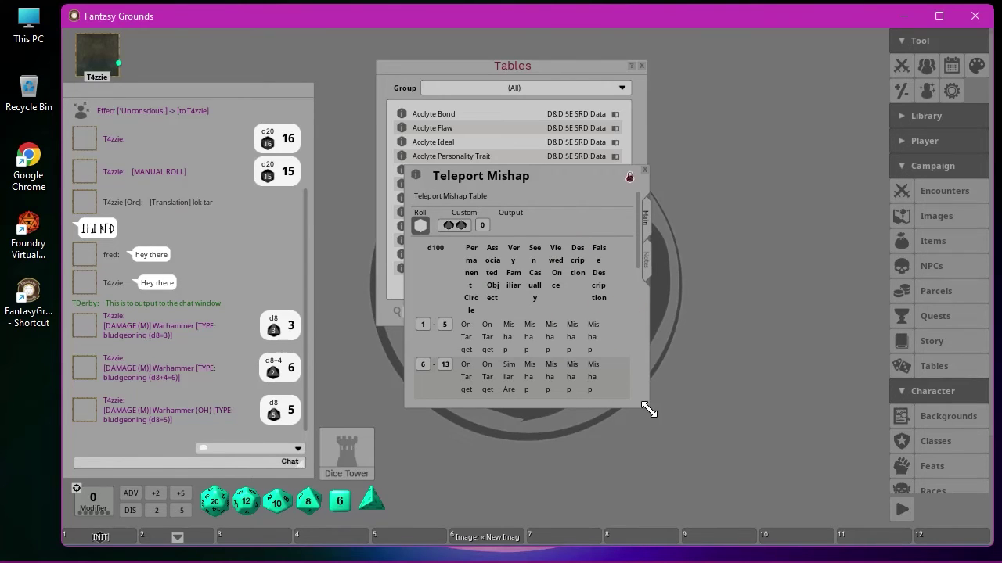
pyautogui.moveTo(649, 410); pyautogui.dragTo(868, 408)
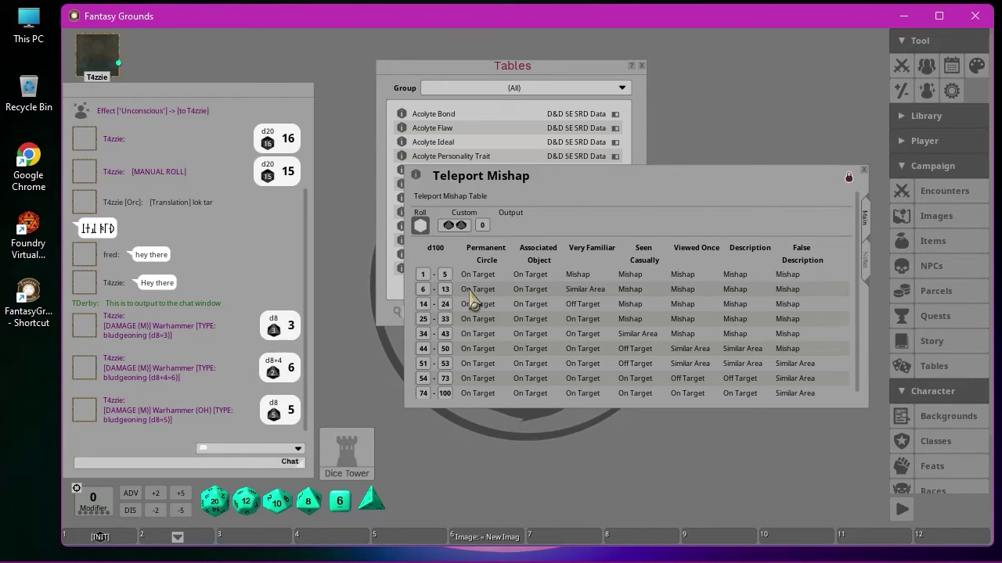
pyautogui.scroll(-1, 500, 306)
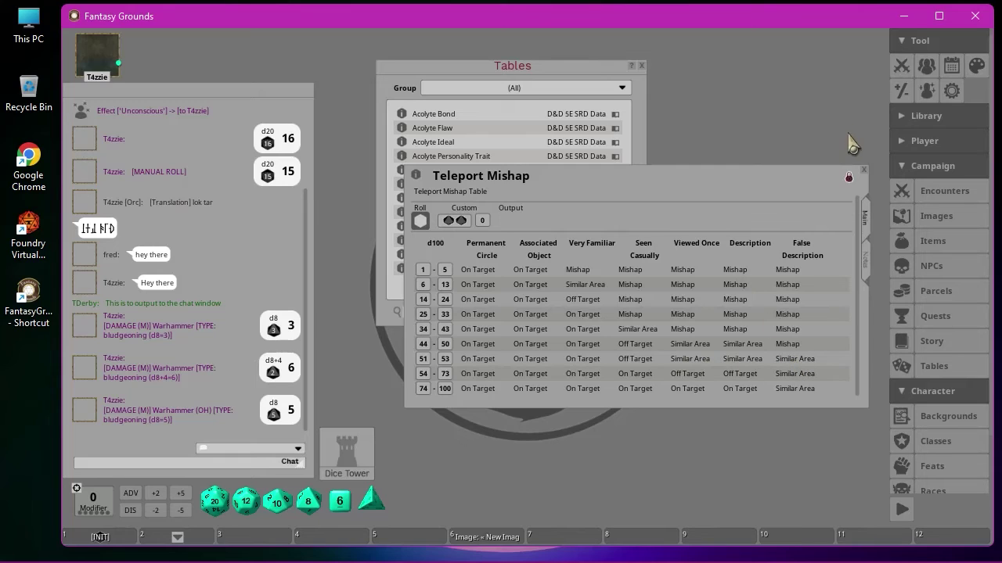
pyautogui.click(864, 171)
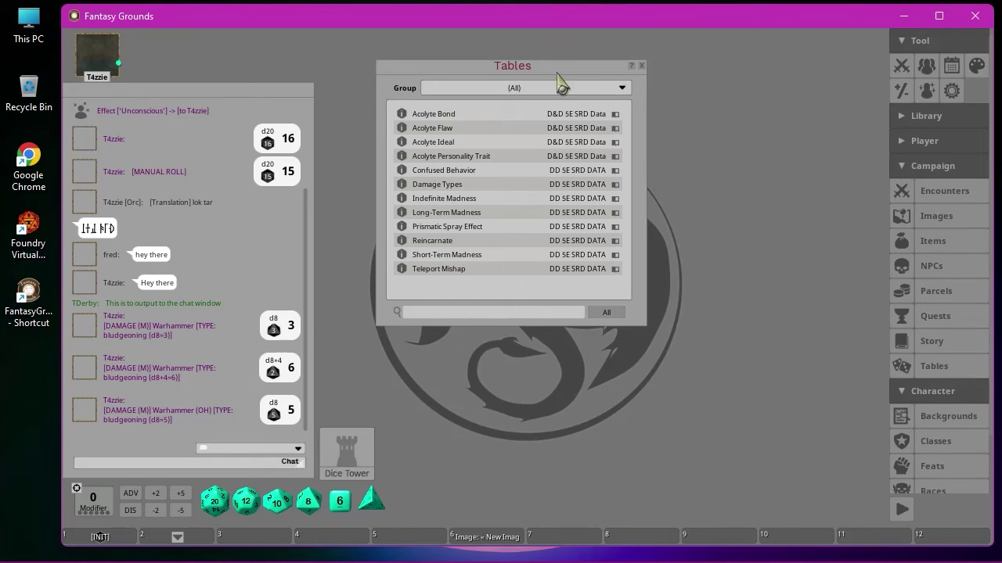
pyautogui.click(641, 66)
# Step: Collapse the Campaign group and open the character sheet of fred from the player's character selection
pyautogui.click(900, 167)
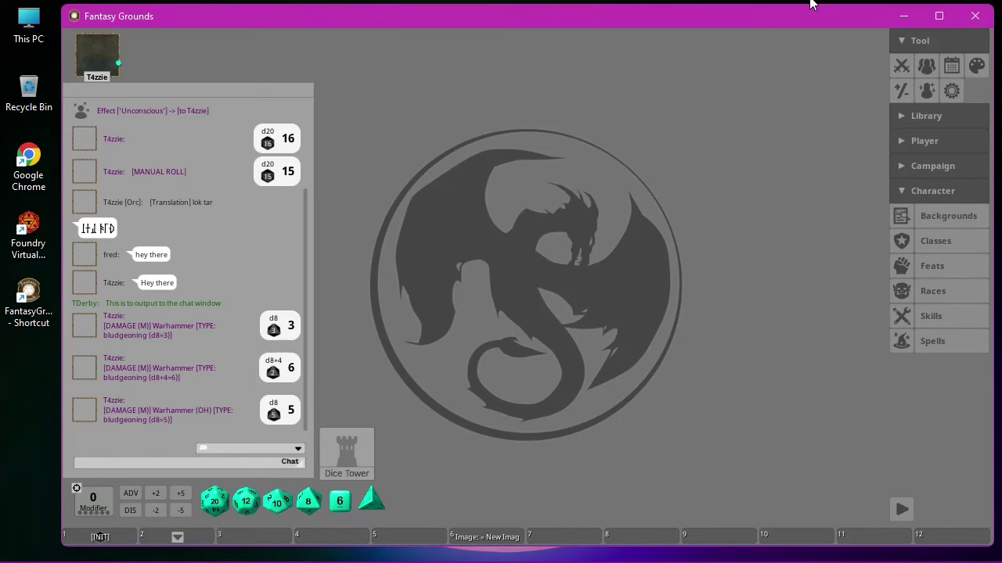
pyautogui.click(926, 149)
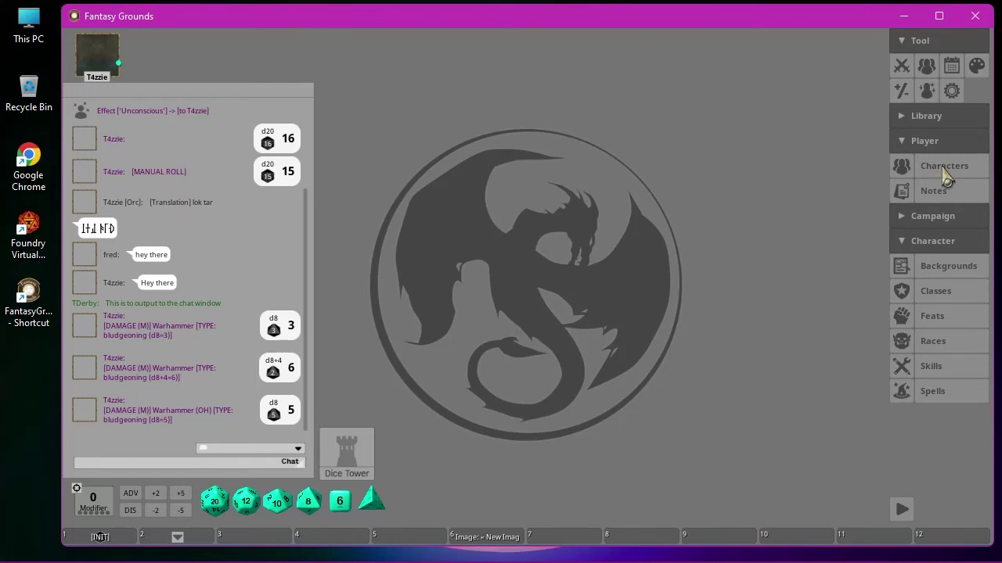
pyautogui.click(937, 171)
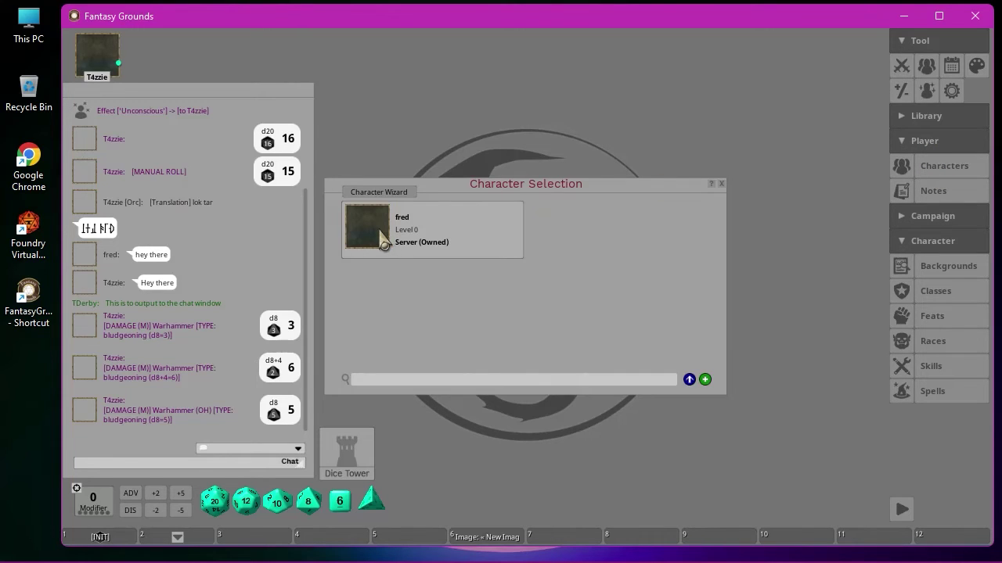
pyautogui.click(402, 223)
pyautogui.moveTo(599, 40); pyautogui.dragTo(507, 54)
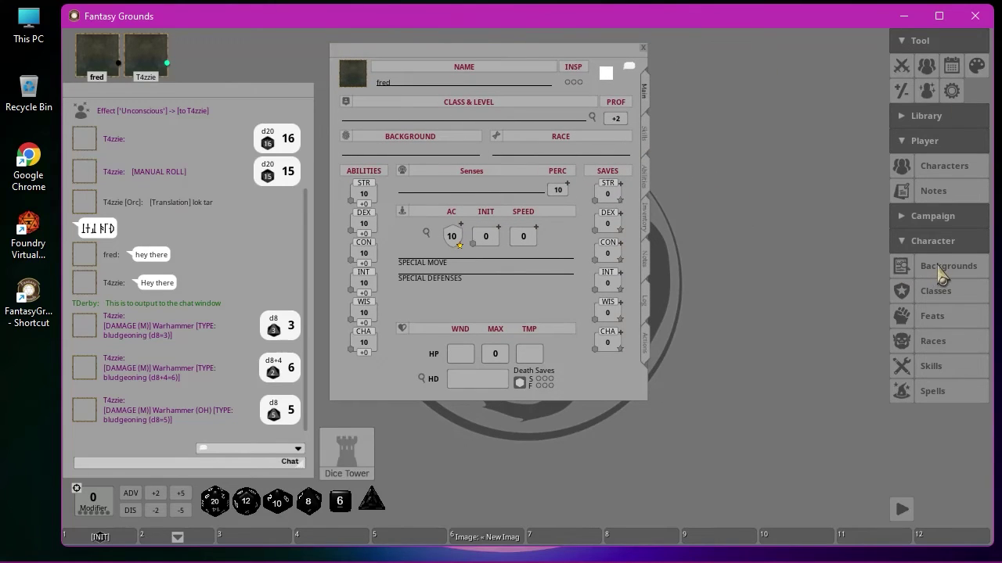
# Step: Add the Acolyte background to fred's character sheet from the Backgrounds list
pyautogui.click(912, 141)
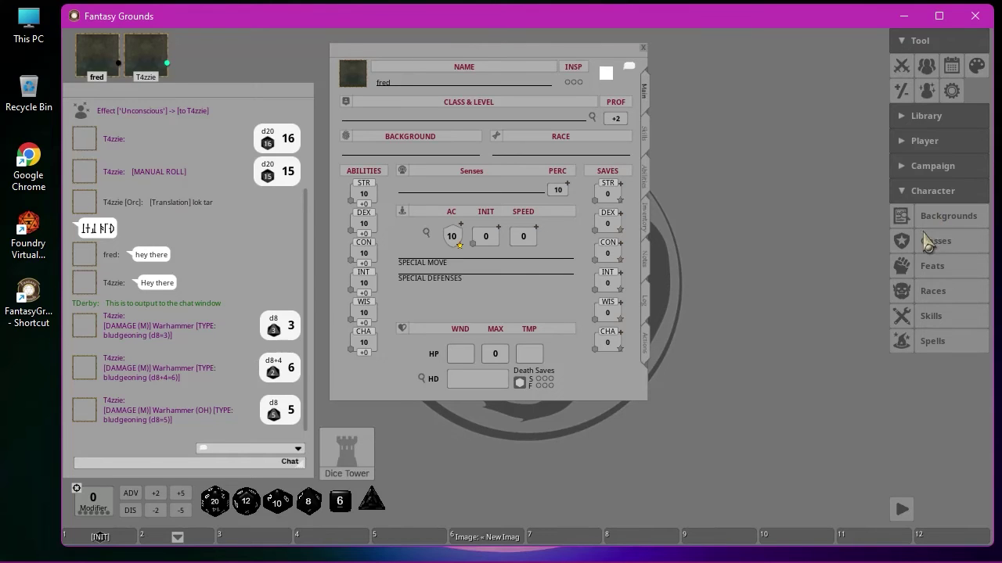
pyautogui.click(937, 223)
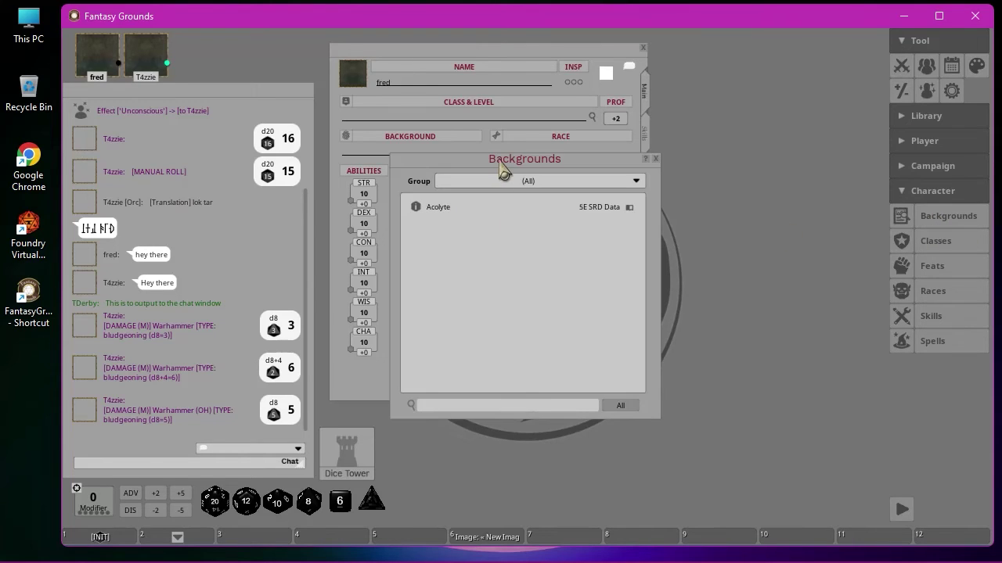
pyautogui.moveTo(505, 162); pyautogui.dragTo(804, 89)
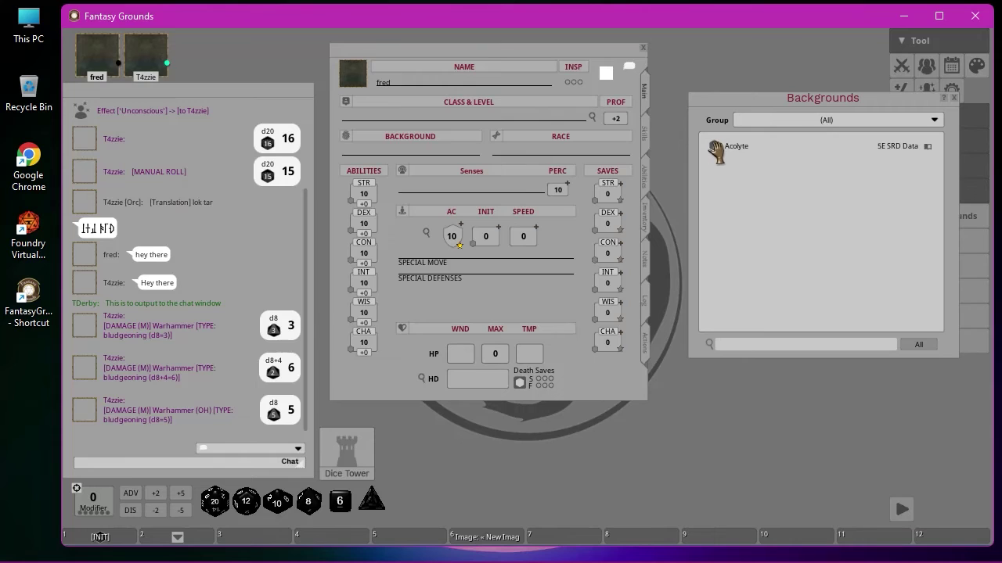
pyautogui.moveTo(716, 152); pyautogui.dragTo(483, 303)
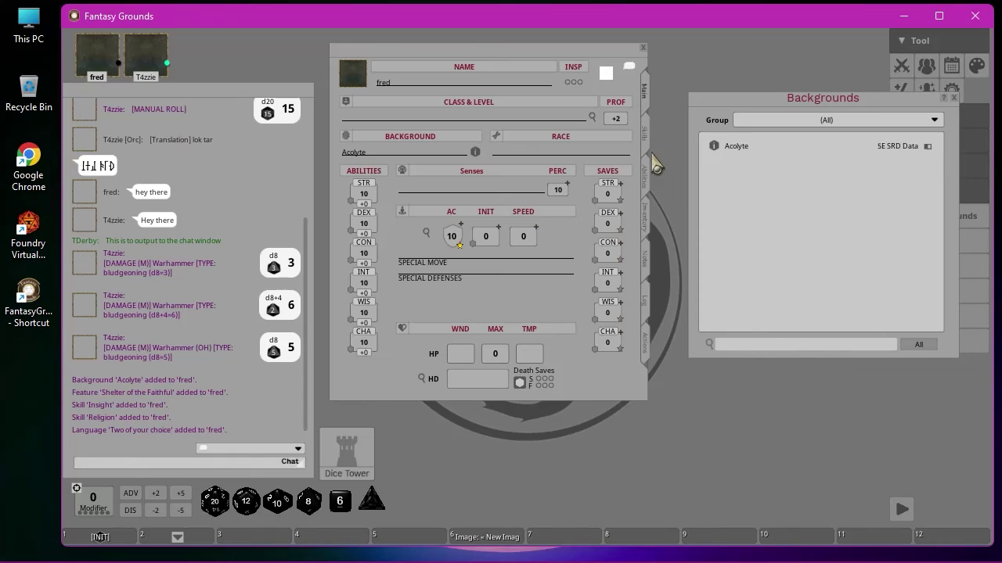
# Step: Review the Abilities and Skills pages of fred's sheet and return to its Main page
pyautogui.click(646, 179)
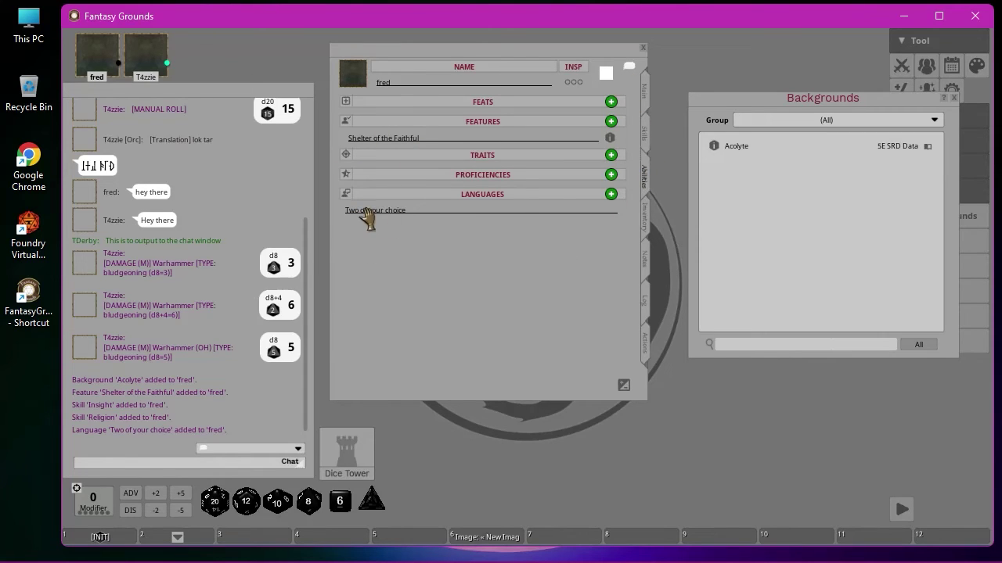
pyautogui.click(648, 140)
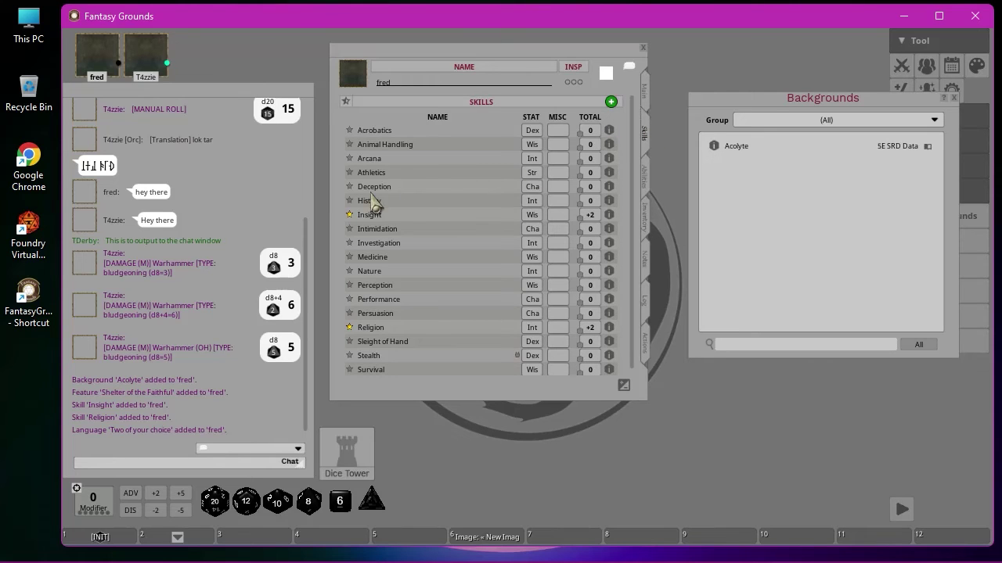
pyautogui.click(649, 92)
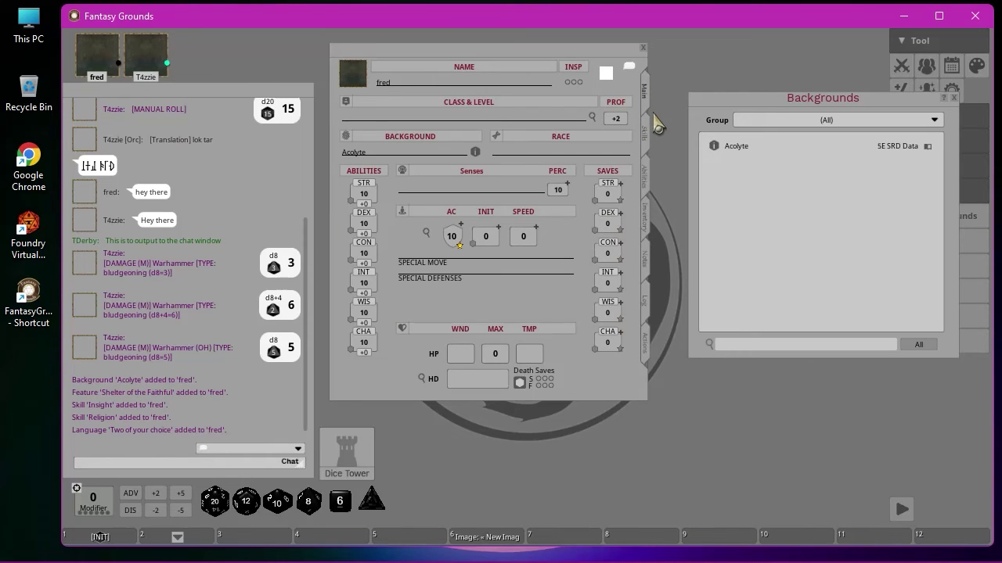
# Step: Close the Backgrounds list and add the Ranger class to fred's sheet from the Classes list
pyautogui.click(953, 98)
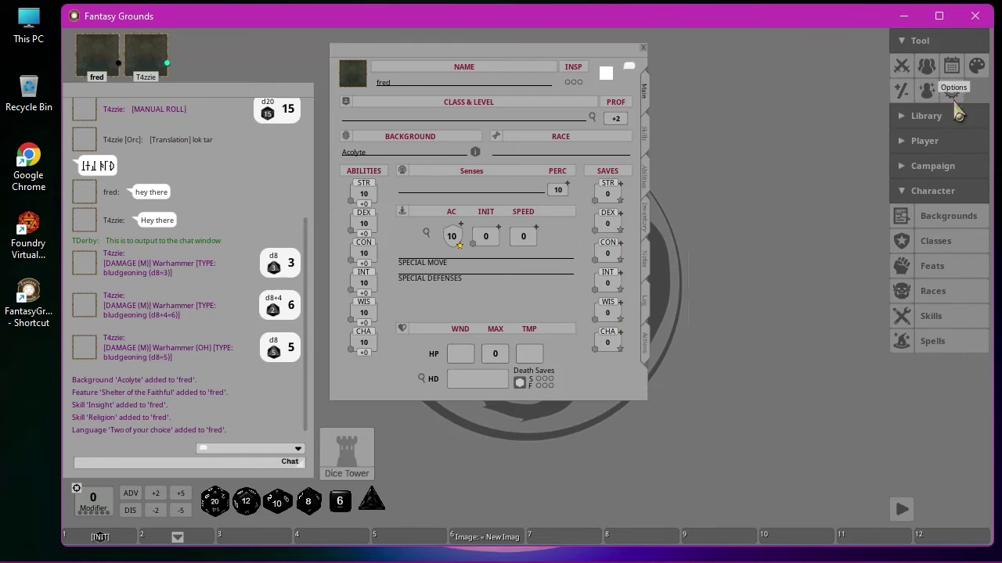
pyautogui.click(933, 241)
pyautogui.moveTo(566, 157); pyautogui.dragTo(883, 61)
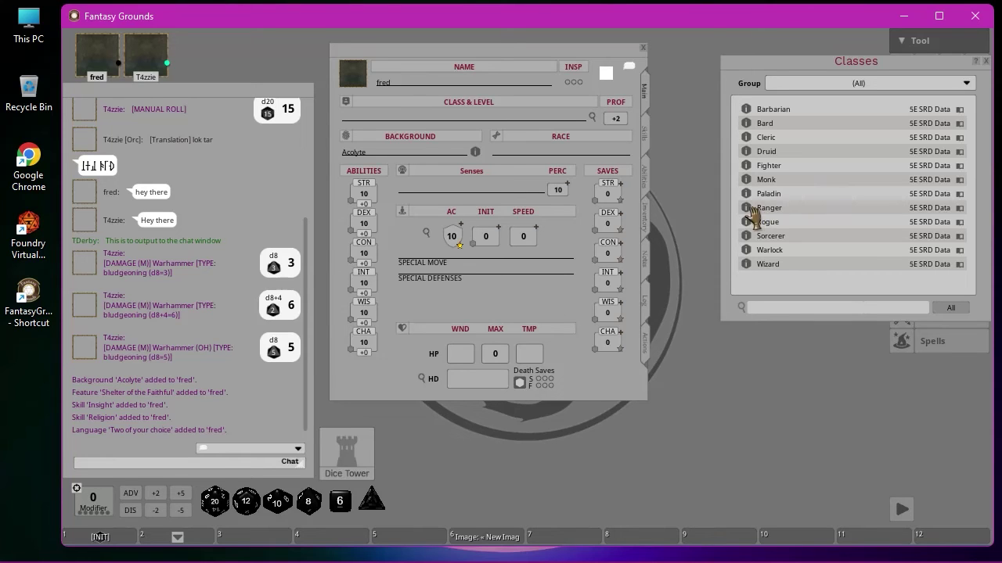
pyautogui.moveTo(747, 208); pyautogui.dragTo(461, 309)
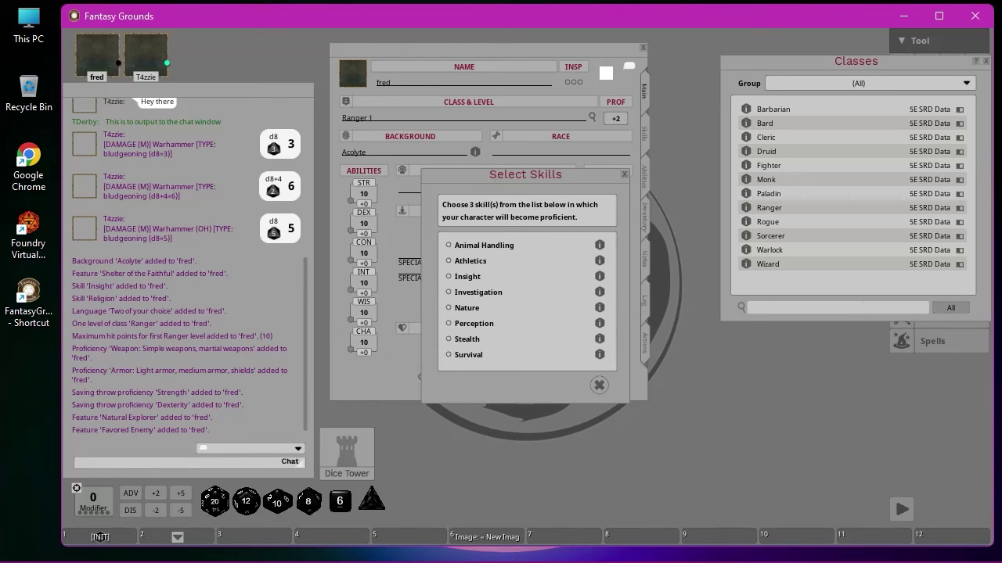
# Step: Choose Animal Handling, Survival and Stealth as fred's Ranger skill proficiencies, and close the Classes list
pyautogui.moveTo(507, 180); pyautogui.dragTo(643, 139)
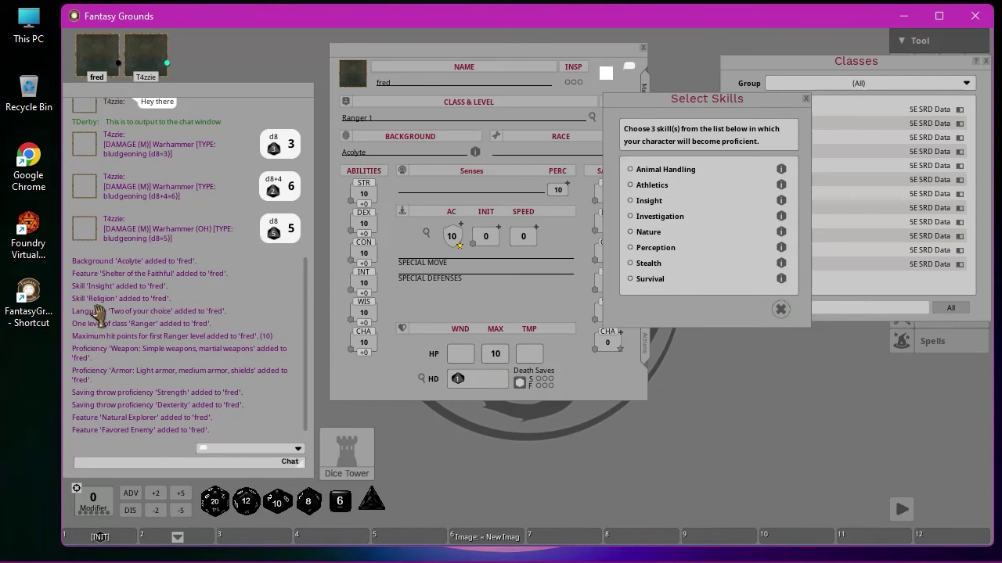
pyautogui.moveTo(703, 111); pyautogui.dragTo(765, 84)
pyautogui.click(647, 140)
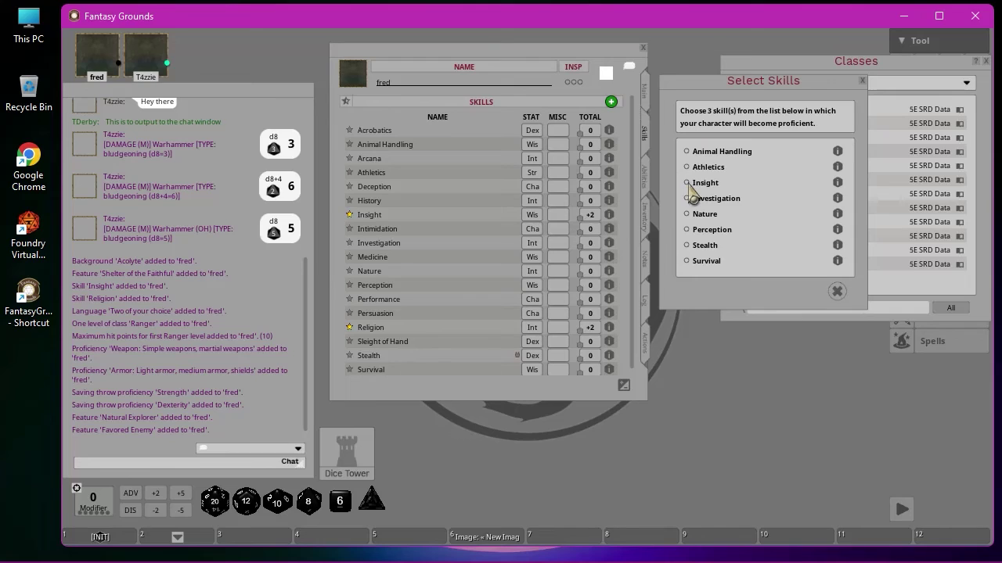
pyautogui.click(686, 151)
pyautogui.click(686, 262)
pyautogui.click(687, 214)
pyautogui.click(686, 215)
pyautogui.click(687, 245)
pyautogui.click(815, 292)
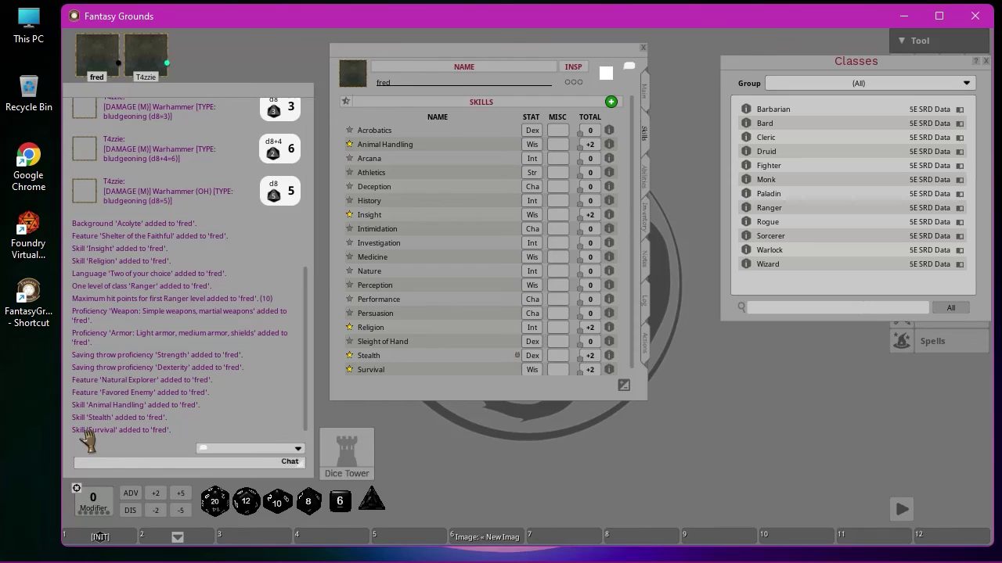
pyautogui.click(646, 94)
pyautogui.click(985, 61)
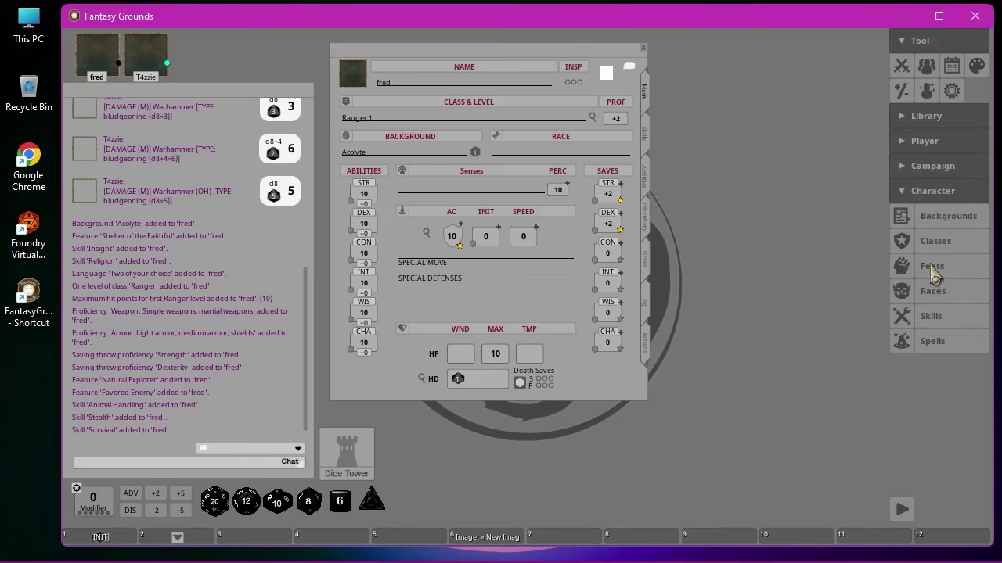
# Step: Add the Grappler feat from the Feats list to the Abilities page of fred's sheet and close the list
pyautogui.click(933, 270)
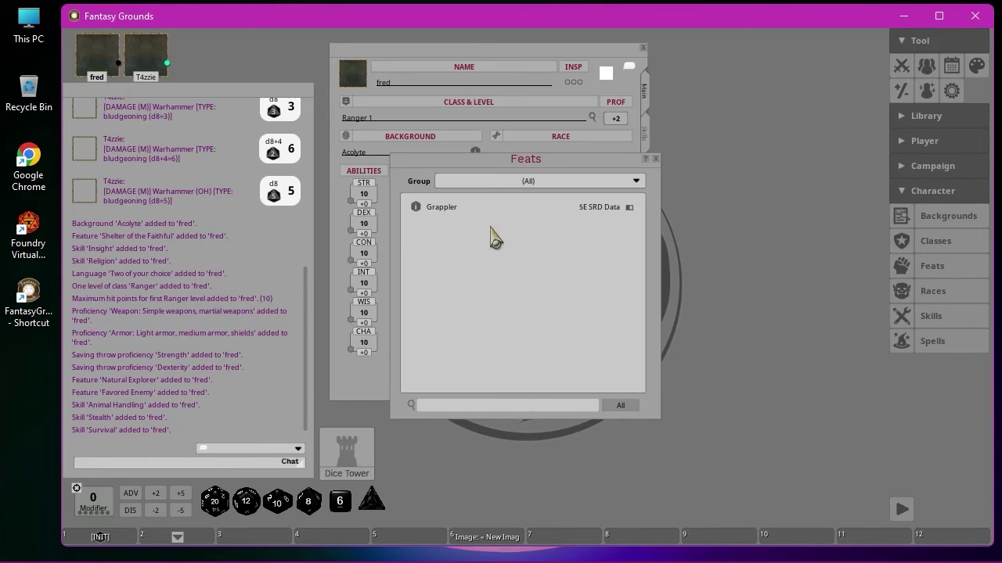
pyautogui.moveTo(495, 154); pyautogui.dragTo(774, 121)
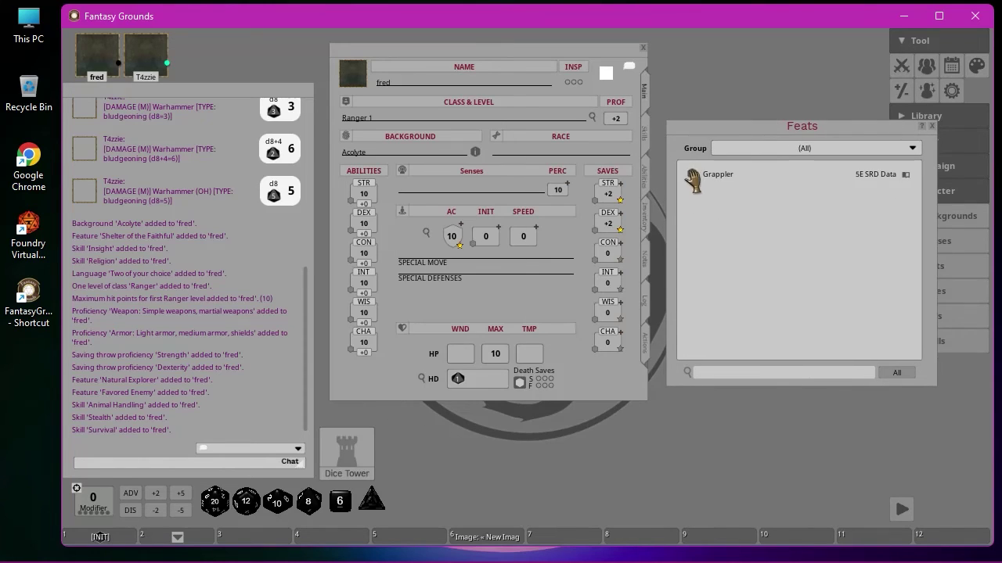
pyautogui.click(932, 126)
pyautogui.click(647, 179)
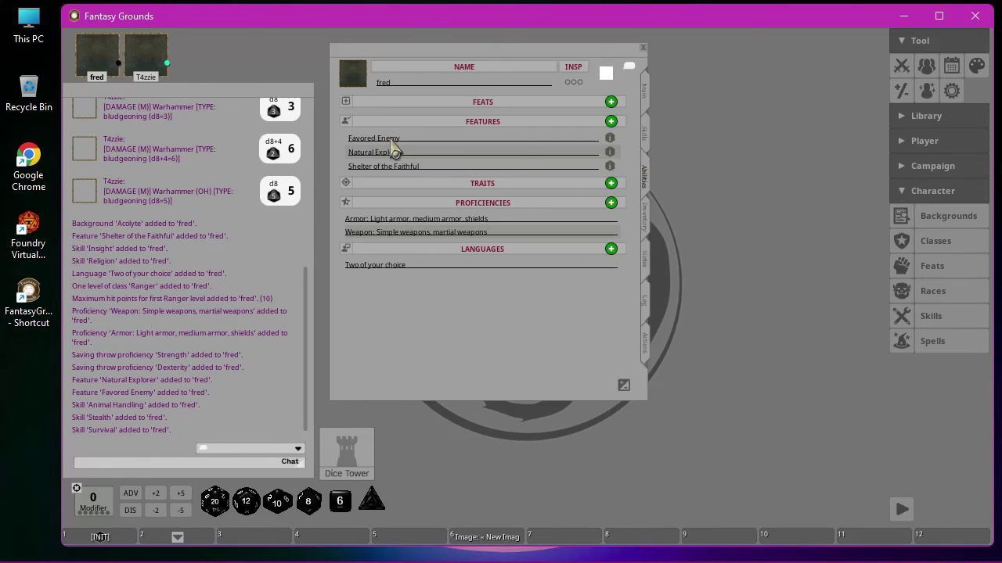
pyautogui.click(928, 268)
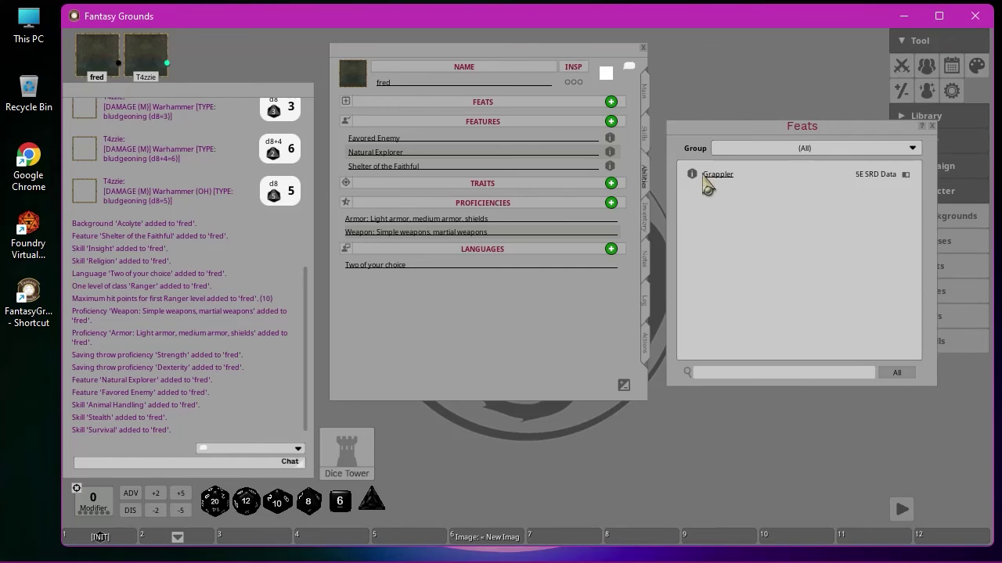
pyautogui.moveTo(708, 183); pyautogui.dragTo(505, 177)
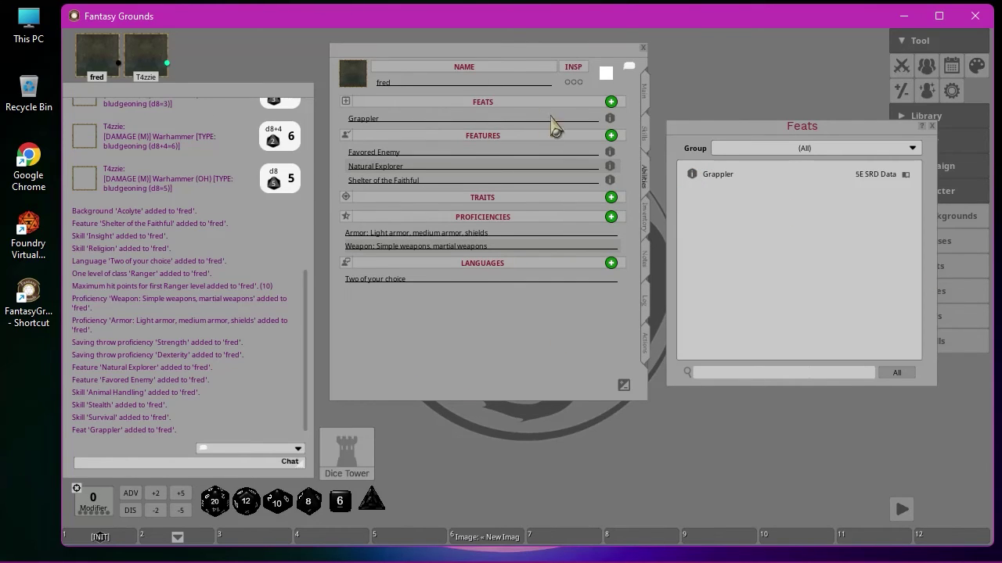
pyautogui.click(931, 126)
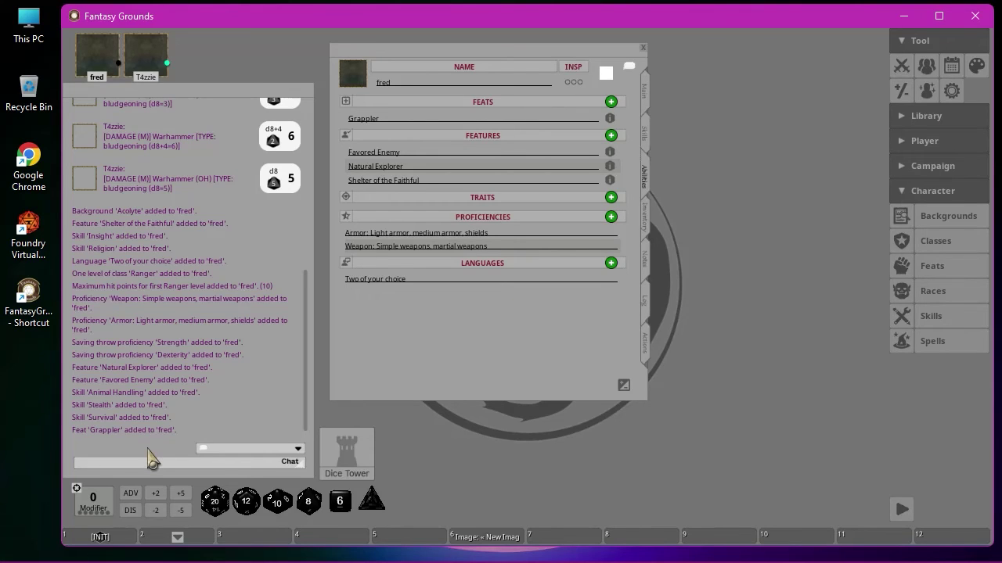
# Step: Add the Tiefling race from the Races list to fred's sheet, check the Abilities page and close the list
pyautogui.click(933, 291)
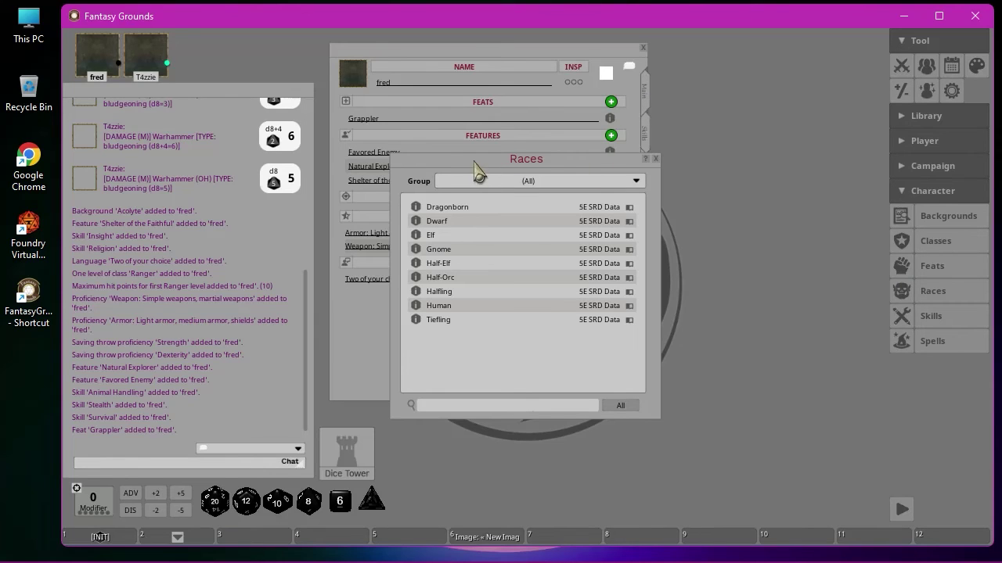
pyautogui.moveTo(477, 171); pyautogui.dragTo(770, 140)
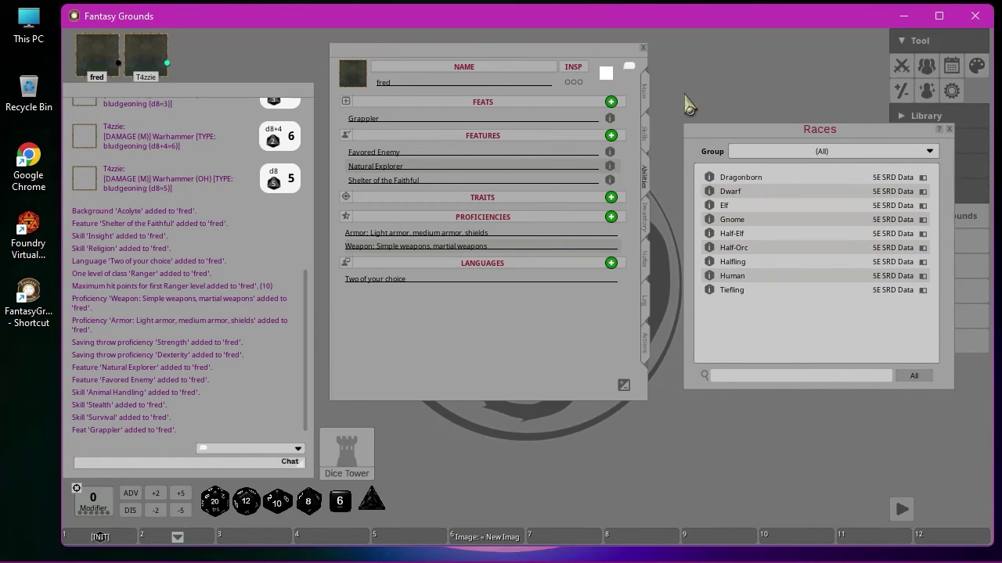
pyautogui.click(646, 88)
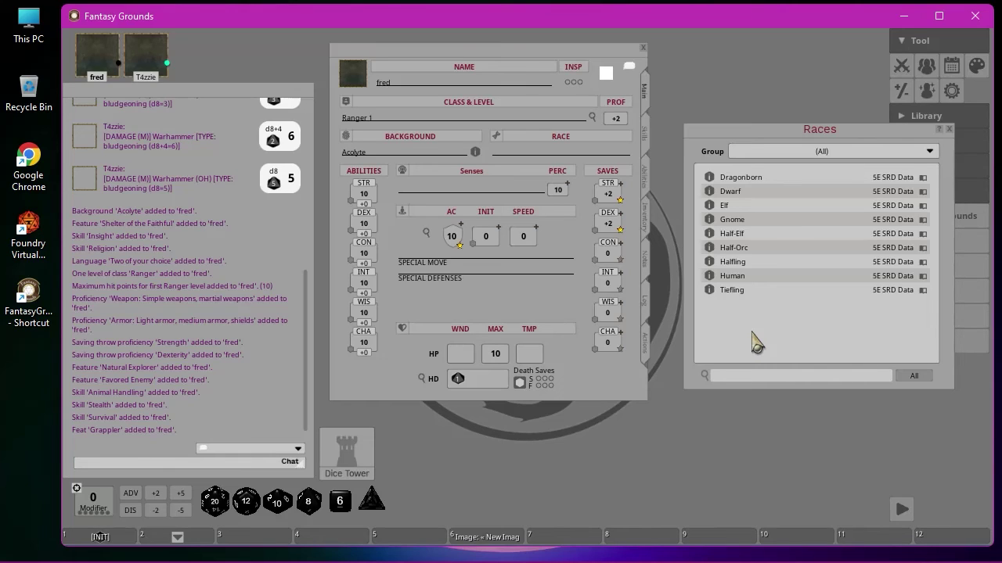
pyautogui.moveTo(711, 296); pyautogui.dragTo(432, 294)
pyautogui.moveTo(732, 291); pyautogui.dragTo(436, 201)
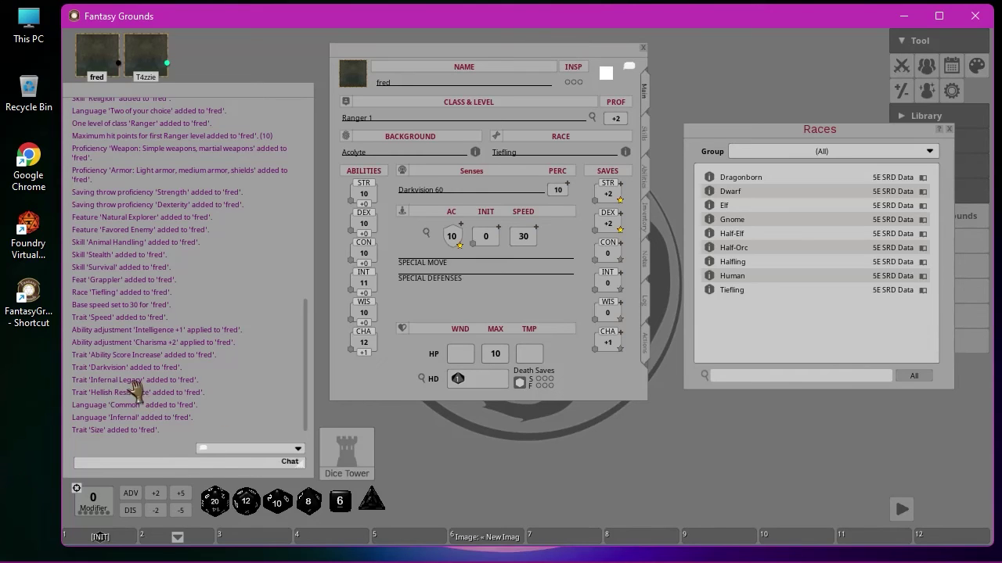
pyautogui.click(646, 179)
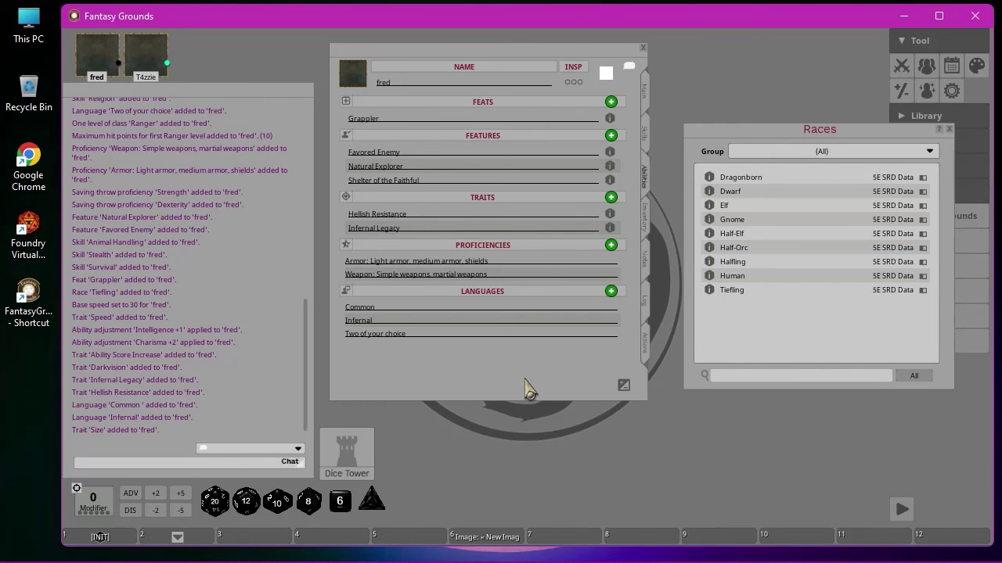
pyautogui.click(949, 129)
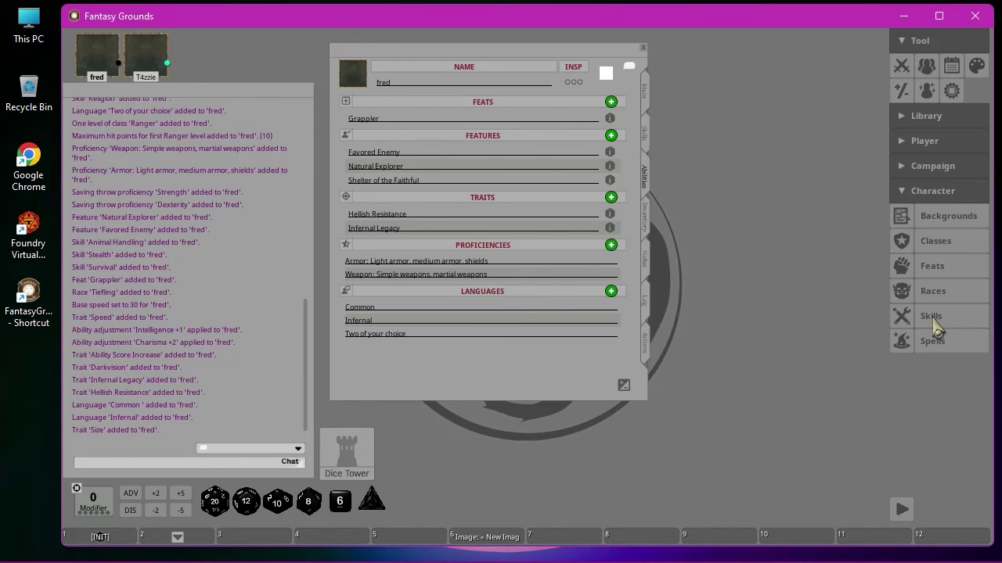
# Step: Examine the Skills page of fred's sheet and the Skills list
pyautogui.click(644, 135)
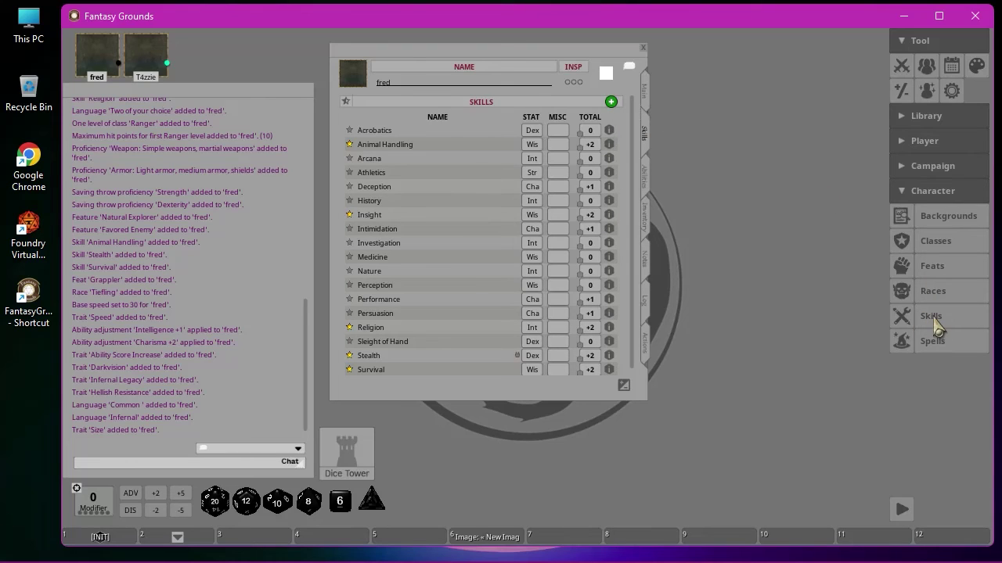
pyautogui.click(933, 317)
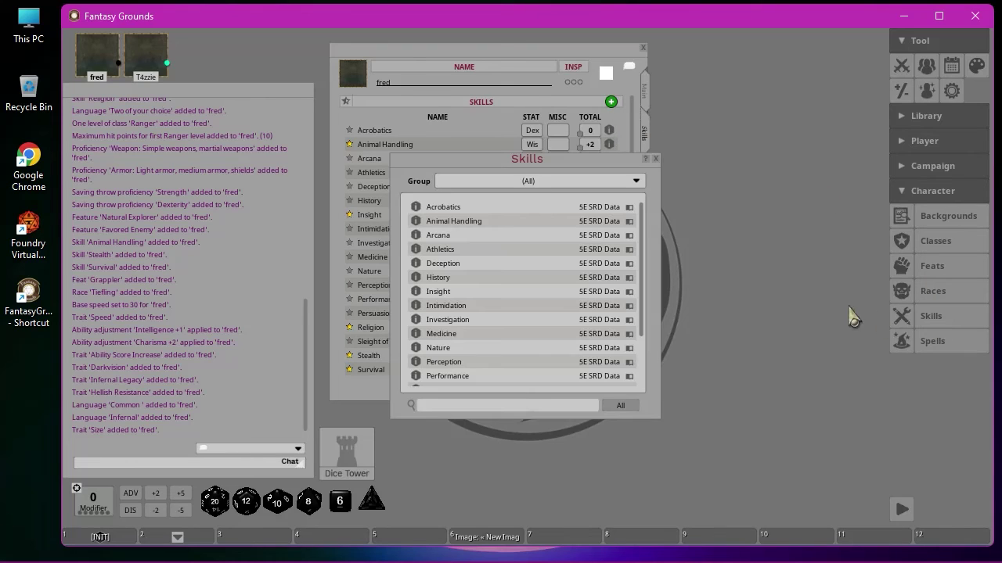
pyautogui.click(656, 160)
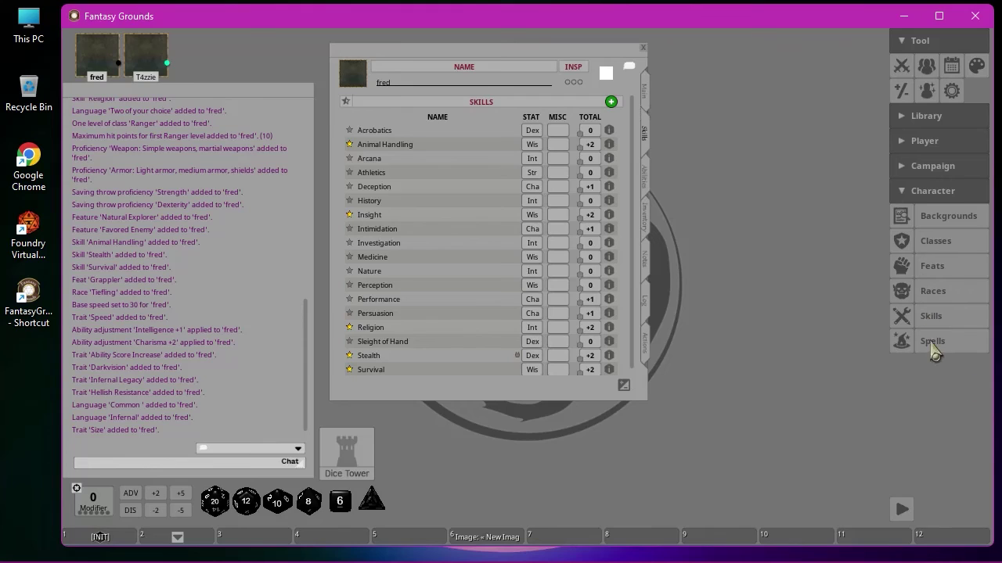
# Step: Search the Spells list for "good", add Goodberry to the Actions page of fred's sheet and close the list
pyautogui.click(647, 344)
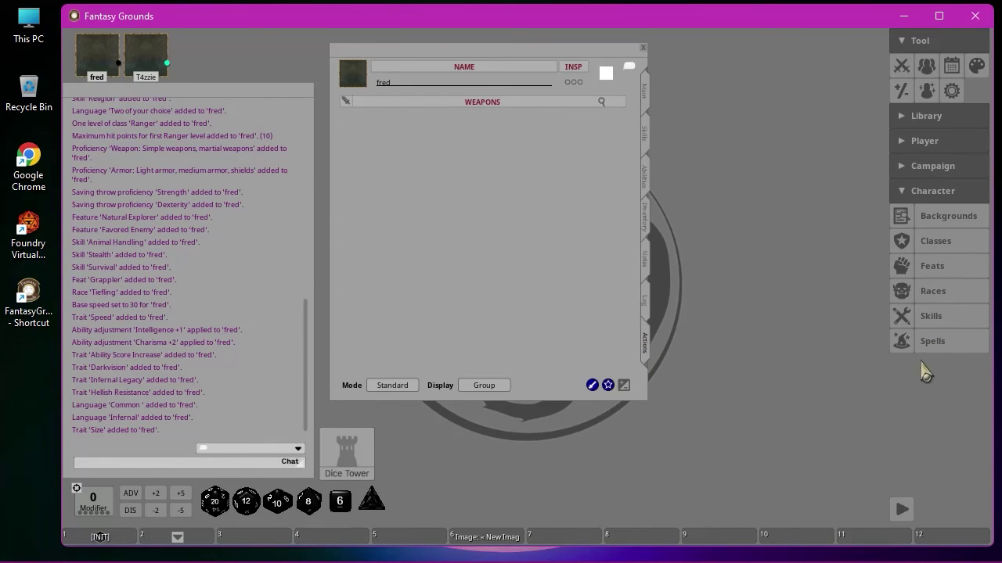
pyautogui.click(940, 343)
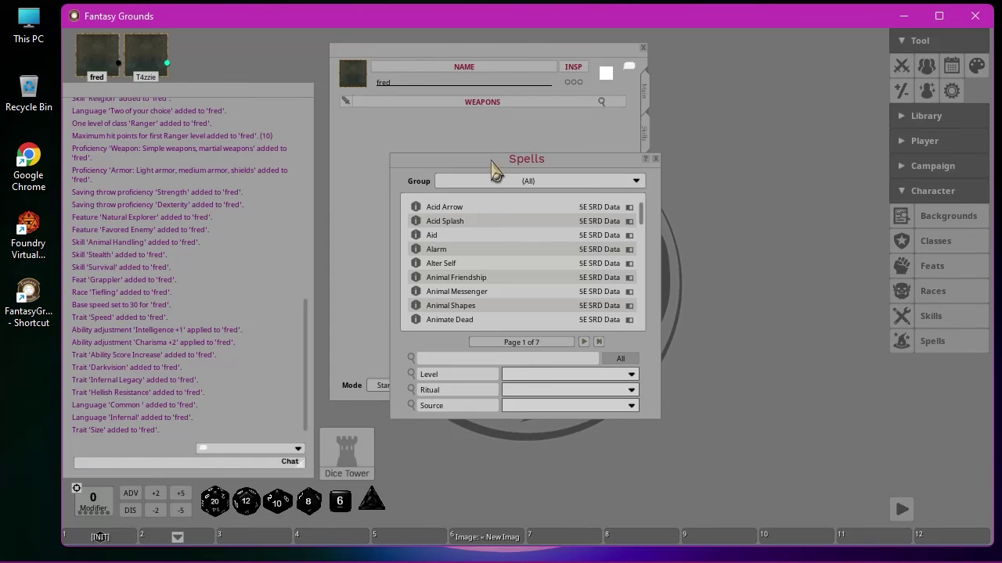
pyautogui.moveTo(493, 168); pyautogui.dragTo(799, 119)
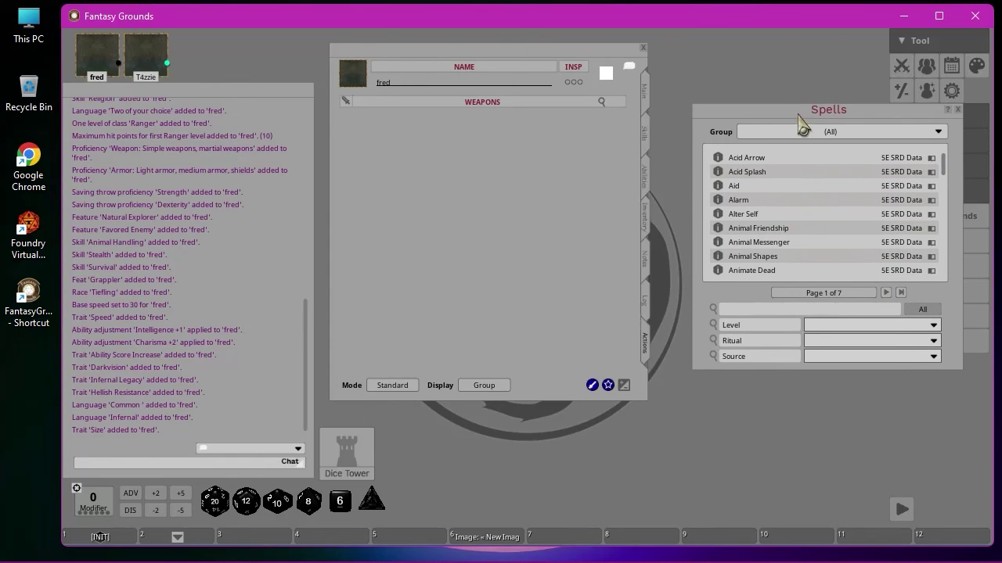
pyautogui.click(750, 310)
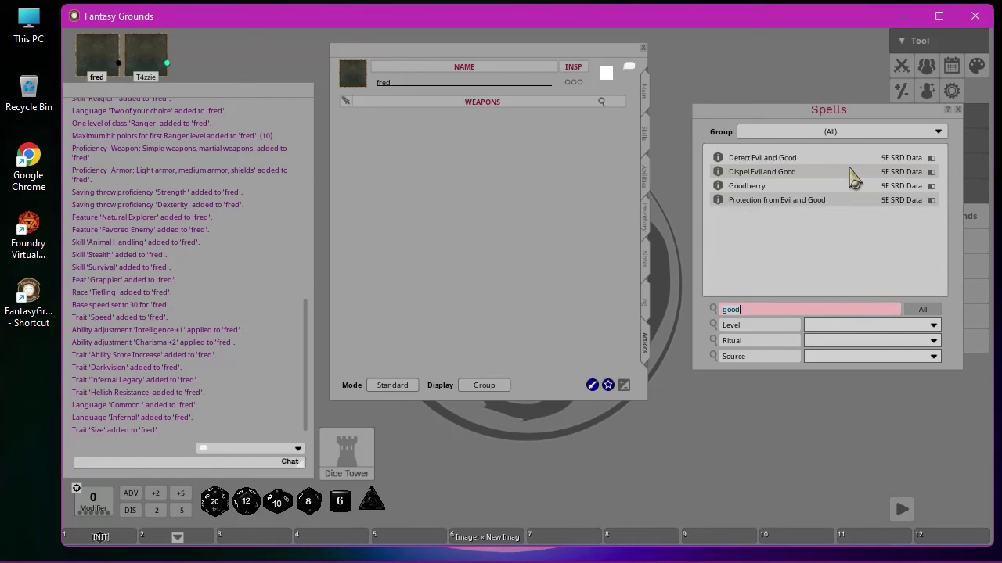
pyautogui.moveTo(718, 188); pyautogui.dragTo(431, 270)
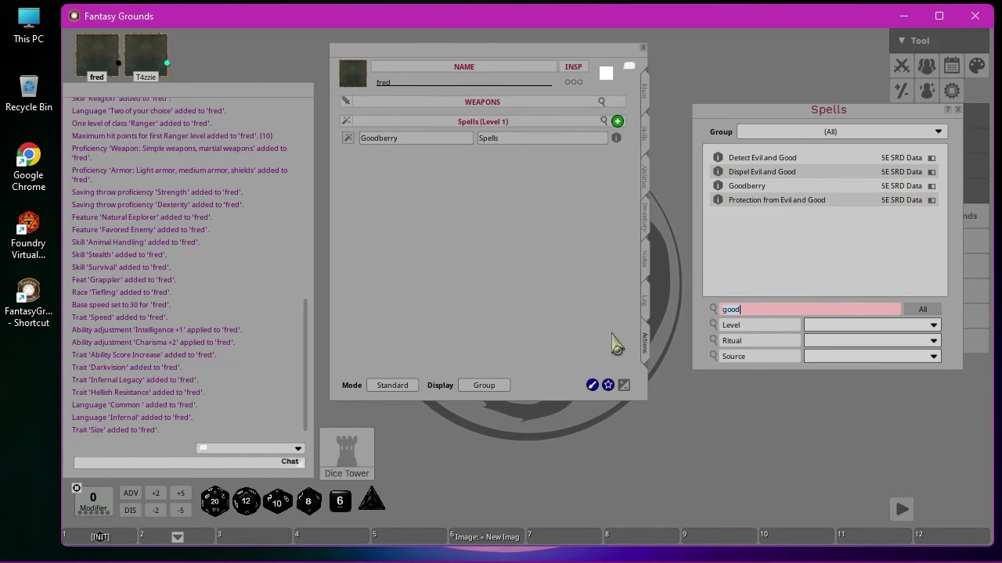
pyautogui.click(740, 309)
pyautogui.click(959, 109)
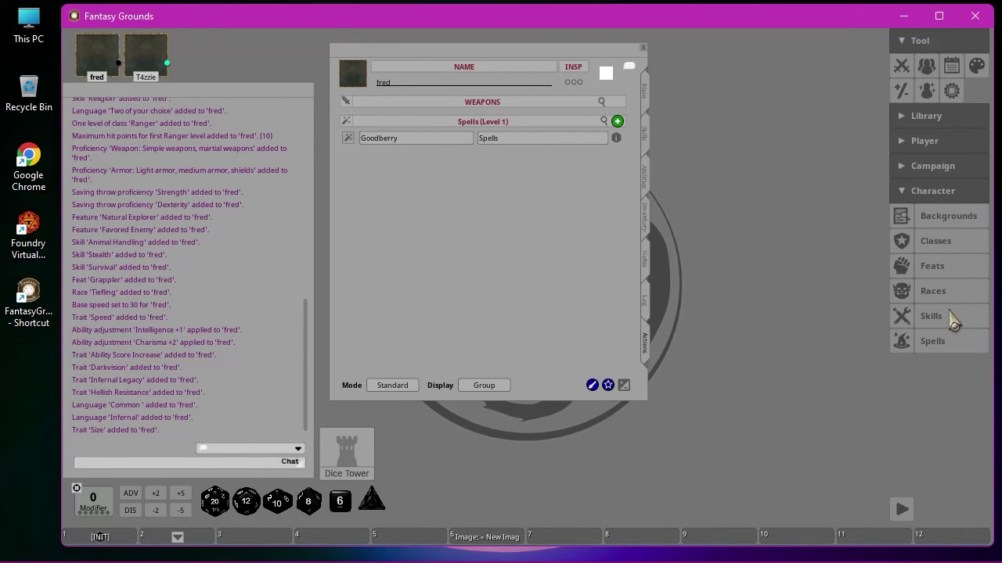
# Step: Expand the Campaign group and take a brief look at its Images list
pyautogui.click(906, 166)
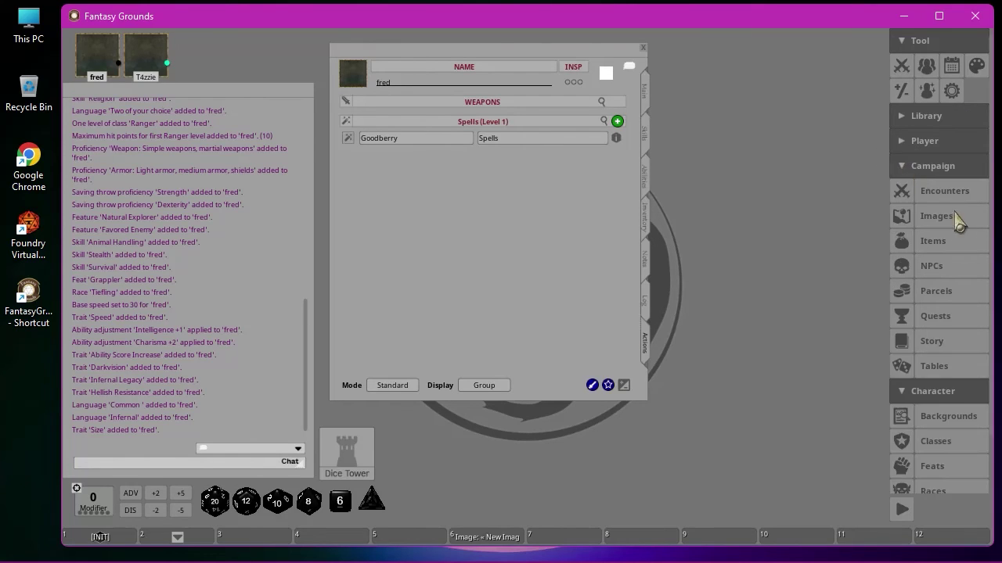
pyautogui.click(936, 219)
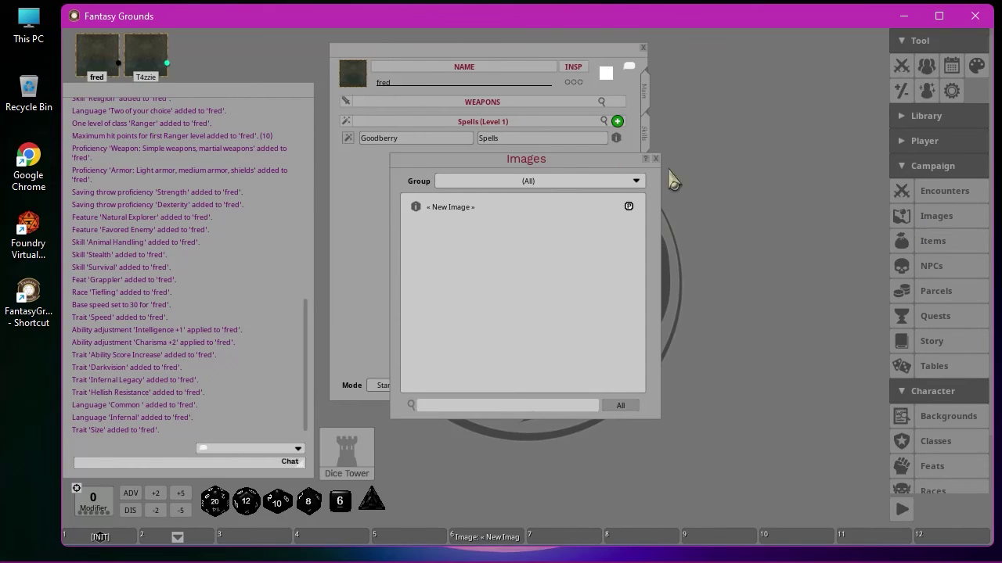
pyautogui.click(657, 160)
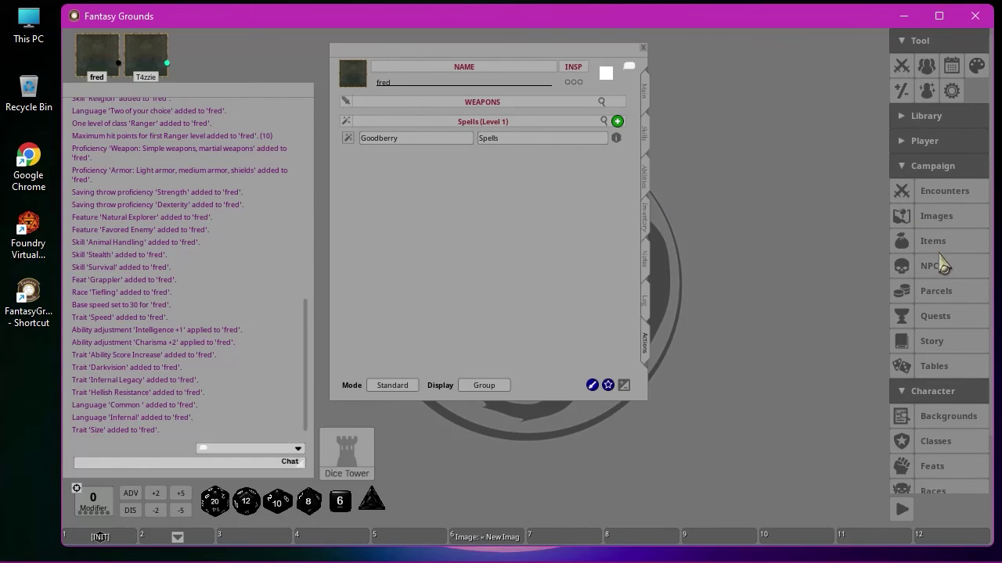
# Step: Search the Items list for "long" and add the Longbow to the weapons on fred's Actions page
pyautogui.click(936, 242)
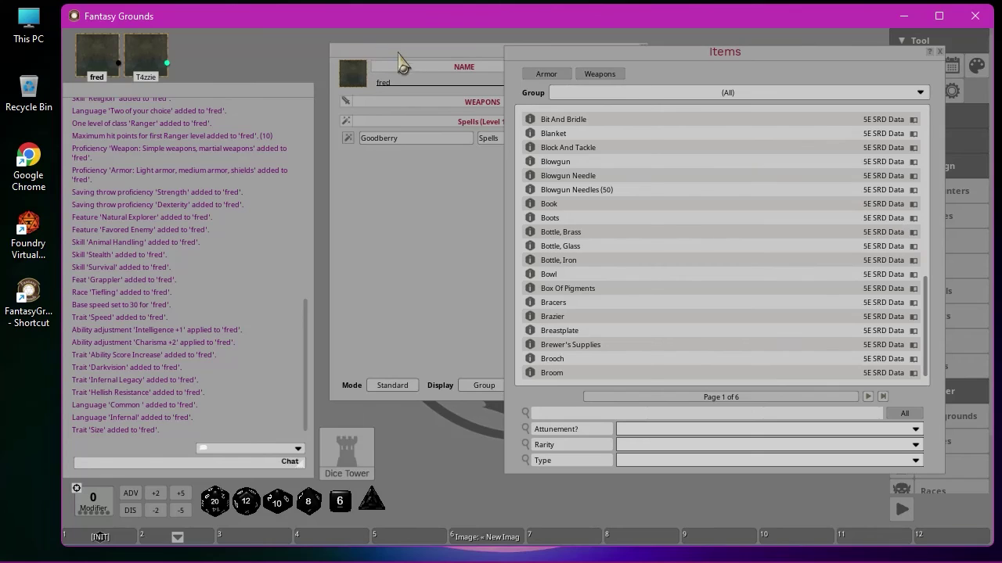
pyautogui.moveTo(407, 50); pyautogui.dragTo(270, 40)
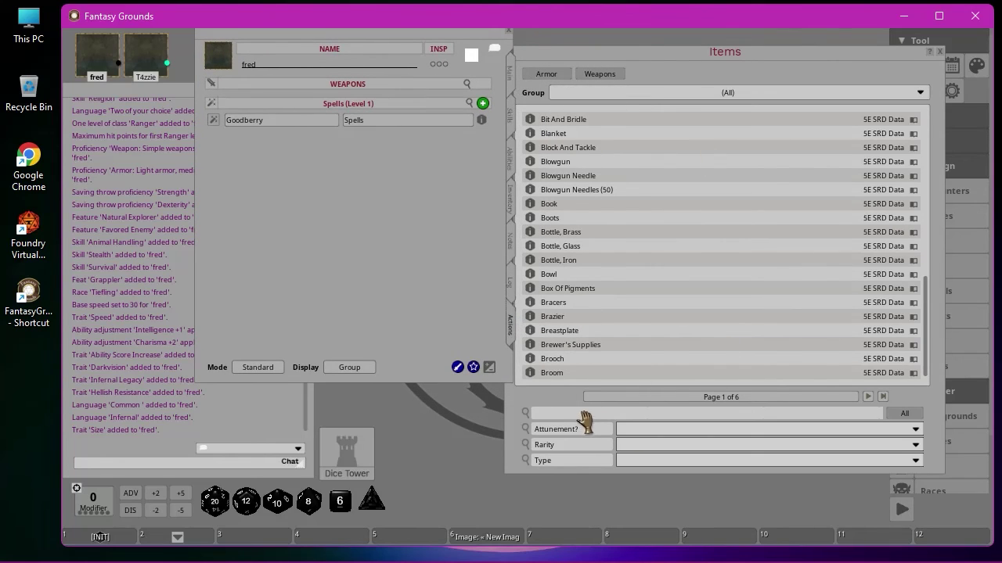
pyautogui.click(604, 413)
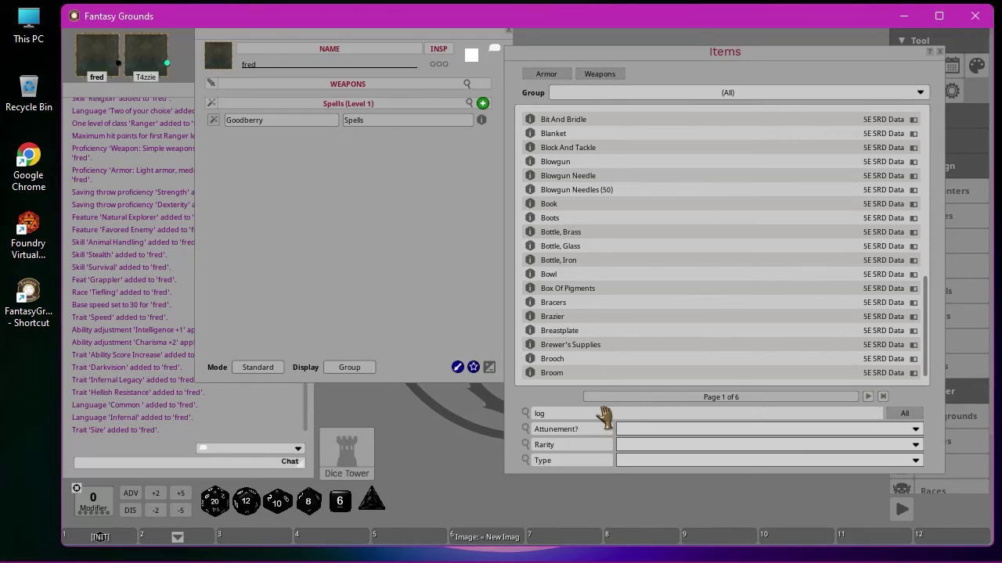
pyautogui.write('log')
pyautogui.press('BackSpace')
pyautogui.write('ng')
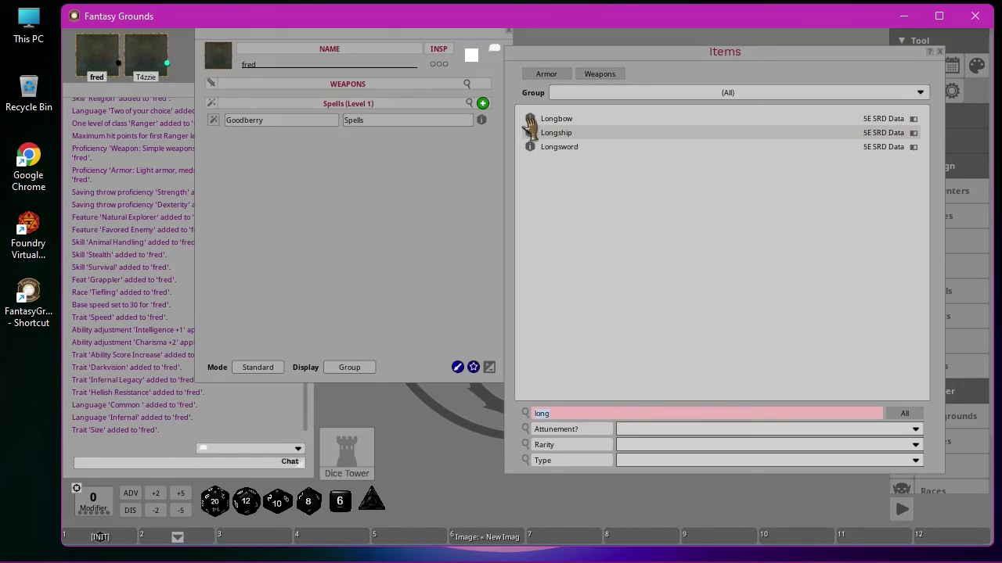
pyautogui.moveTo(528, 118); pyautogui.dragTo(366, 228)
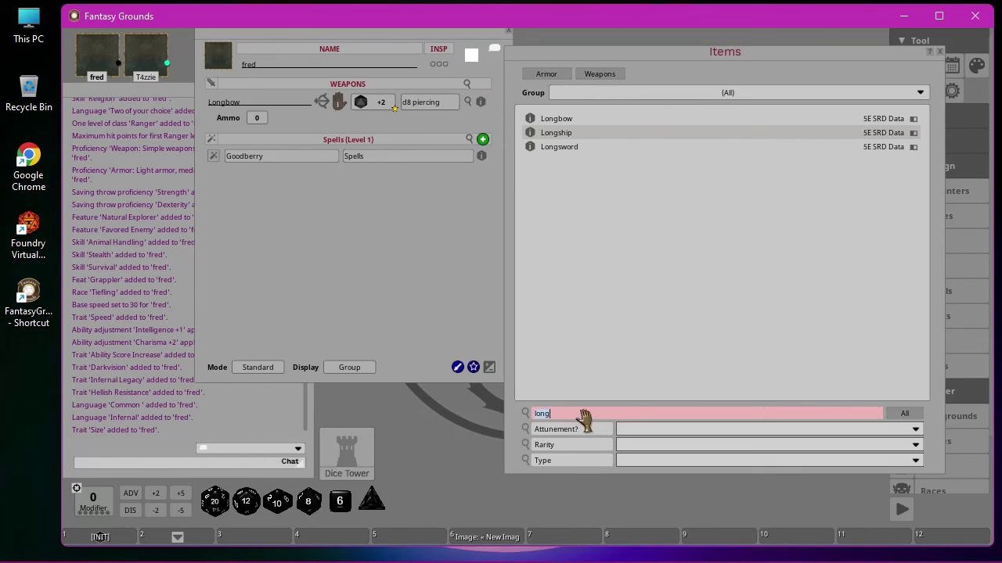
# Step: Search the Items list for "arr" and try to add Arrows (20) to the weapons on fred's Actions page
pyautogui.click(588, 415)
pyautogui.press('BackSpace')
pyautogui.press('BackSpace')
pyautogui.press('BackSpace')
pyautogui.press('BackSpace')
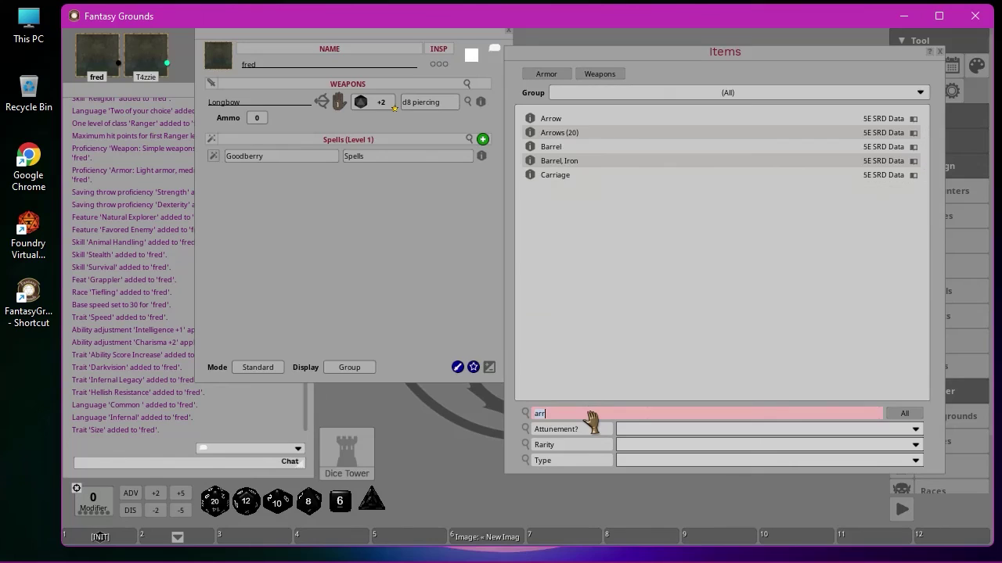
pyautogui.moveTo(530, 132); pyautogui.dragTo(309, 144)
pyautogui.moveTo(393, 155); pyautogui.dragTo(478, 40)
pyautogui.moveTo(384, 45); pyautogui.dragTo(462, 345)
pyautogui.moveTo(602, 54); pyautogui.dragTo(639, 55)
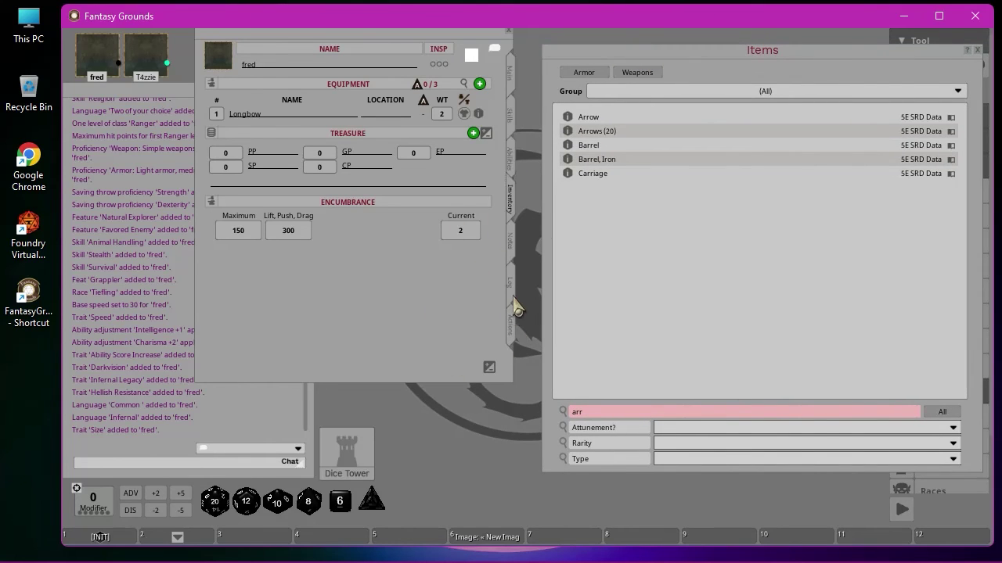
# Step: Delete the Longbow from the weapons on fred's Actions page
pyautogui.click(510, 323)
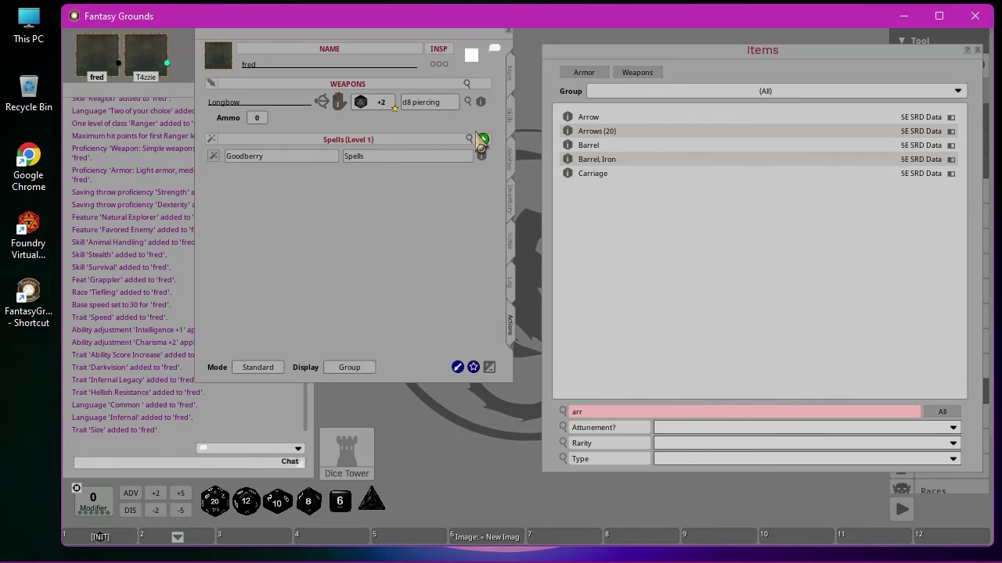
pyautogui.click(489, 367)
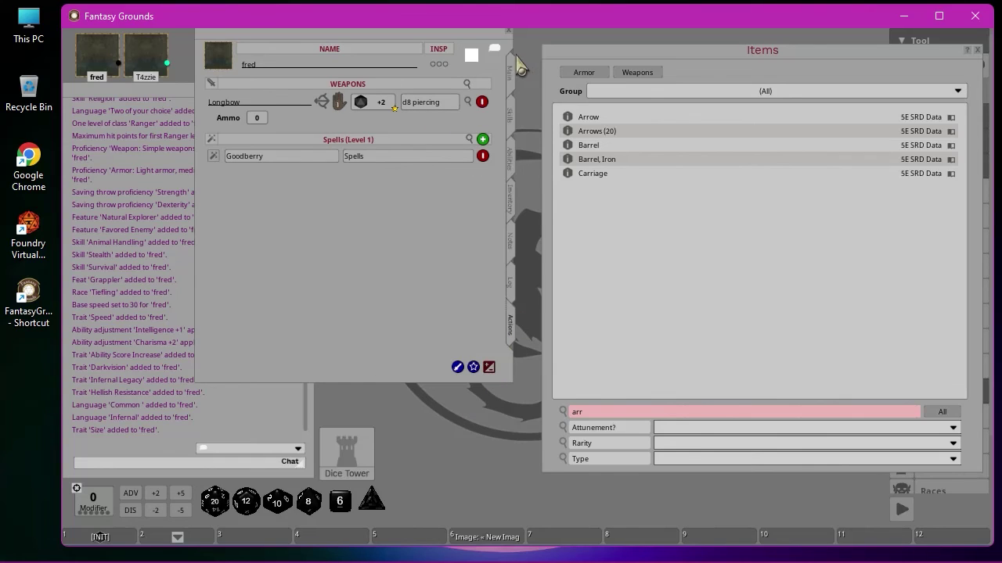
pyautogui.click(482, 102)
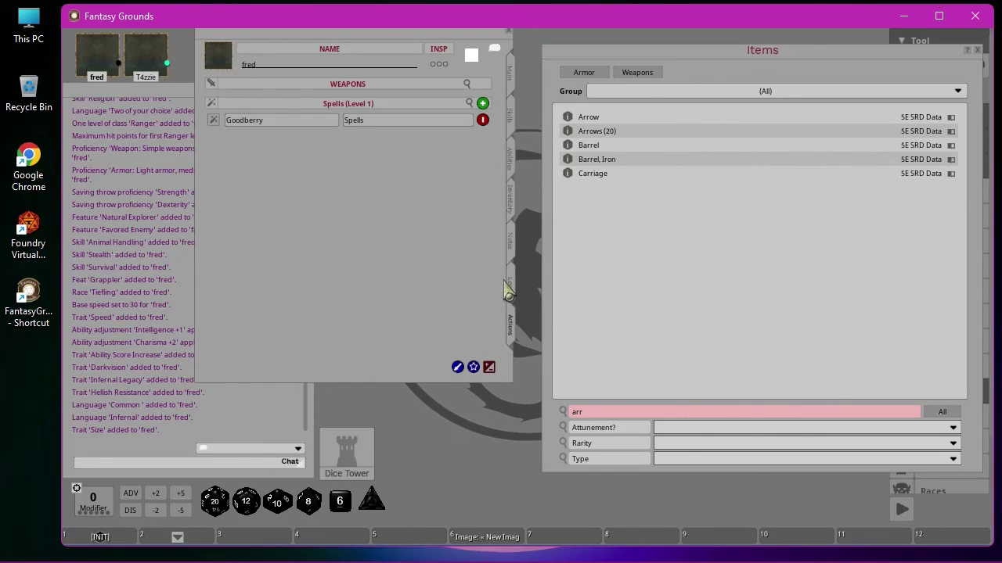
pyautogui.click(489, 367)
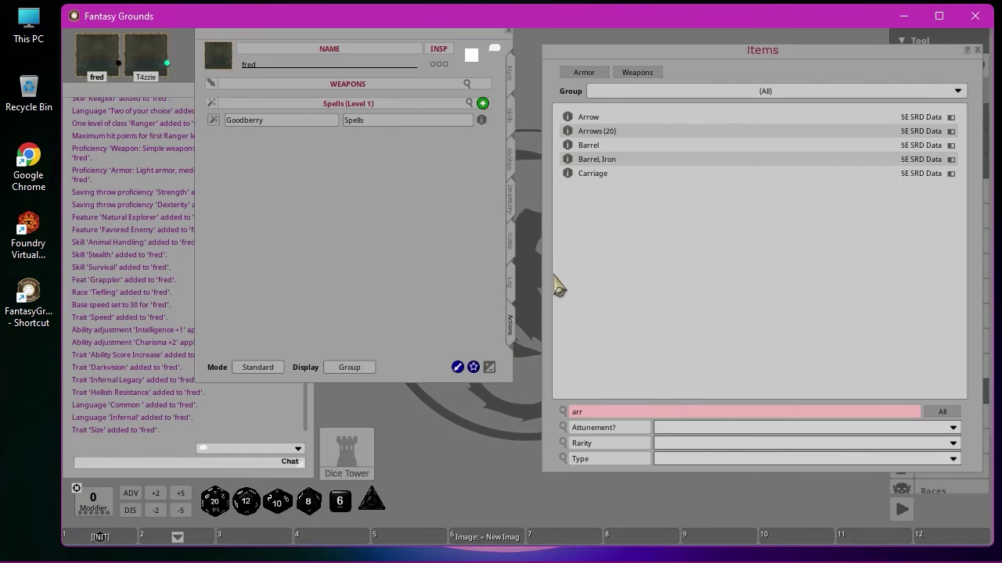
# Step: Add Arrows (20) to fred's inventory, then change the Longbow's equipped status and check the Actions page
pyautogui.click(510, 202)
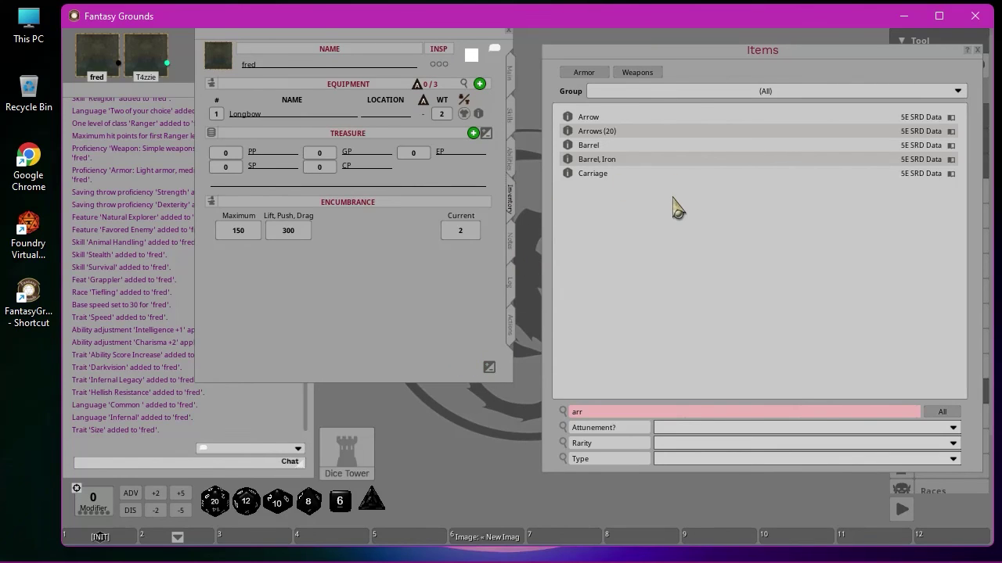
pyautogui.moveTo(600, 133); pyautogui.dragTo(305, 227)
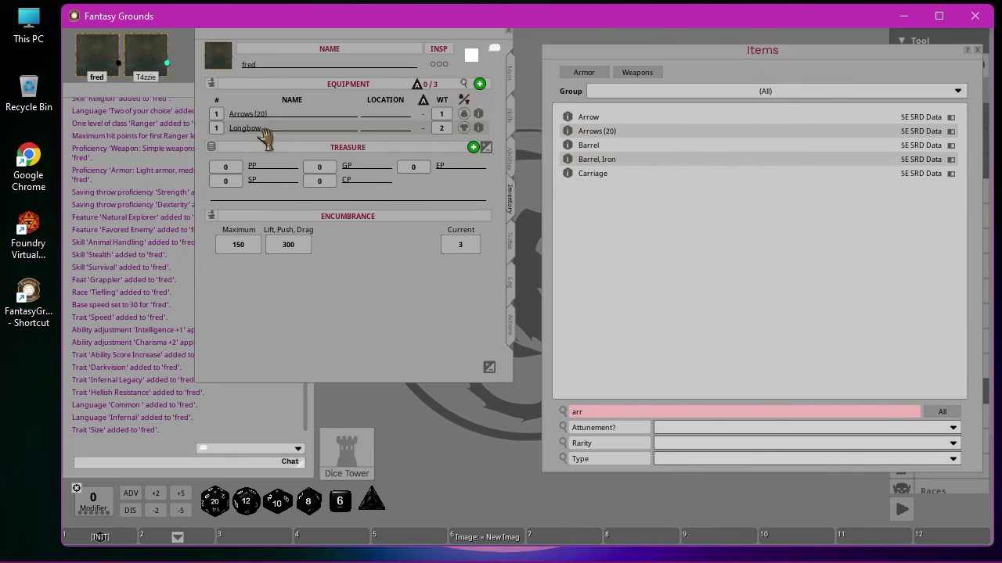
pyautogui.click(463, 127)
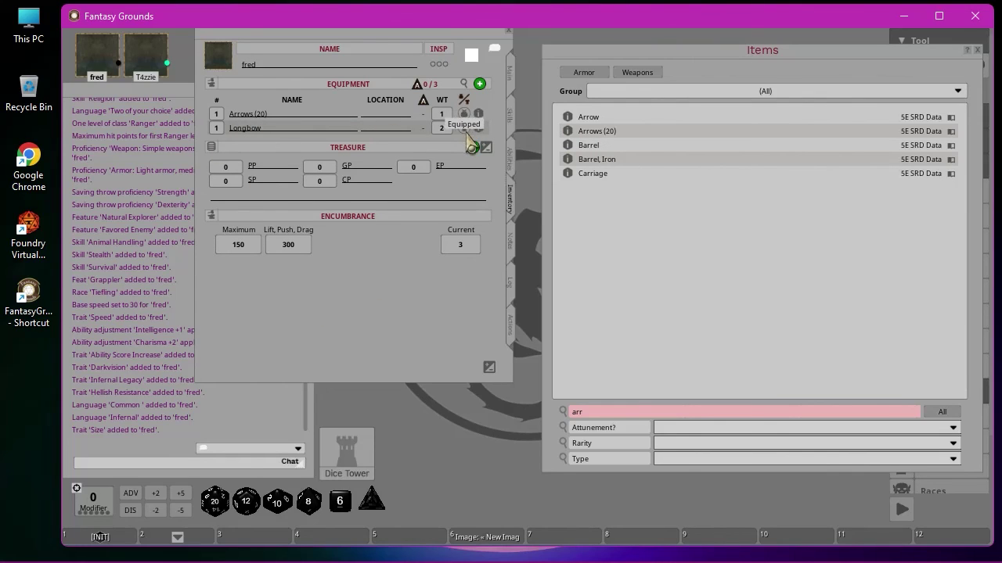
pyautogui.click(464, 128)
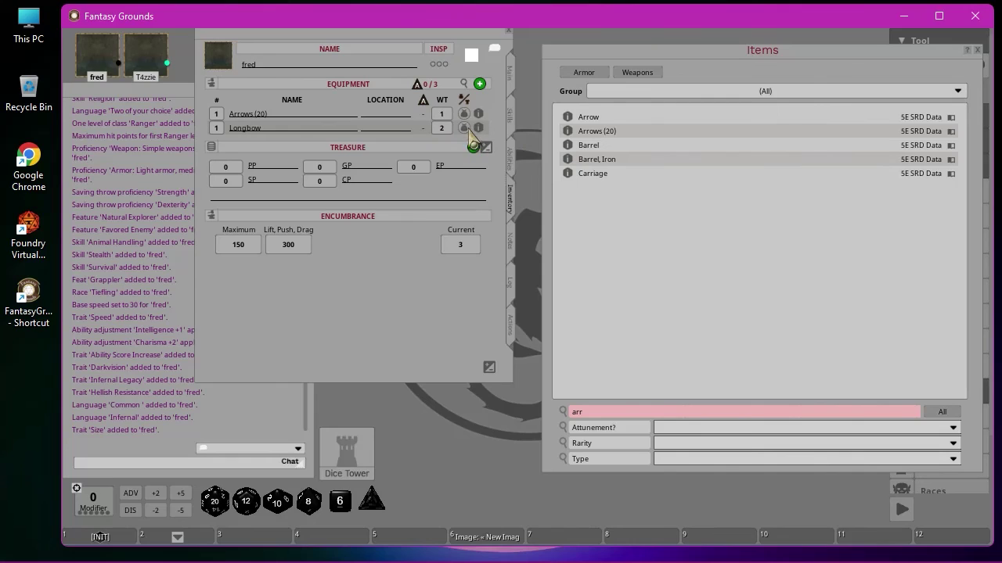
pyautogui.click(510, 340)
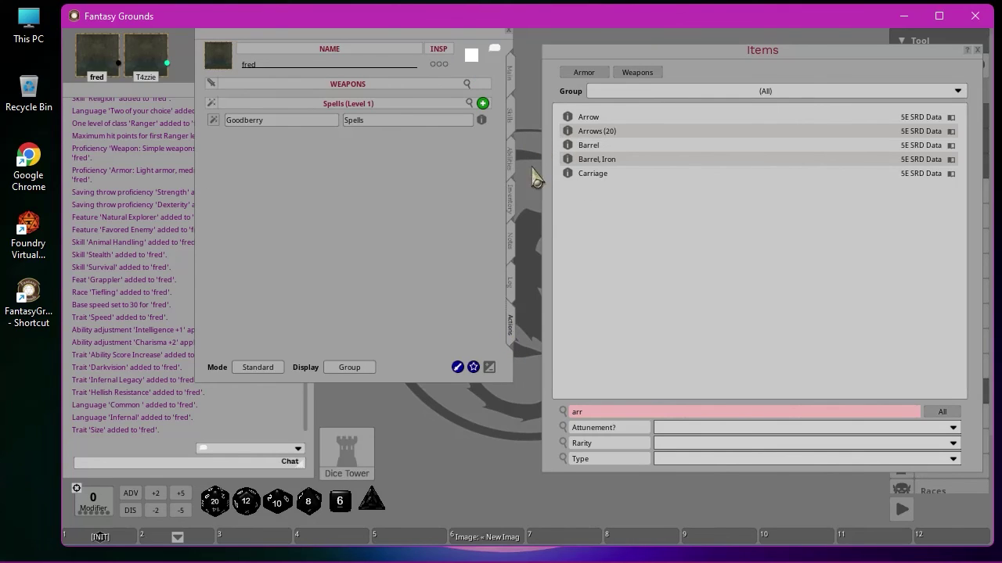
# Step: Search the Items list for "long", replace the Longbow in fred's inventory with a fresh copy and check the Actions page
pyautogui.click(596, 412)
pyautogui.press('BackSpace')
pyautogui.press('BackSpace')
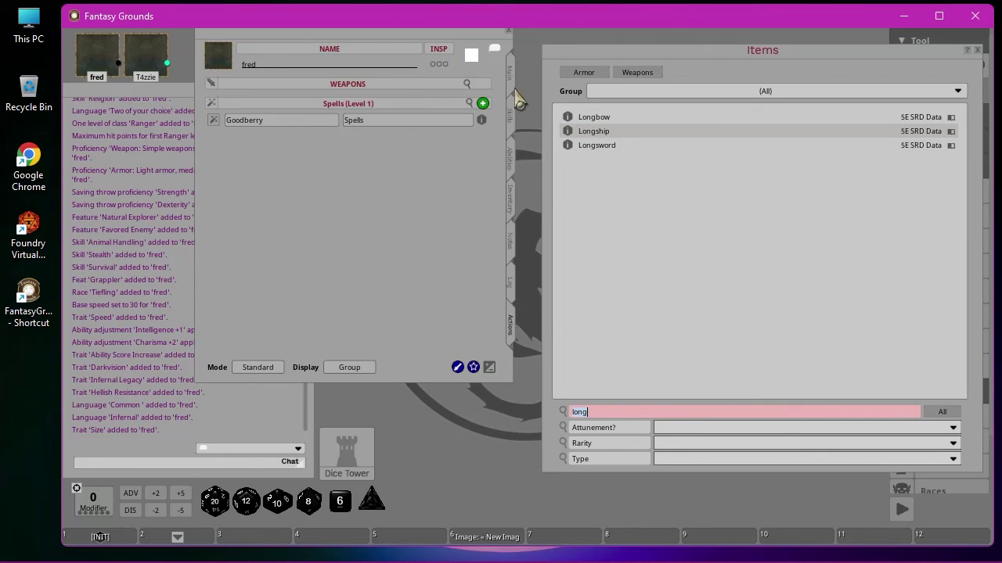
pyautogui.click(511, 205)
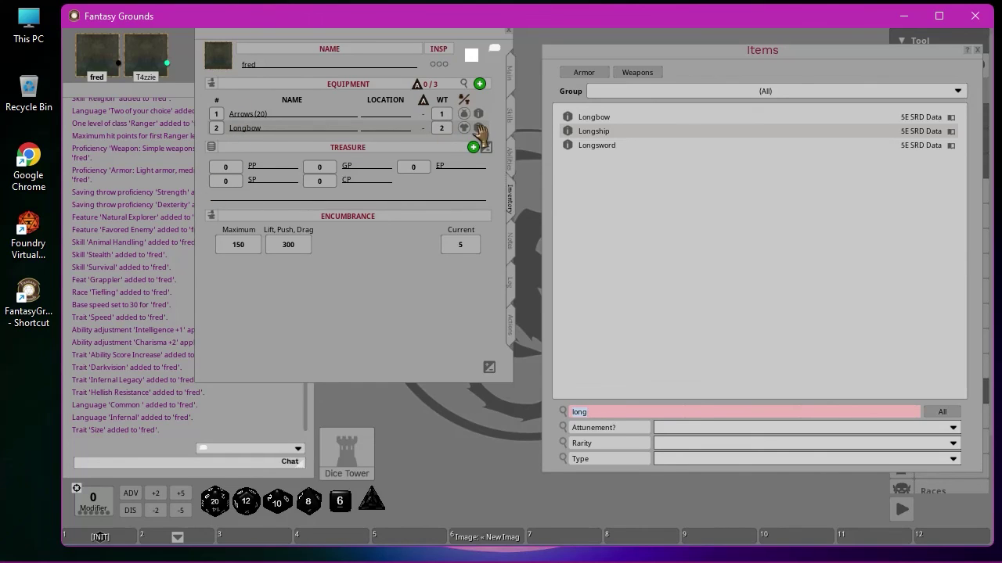
pyautogui.click(488, 367)
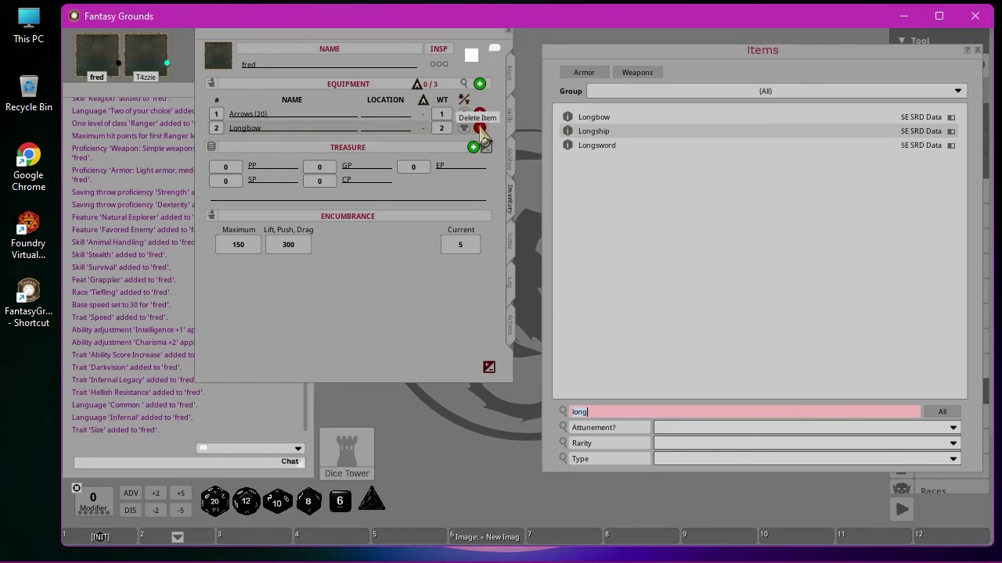
pyautogui.click(480, 129)
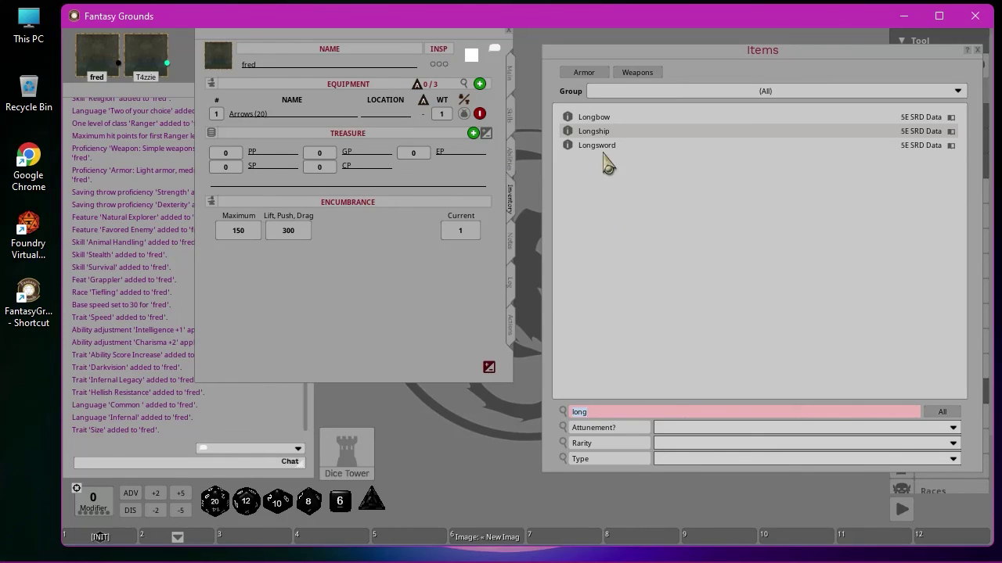
pyautogui.click(489, 368)
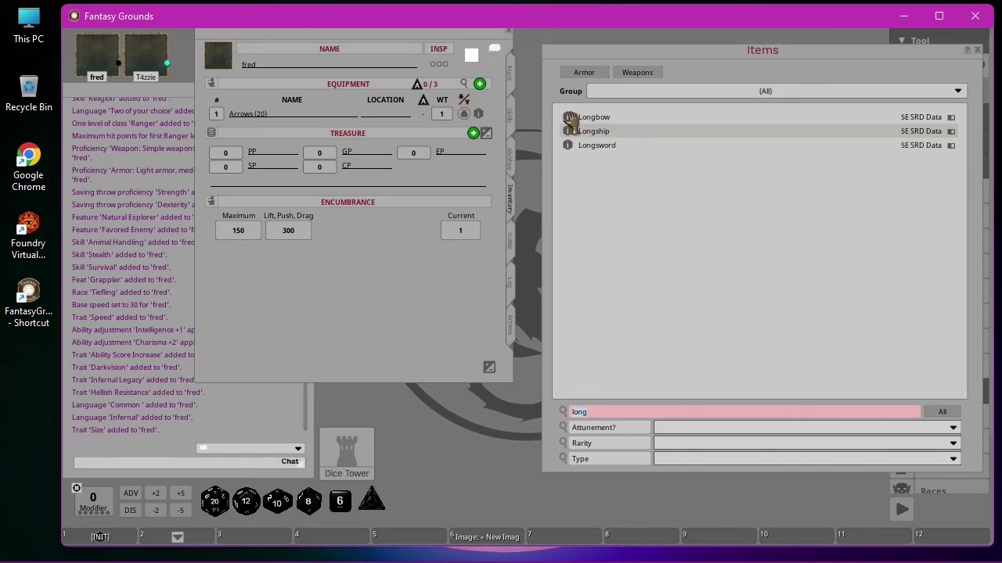
pyautogui.moveTo(568, 122); pyautogui.dragTo(405, 304)
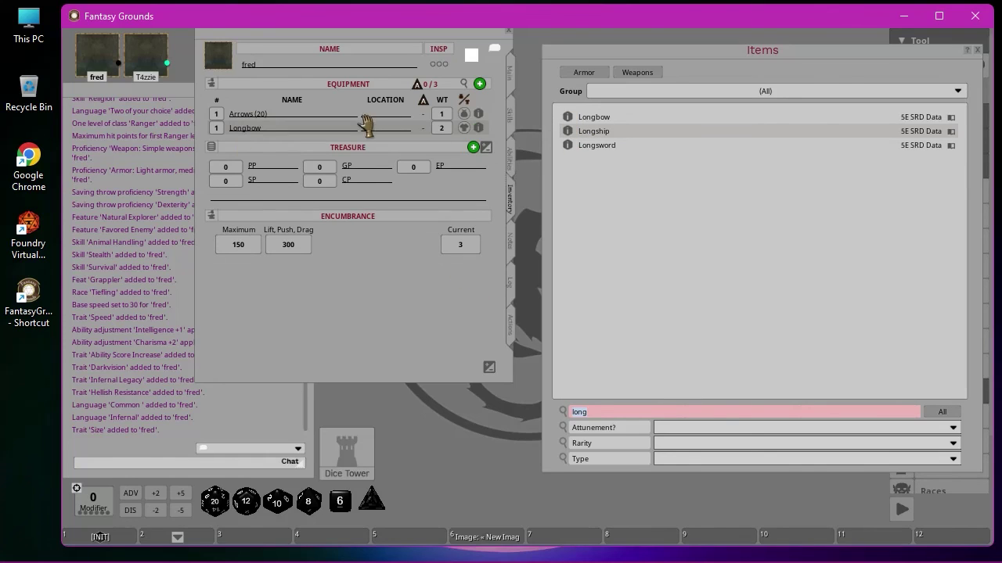
pyautogui.click(510, 329)
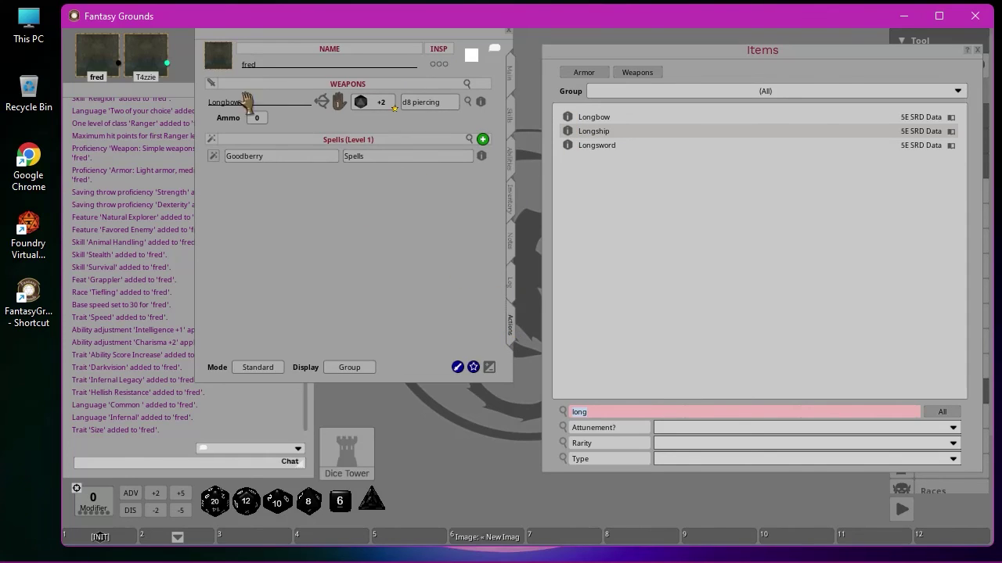
# Step: Search the Items list for "explo" and add the Explorer's Pack to fred's inventory
pyautogui.click(509, 207)
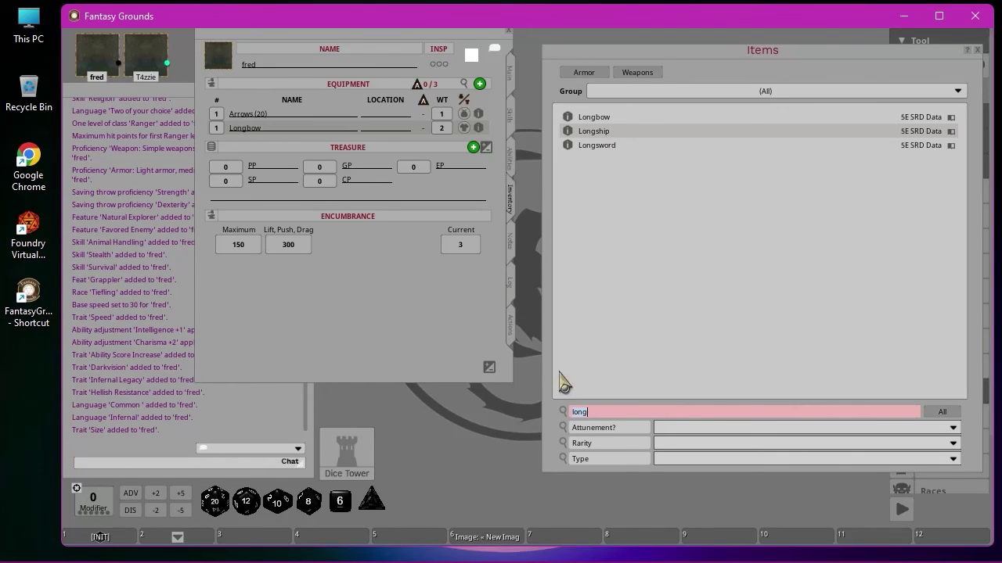
pyautogui.click(608, 413)
pyautogui.press('BackSpace')
pyautogui.press('BackSpace')
pyautogui.press('BackSpace')
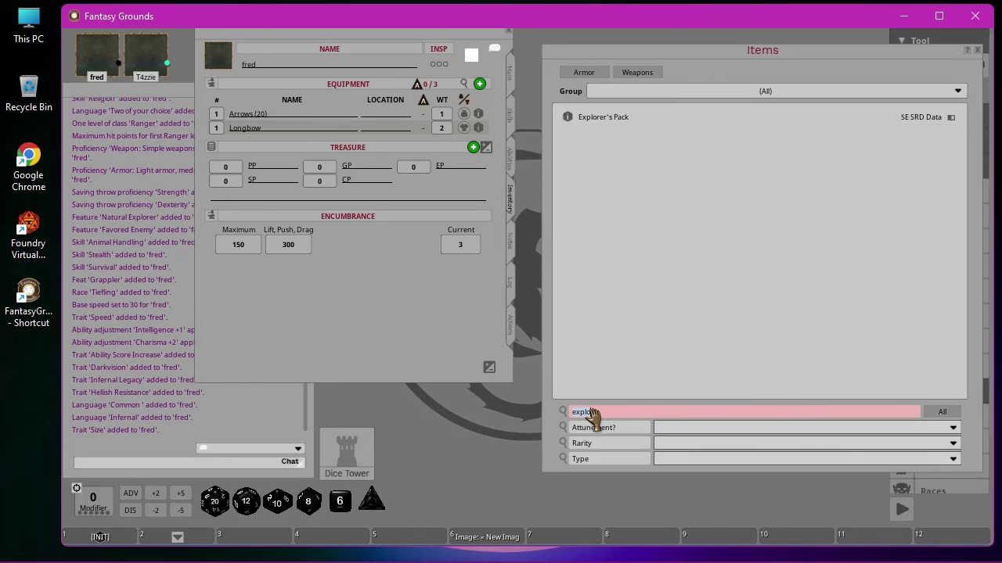
pyautogui.moveTo(568, 123); pyautogui.dragTo(288, 313)
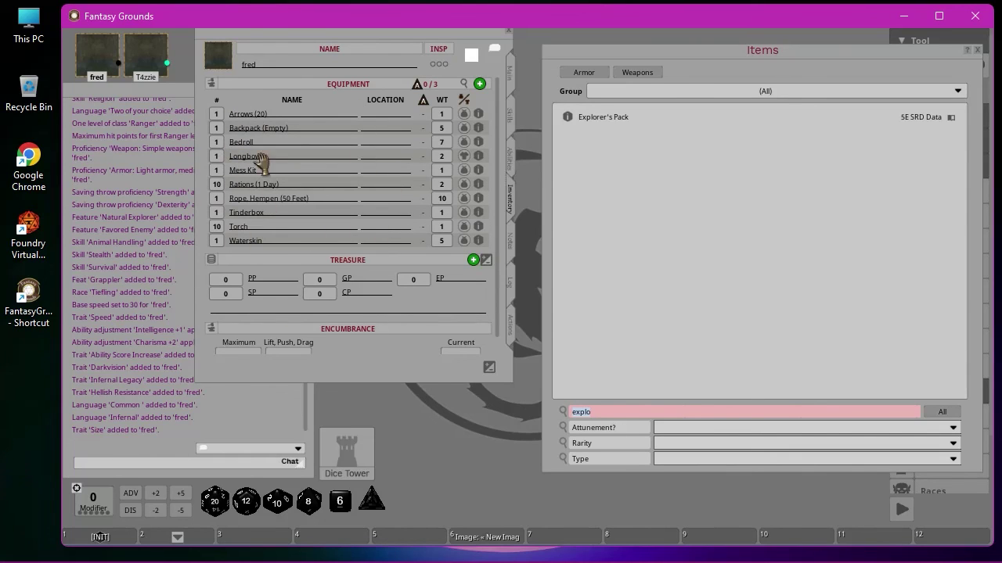
# Step: Look over the Actions, Log and Notes pages of fred's sheet and set GP to 15 in the inventory's treasure
pyautogui.click(511, 328)
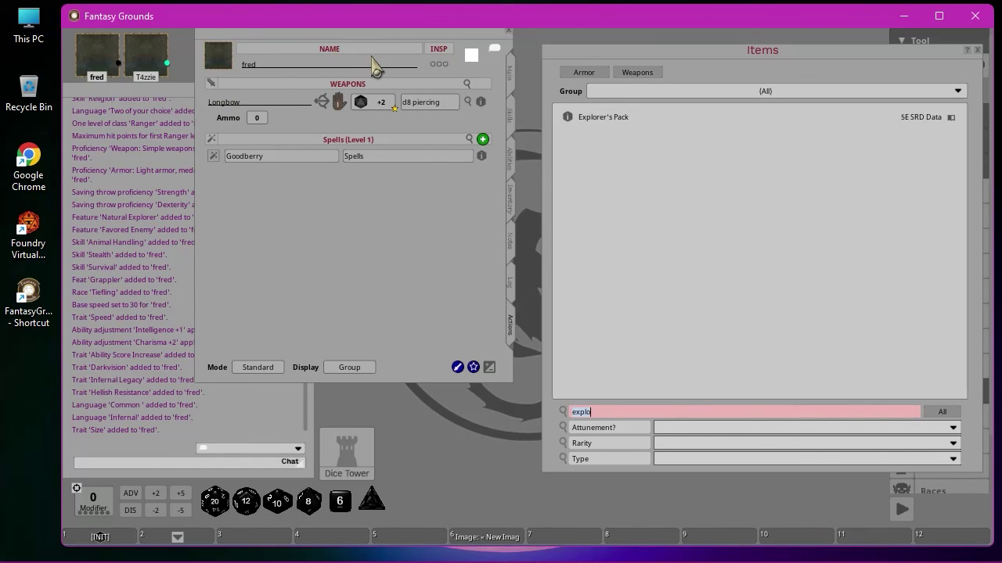
pyautogui.click(511, 284)
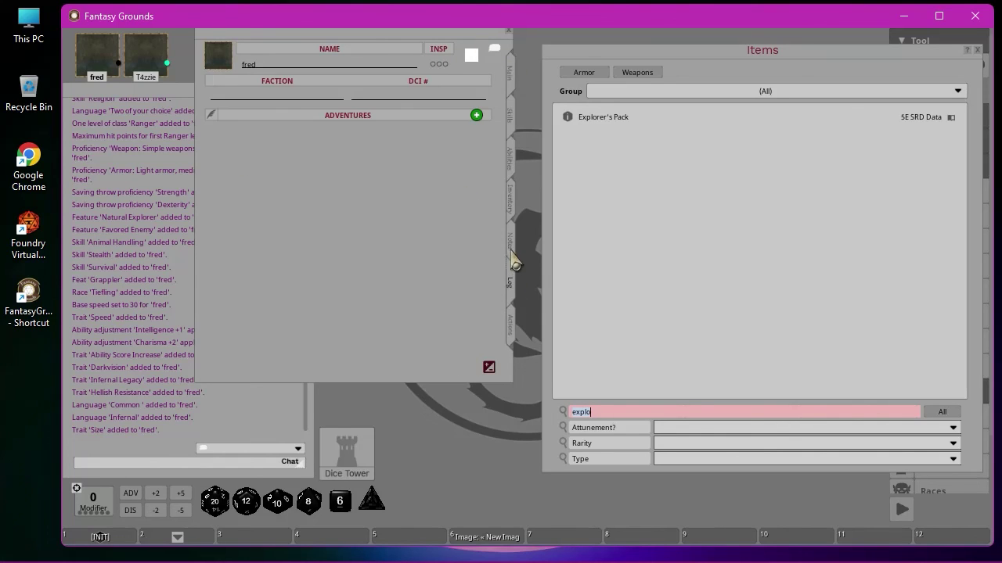
pyautogui.click(510, 247)
pyautogui.click(511, 210)
pyautogui.scroll(-1, 362, 166)
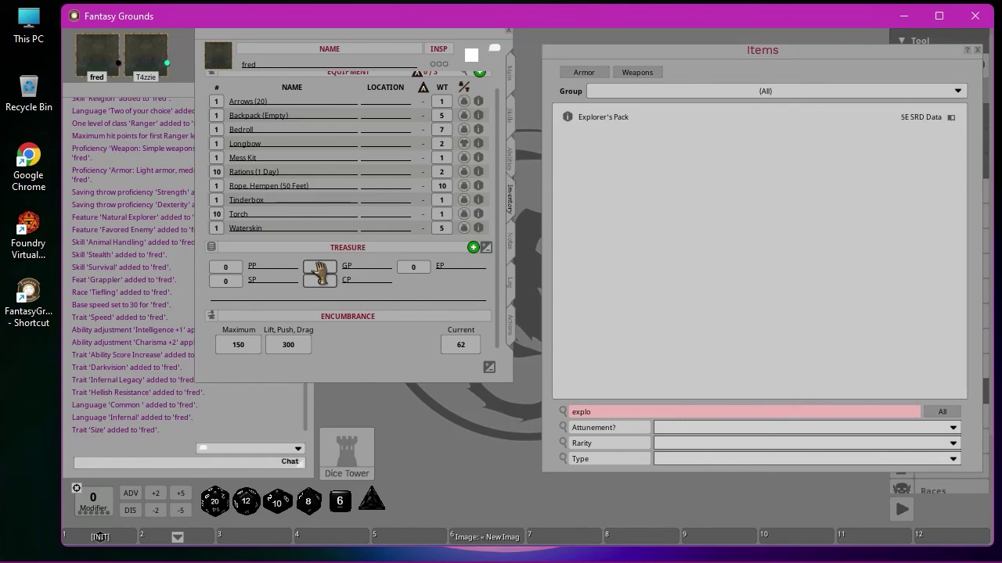
# Step: Add a blank currency entry to fred's treasure and delete it again
pyautogui.click(474, 248)
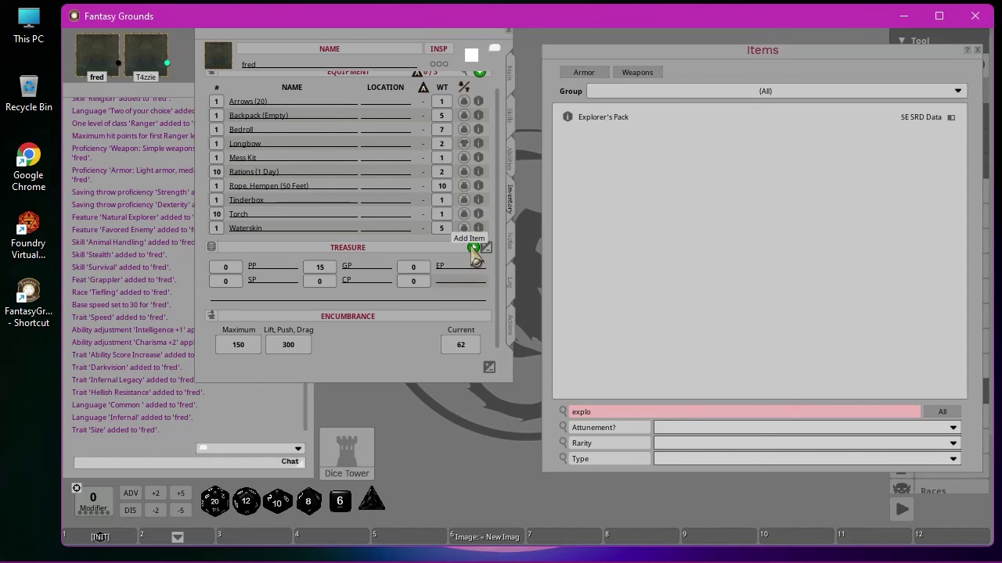
pyautogui.click(486, 248)
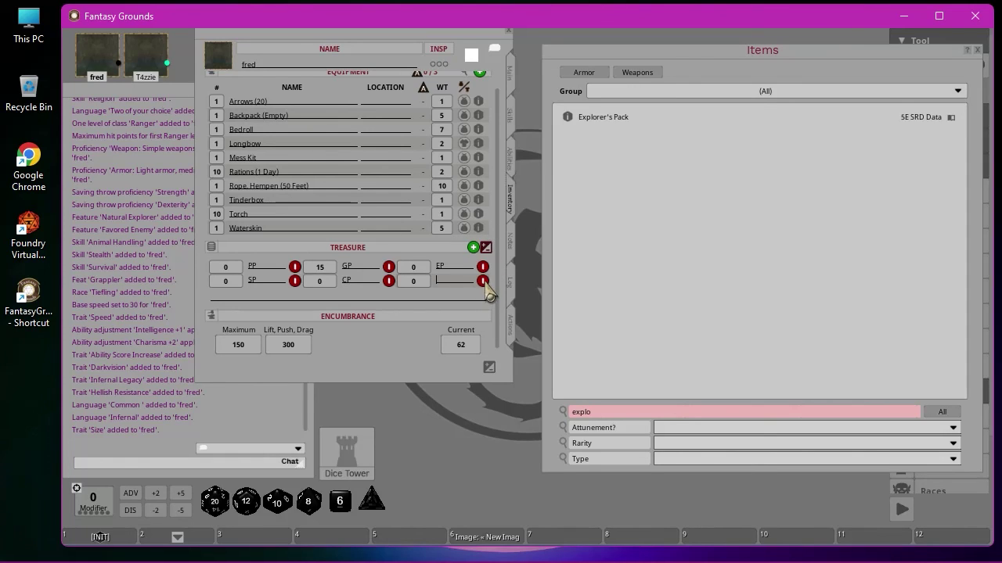
pyautogui.click(483, 282)
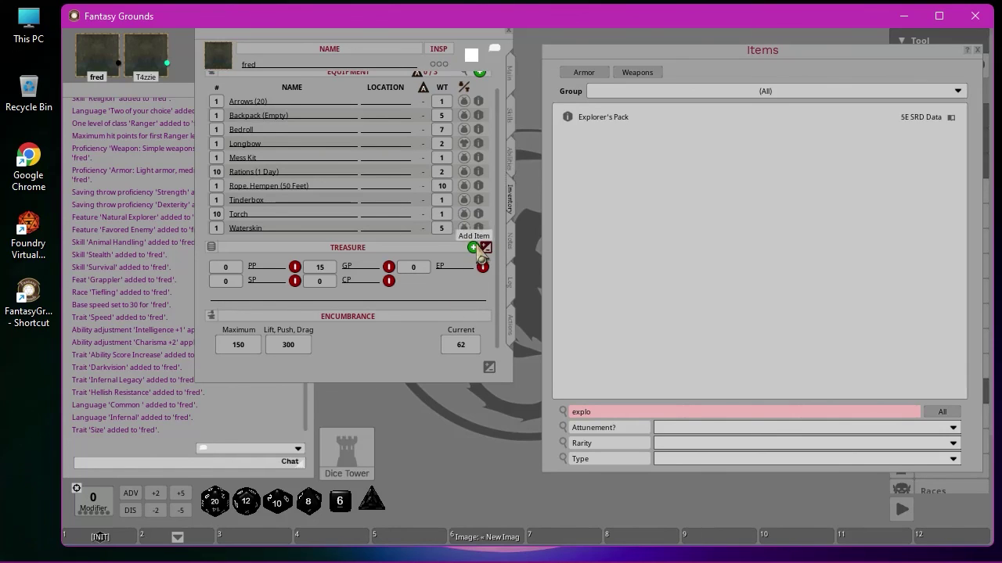
pyautogui.click(486, 248)
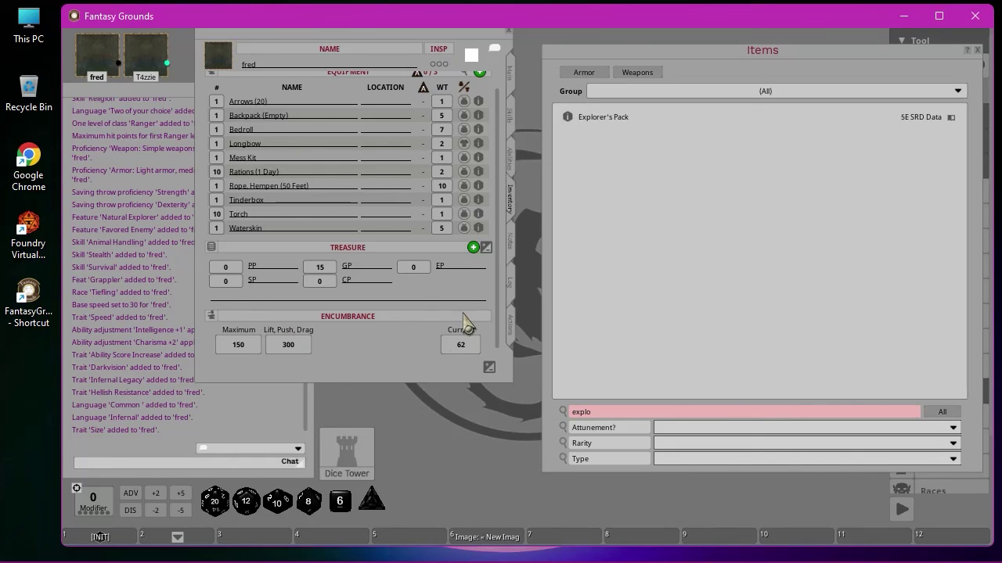
pyautogui.scroll(1, 462, 313)
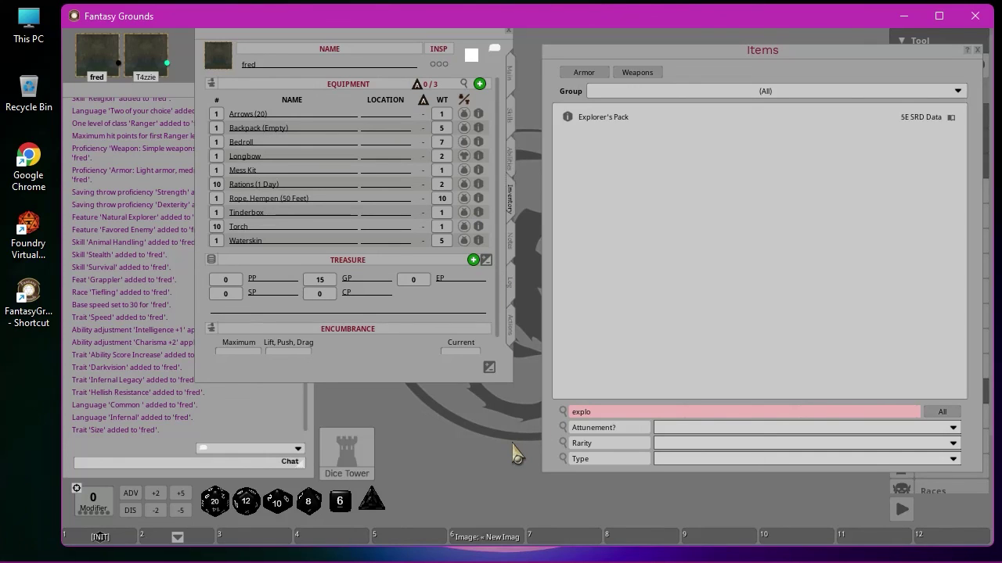
# Step: Close fred's character sheet and the Items list, and collapse the Character and Campaign groups
pyautogui.click(508, 31)
pyautogui.click(977, 49)
pyautogui.scroll(-2, 967, 360)
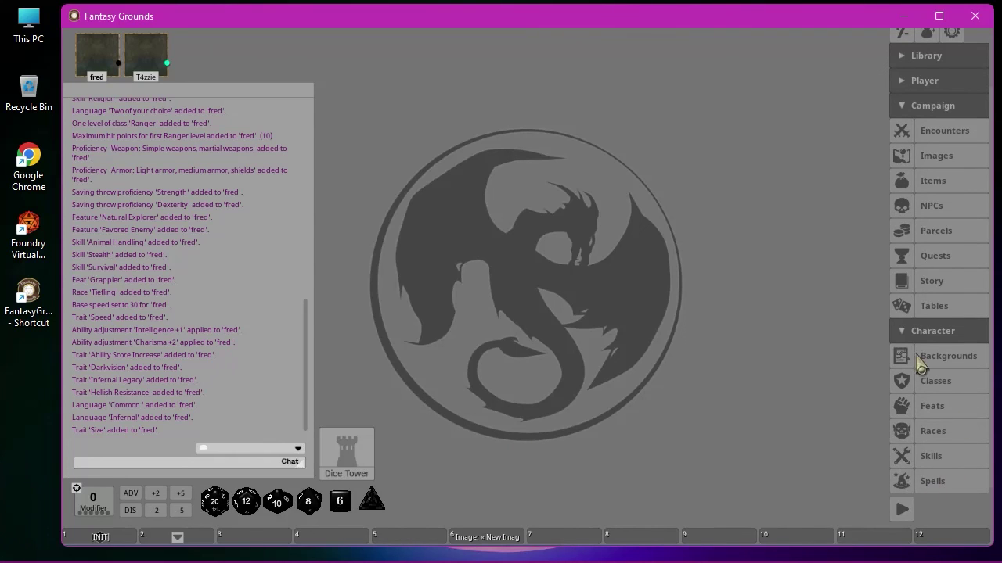
pyautogui.click(910, 332)
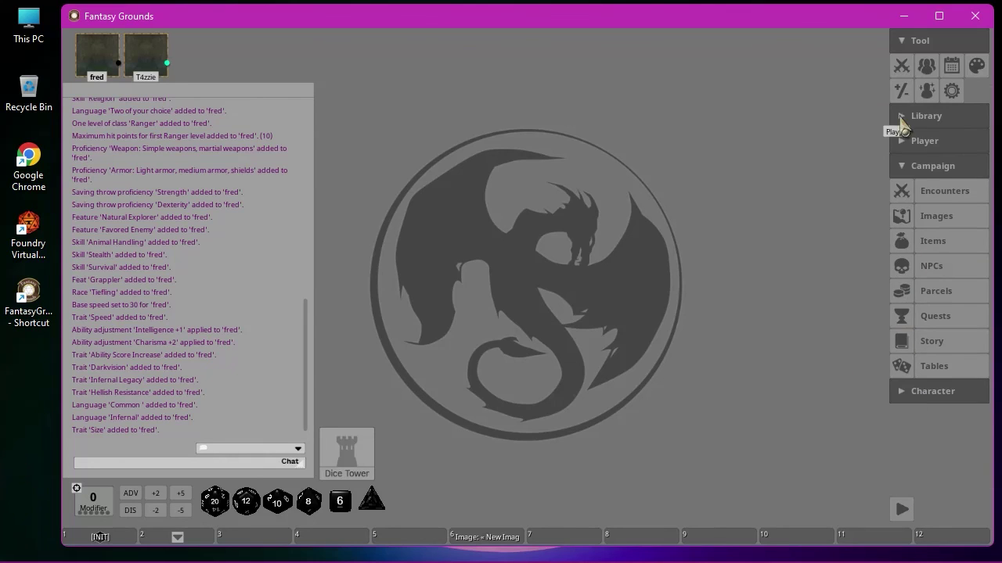
pyautogui.click(909, 167)
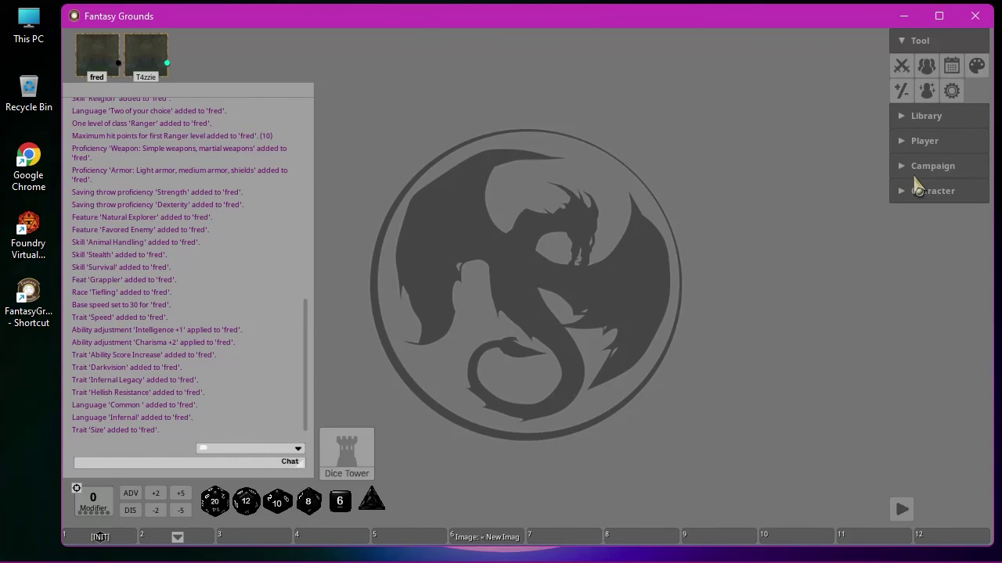